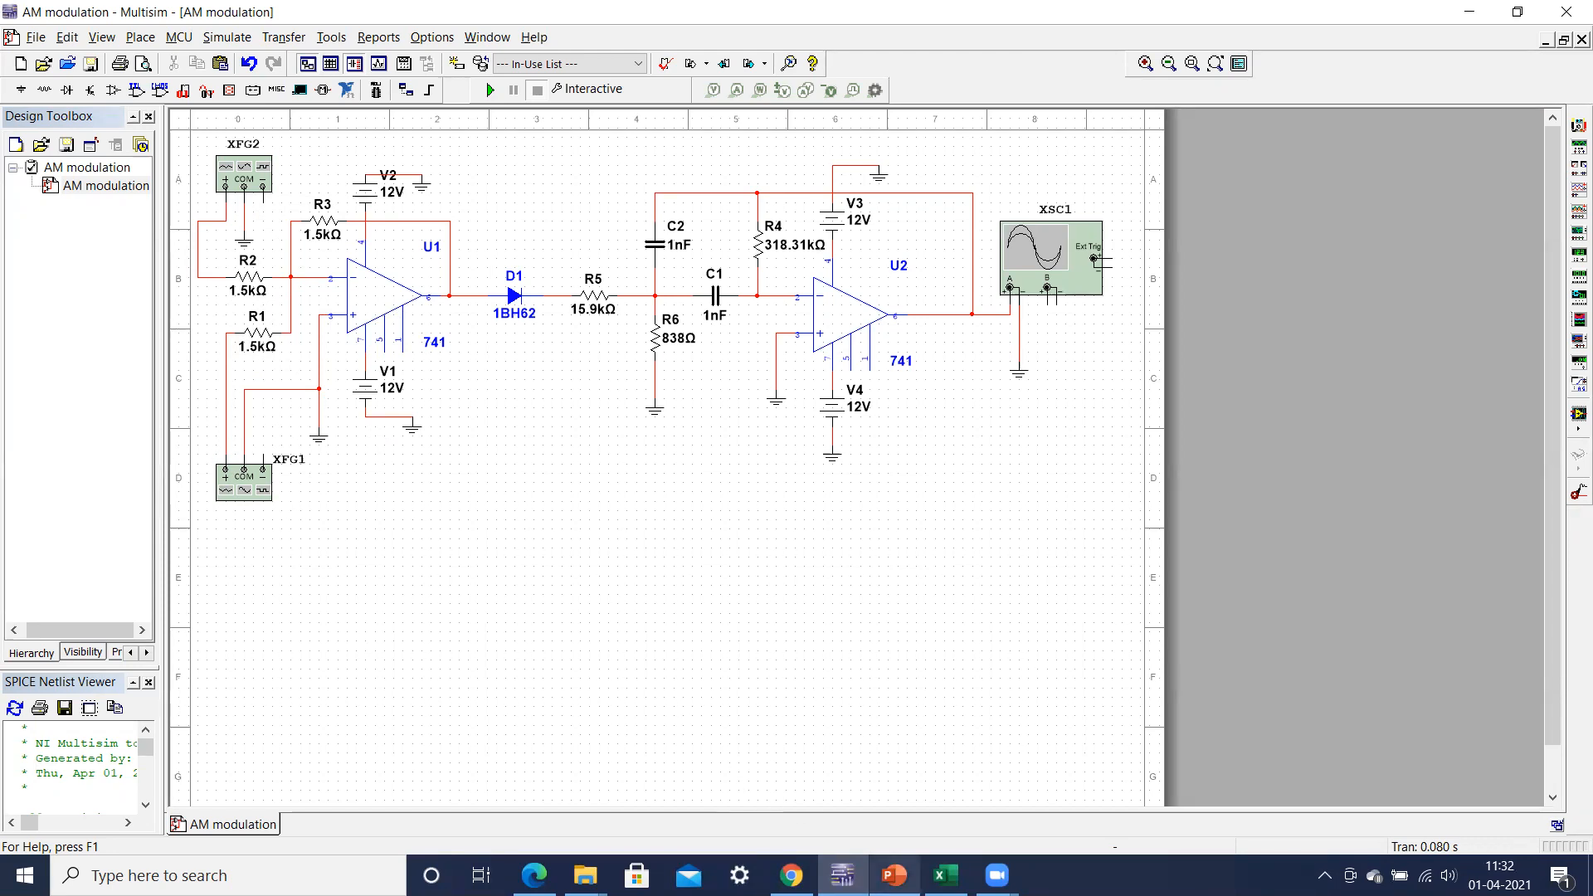
# Step: Review the square law modulator slide in PowerPoint and the peak of the response chart on Excel's 2nd BPF sheet
pyautogui.click(894, 876)
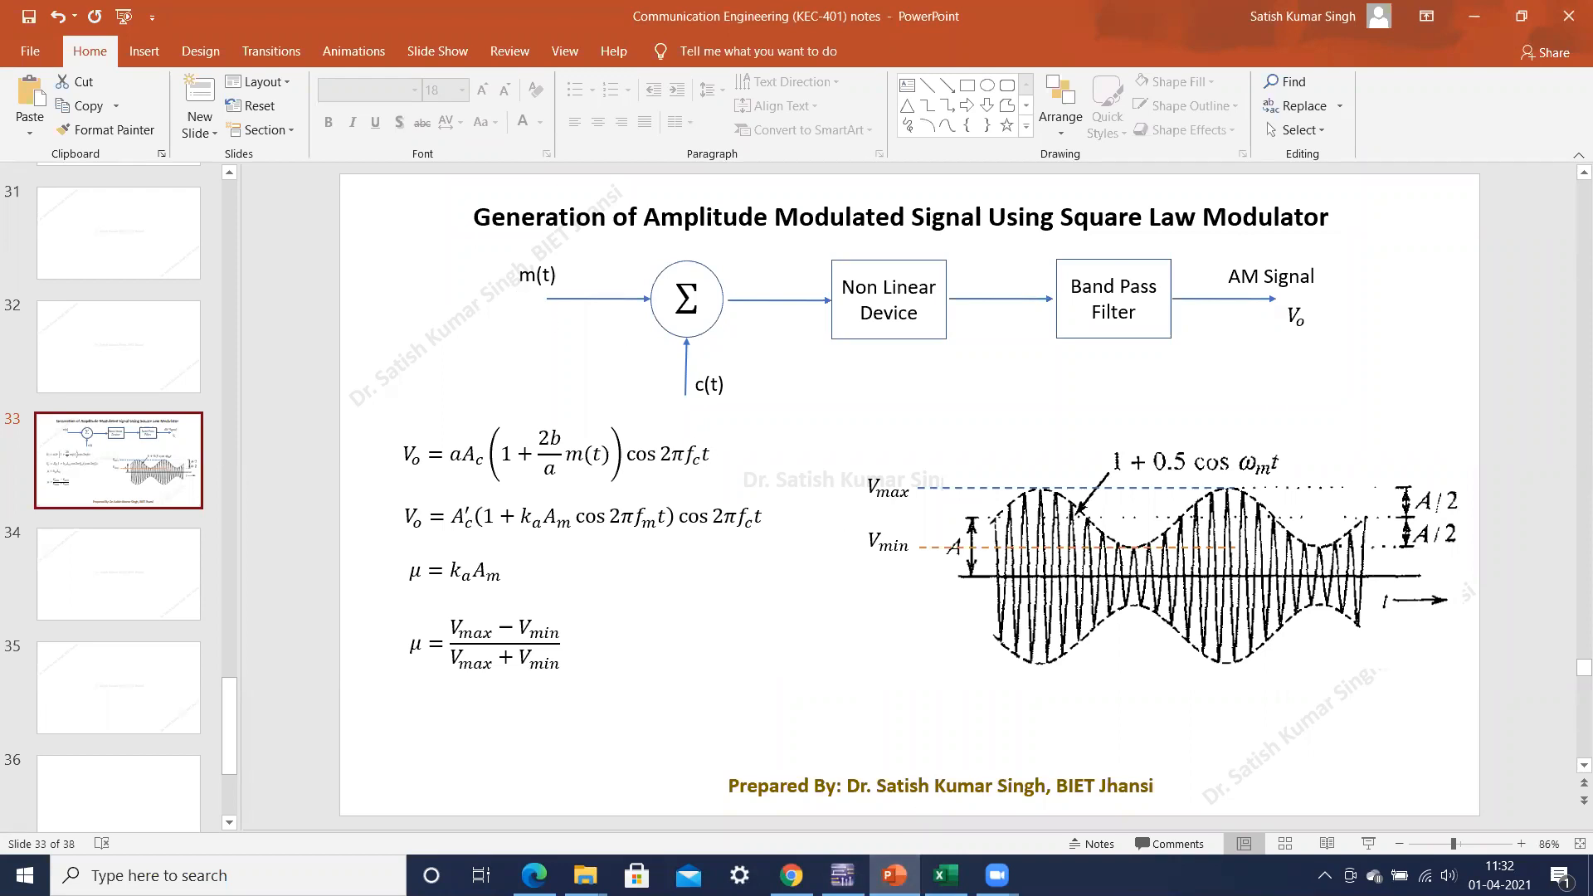
pyautogui.click(843, 875)
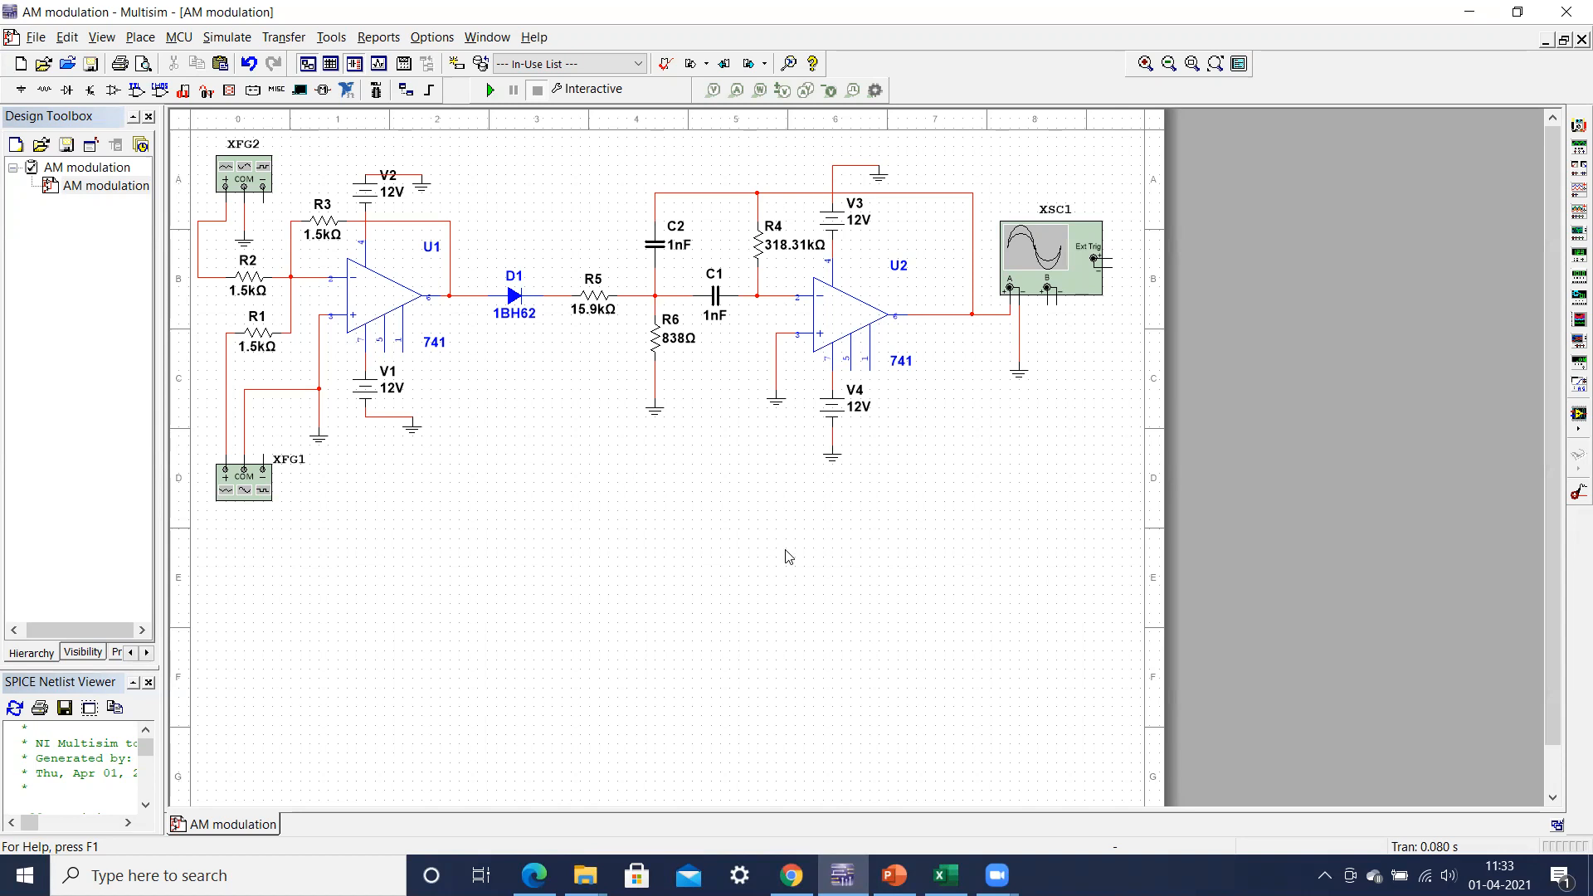
pyautogui.click(946, 876)
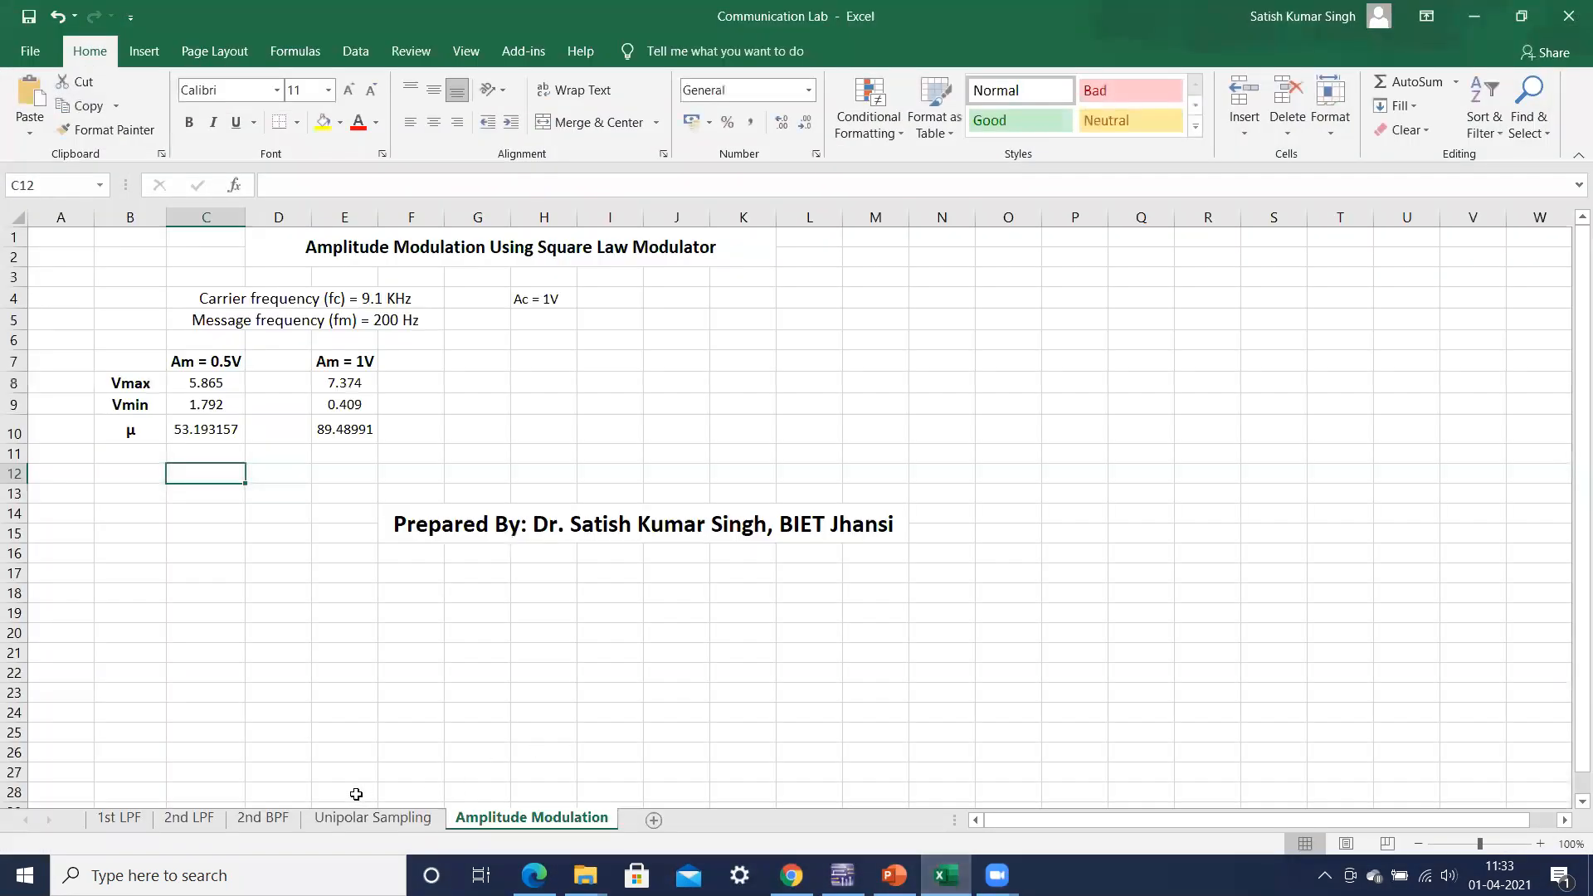
pyautogui.click(262, 820)
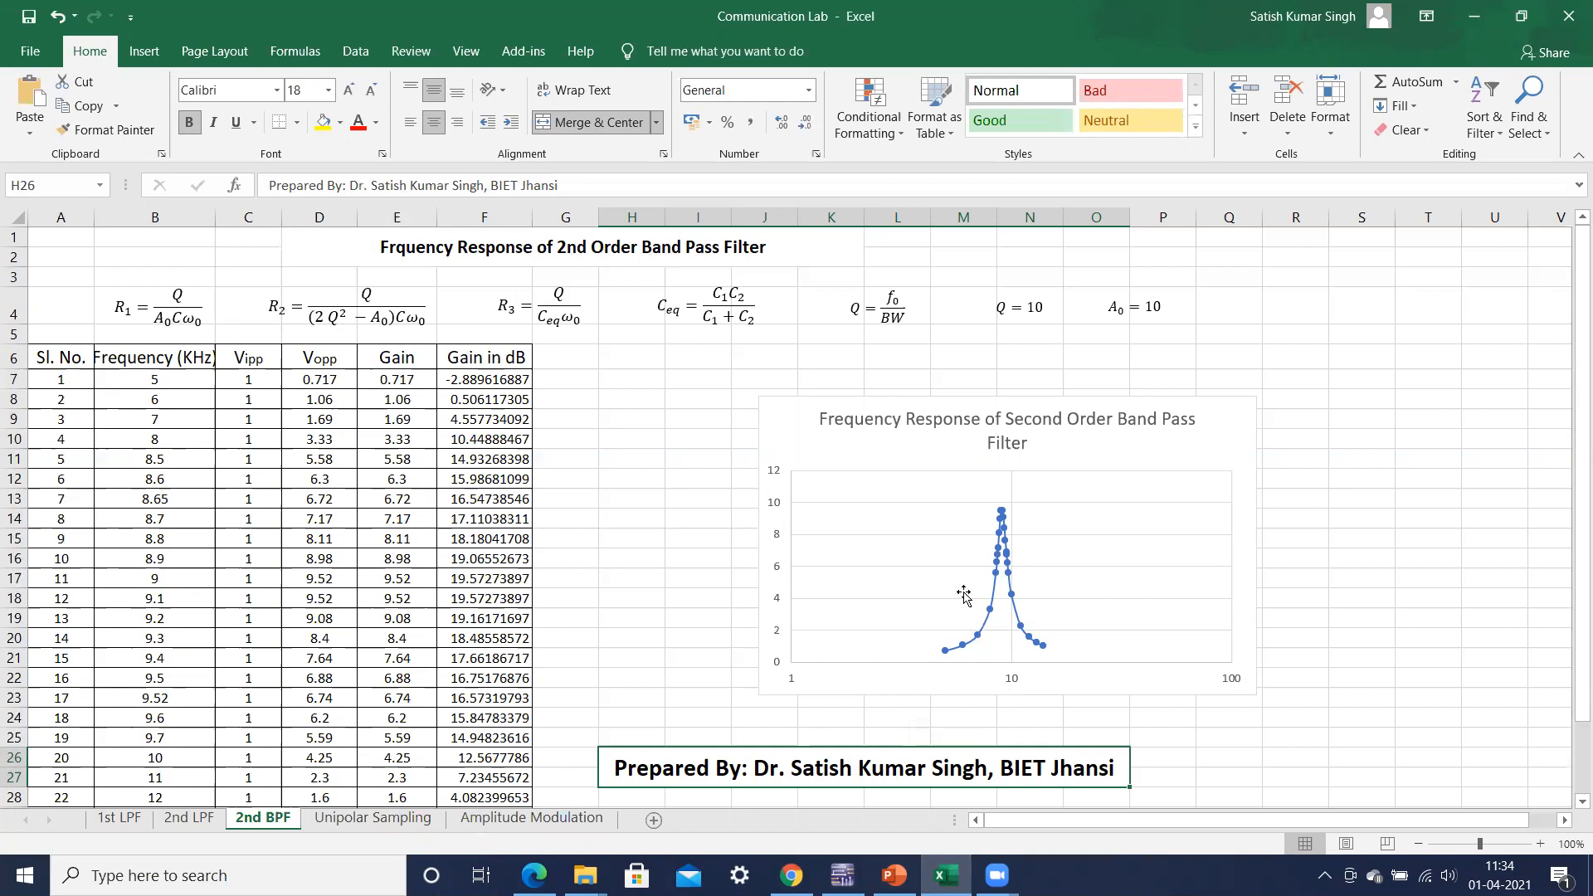
pyautogui.moveTo(1001, 512)
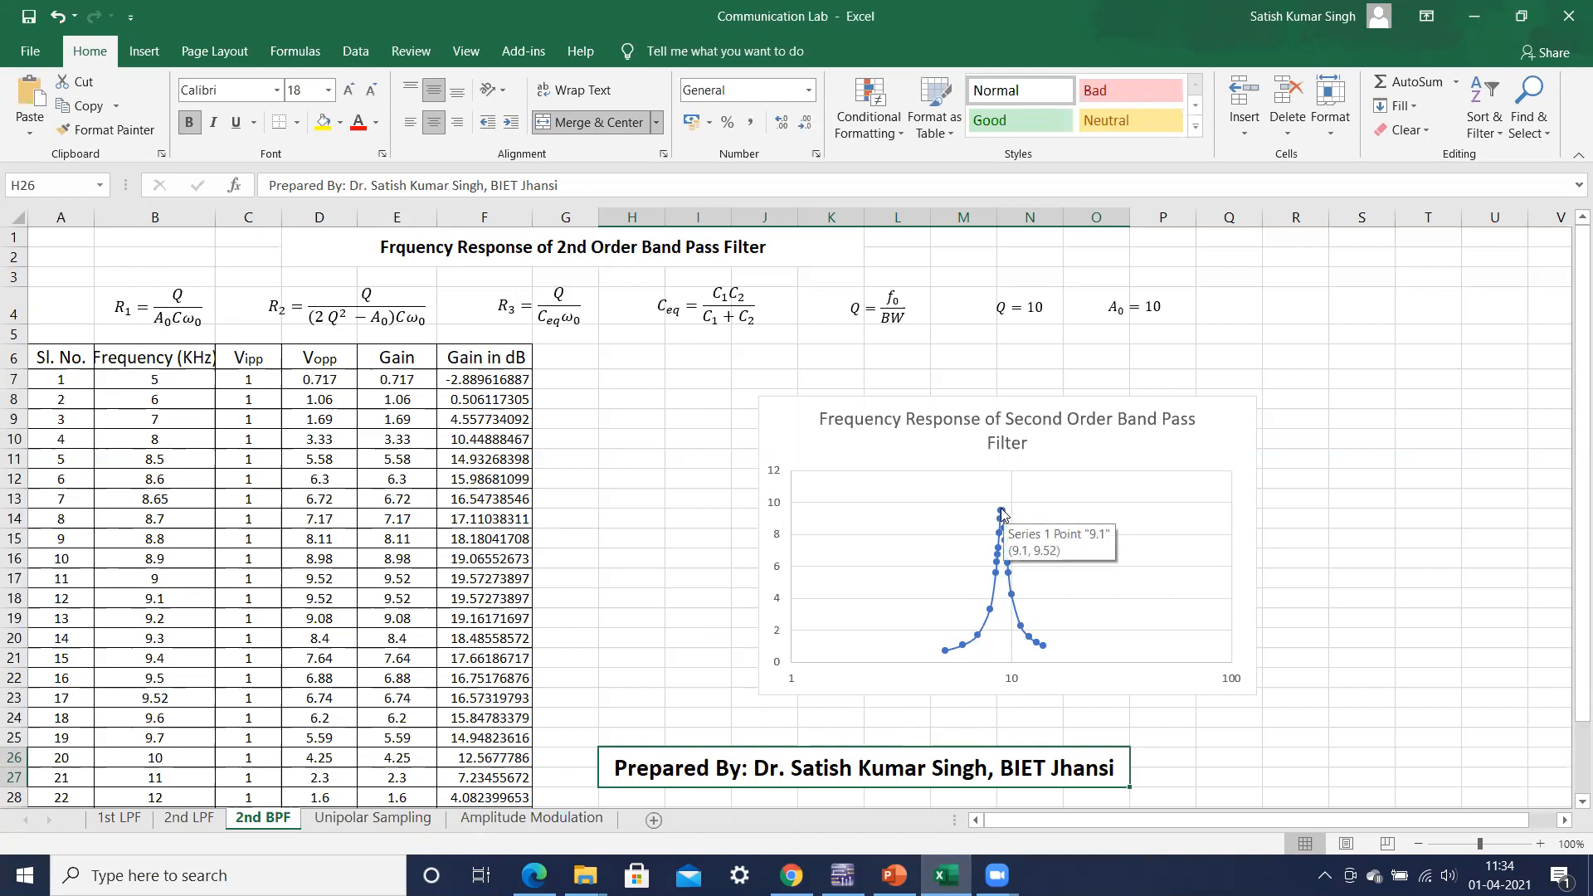
pyautogui.moveTo(1000, 558)
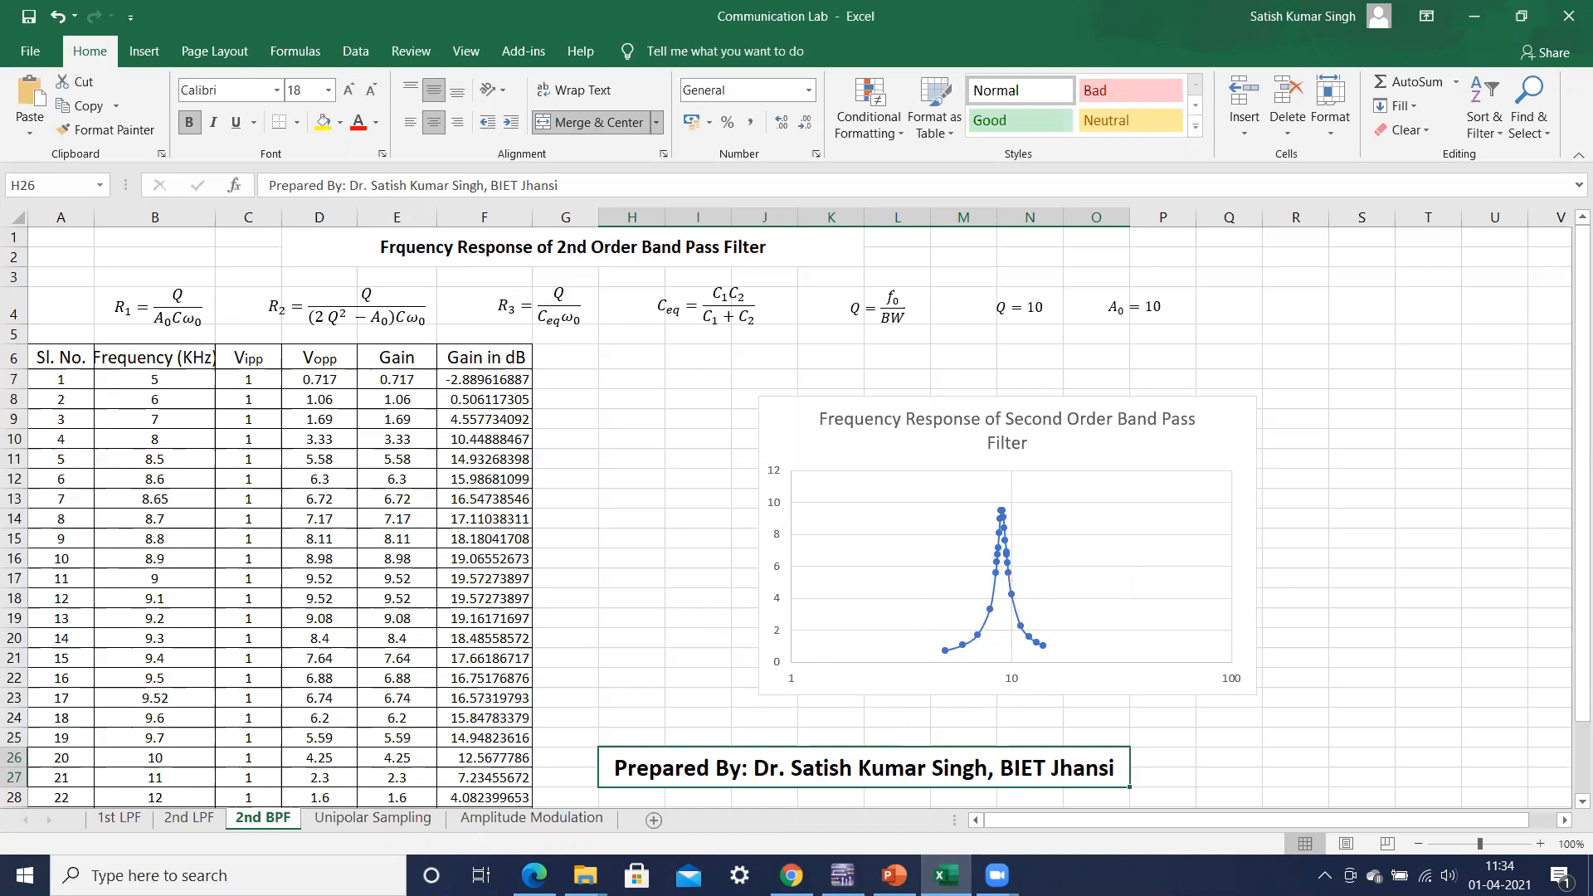
# Step: Switch to Multisim and inspect the carrier signal settings of function generator XFG1
pyautogui.click(843, 875)
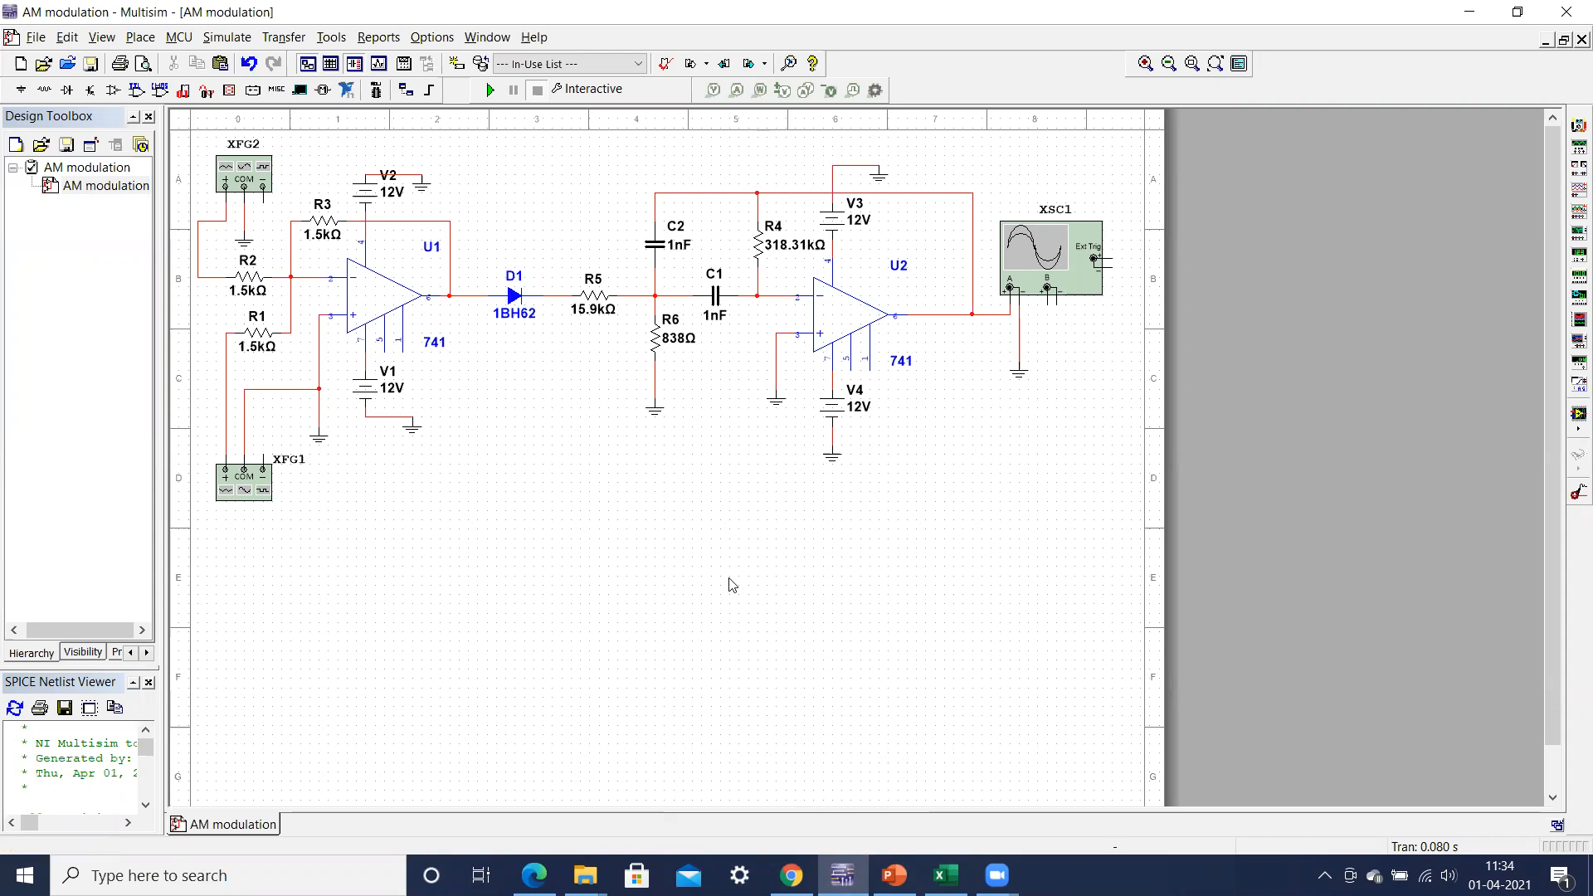
pyautogui.doubleClick(247, 484)
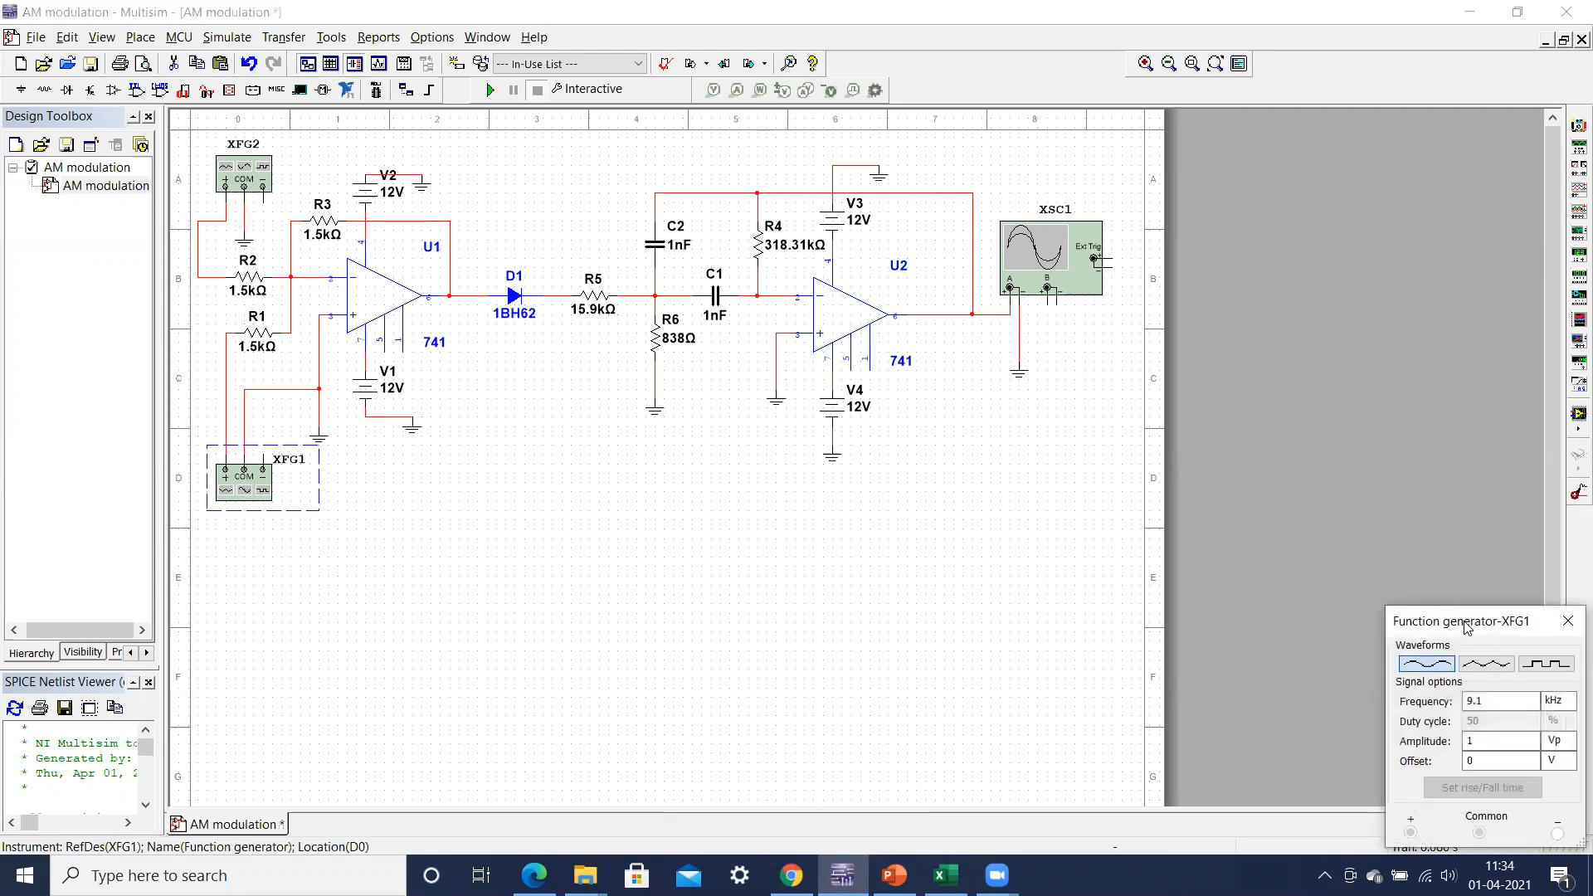
pyautogui.moveTo(1464, 626); pyautogui.dragTo(465, 495)
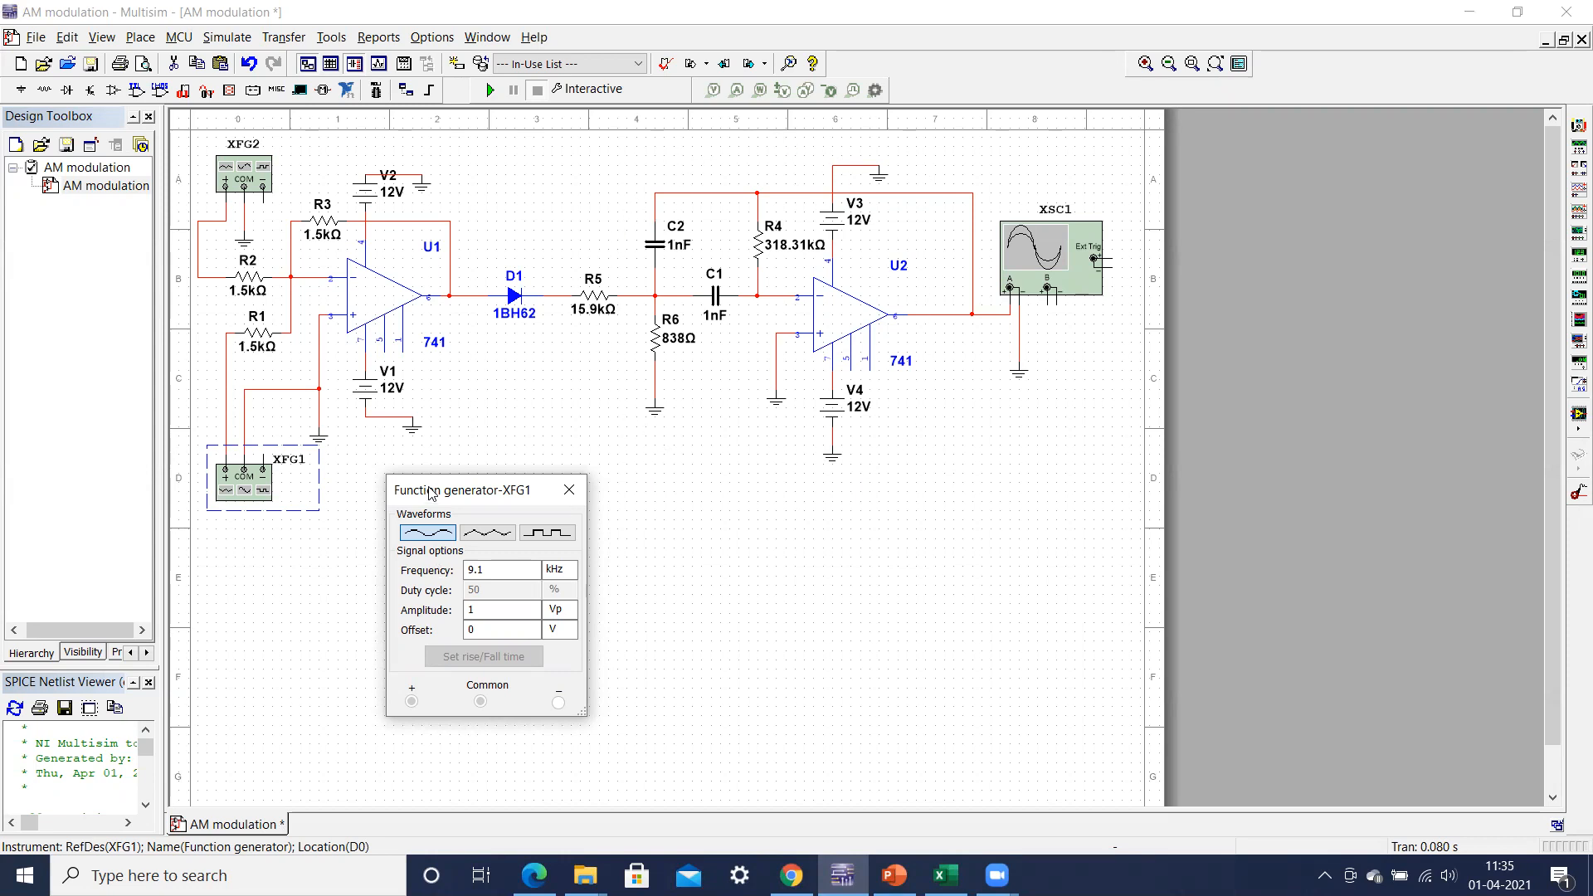
pyautogui.moveTo(431, 493); pyautogui.dragTo(406, 481)
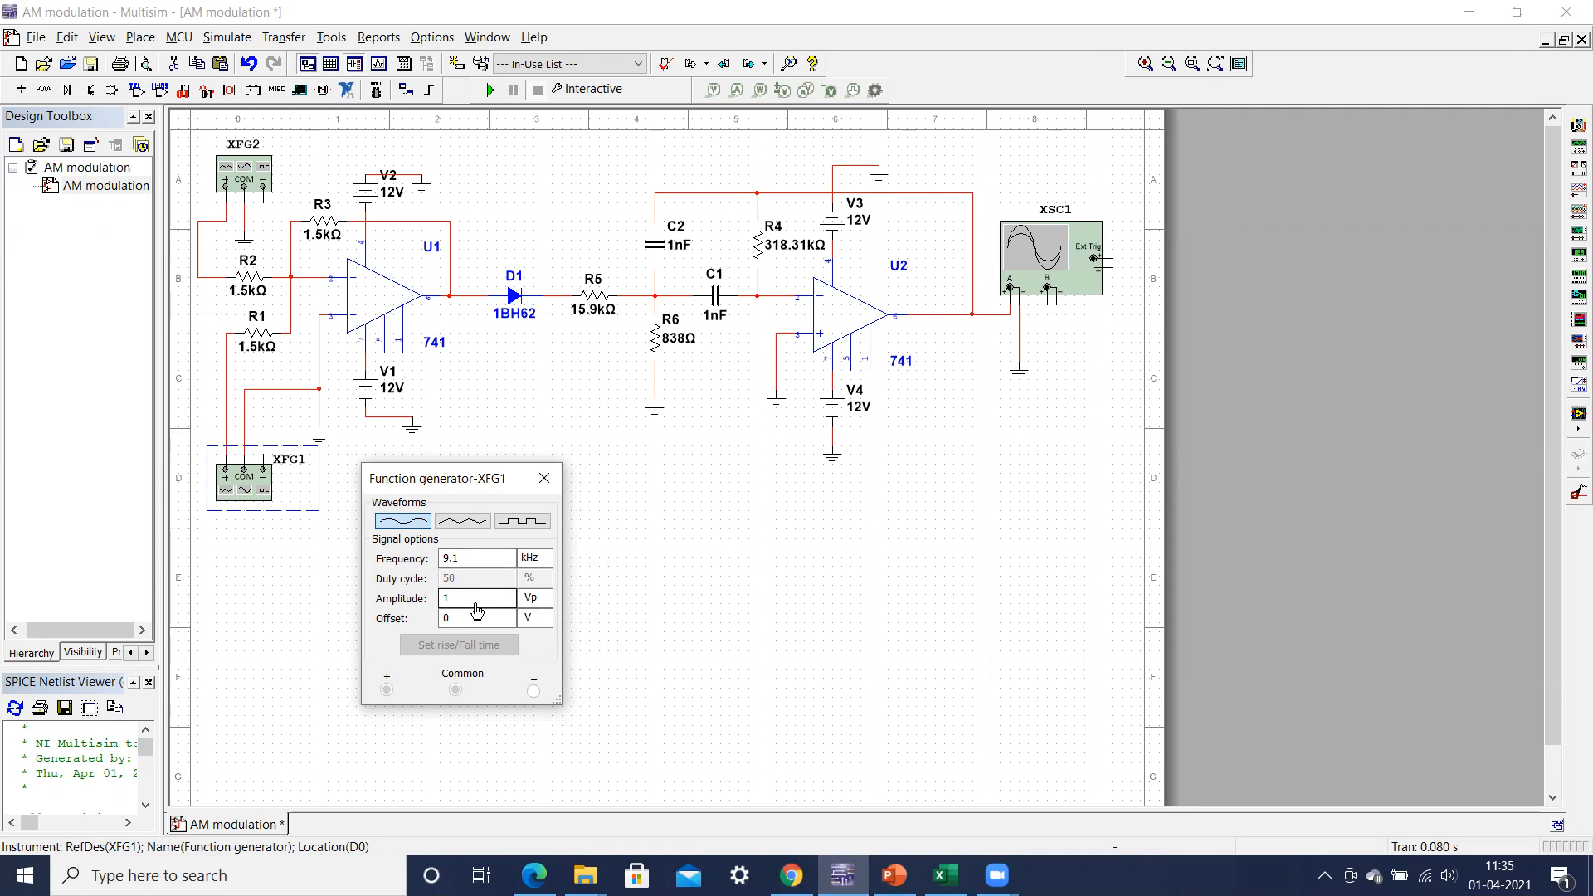
pyautogui.click(545, 479)
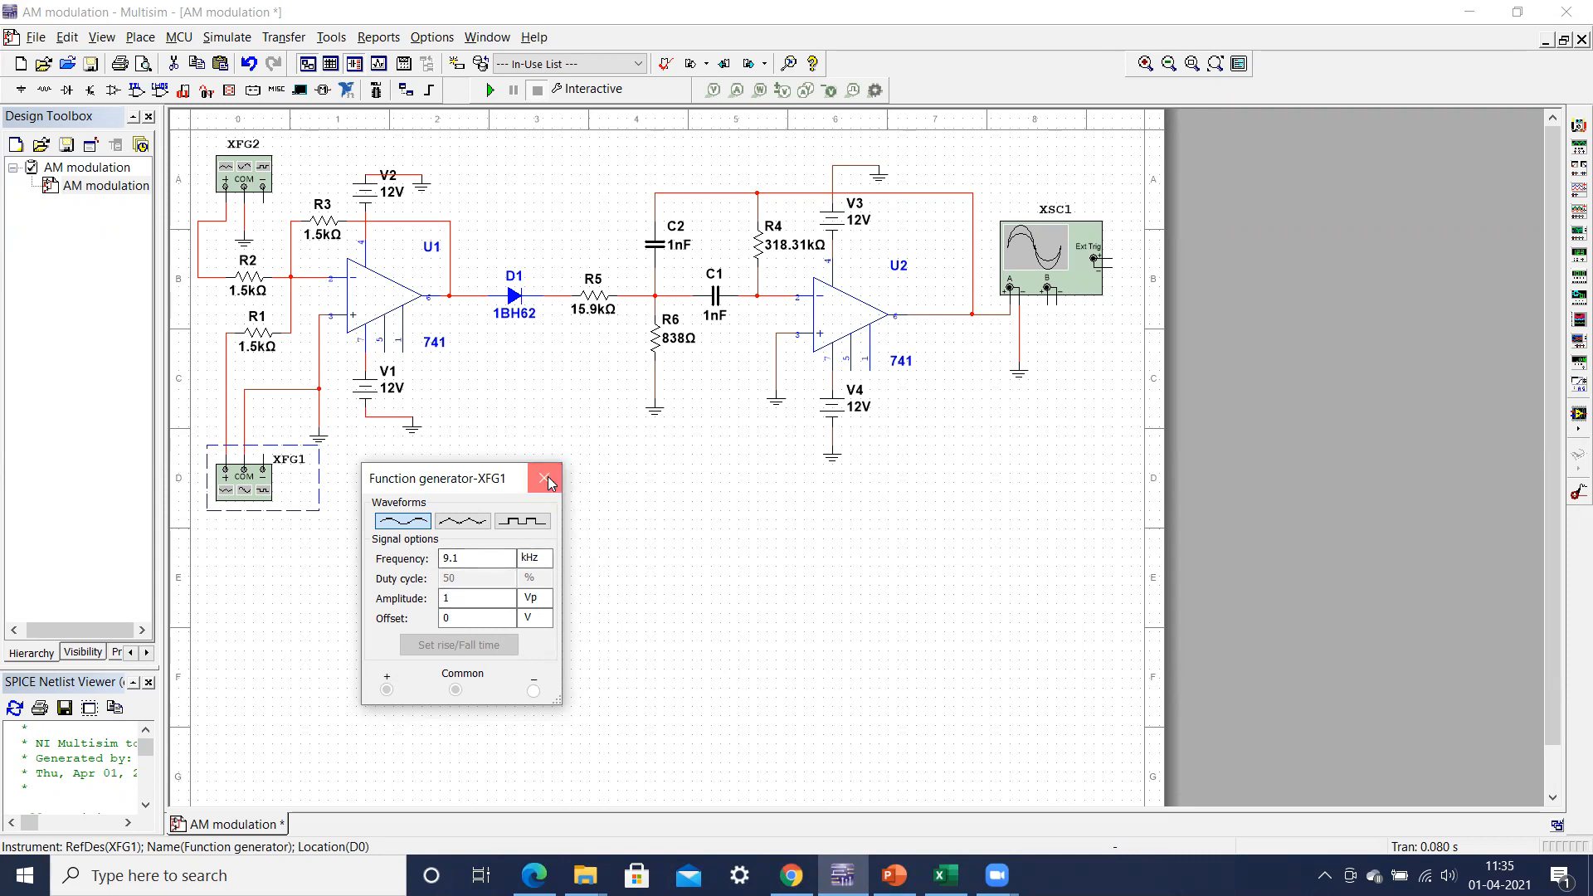
# Step: Inspect the message signal settings of function generator XFG2, keeping its dialog clear of the circuit
pyautogui.doubleClick(241, 181)
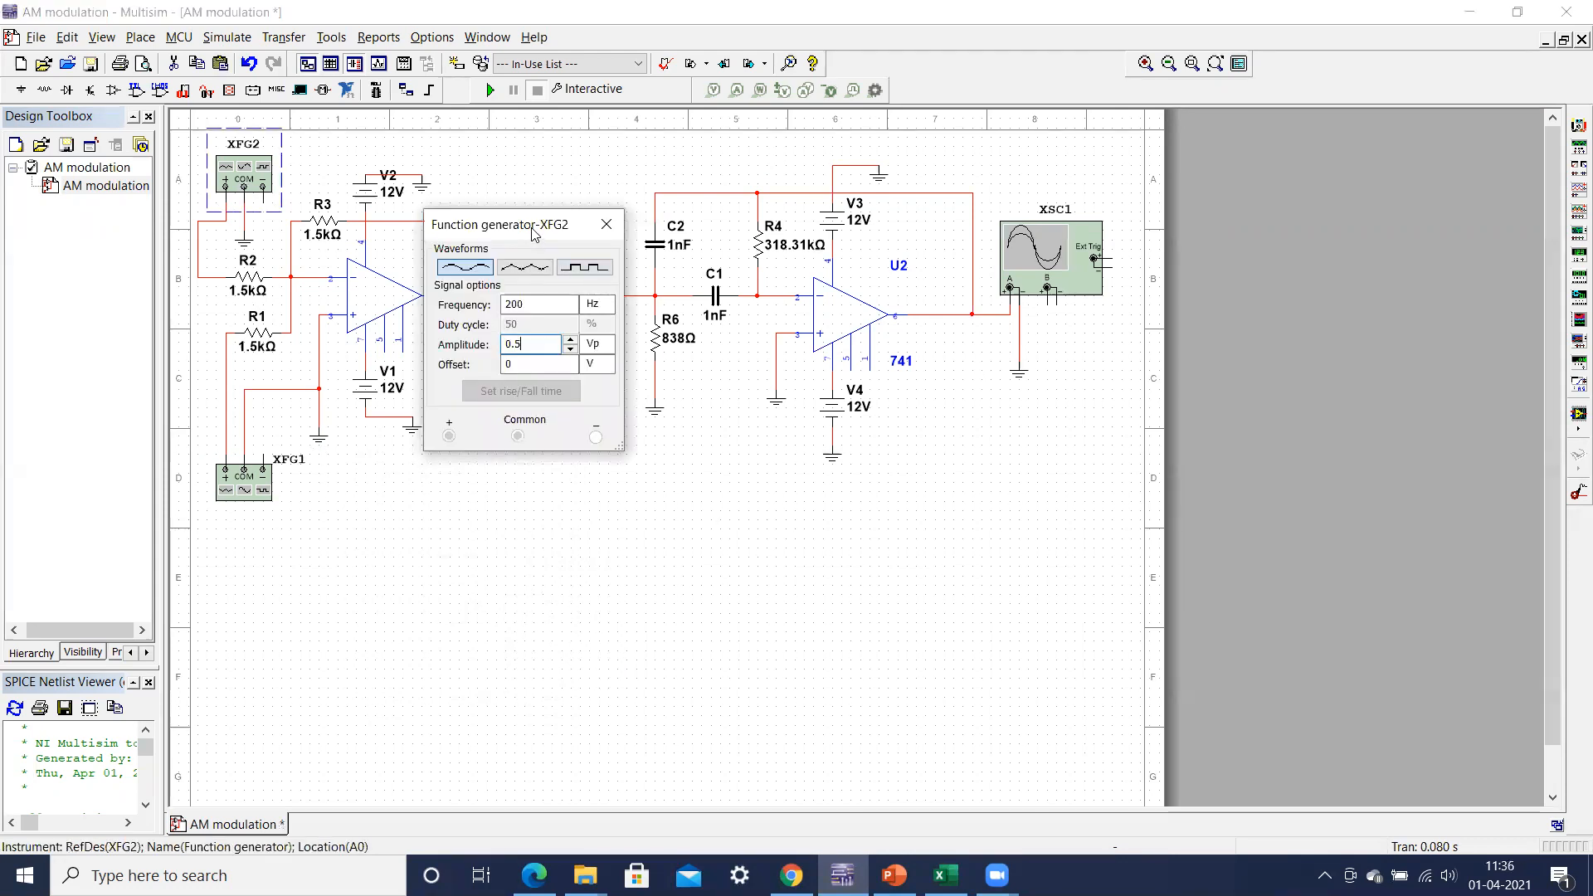
pyautogui.moveTo(531, 230); pyautogui.dragTo(538, 471)
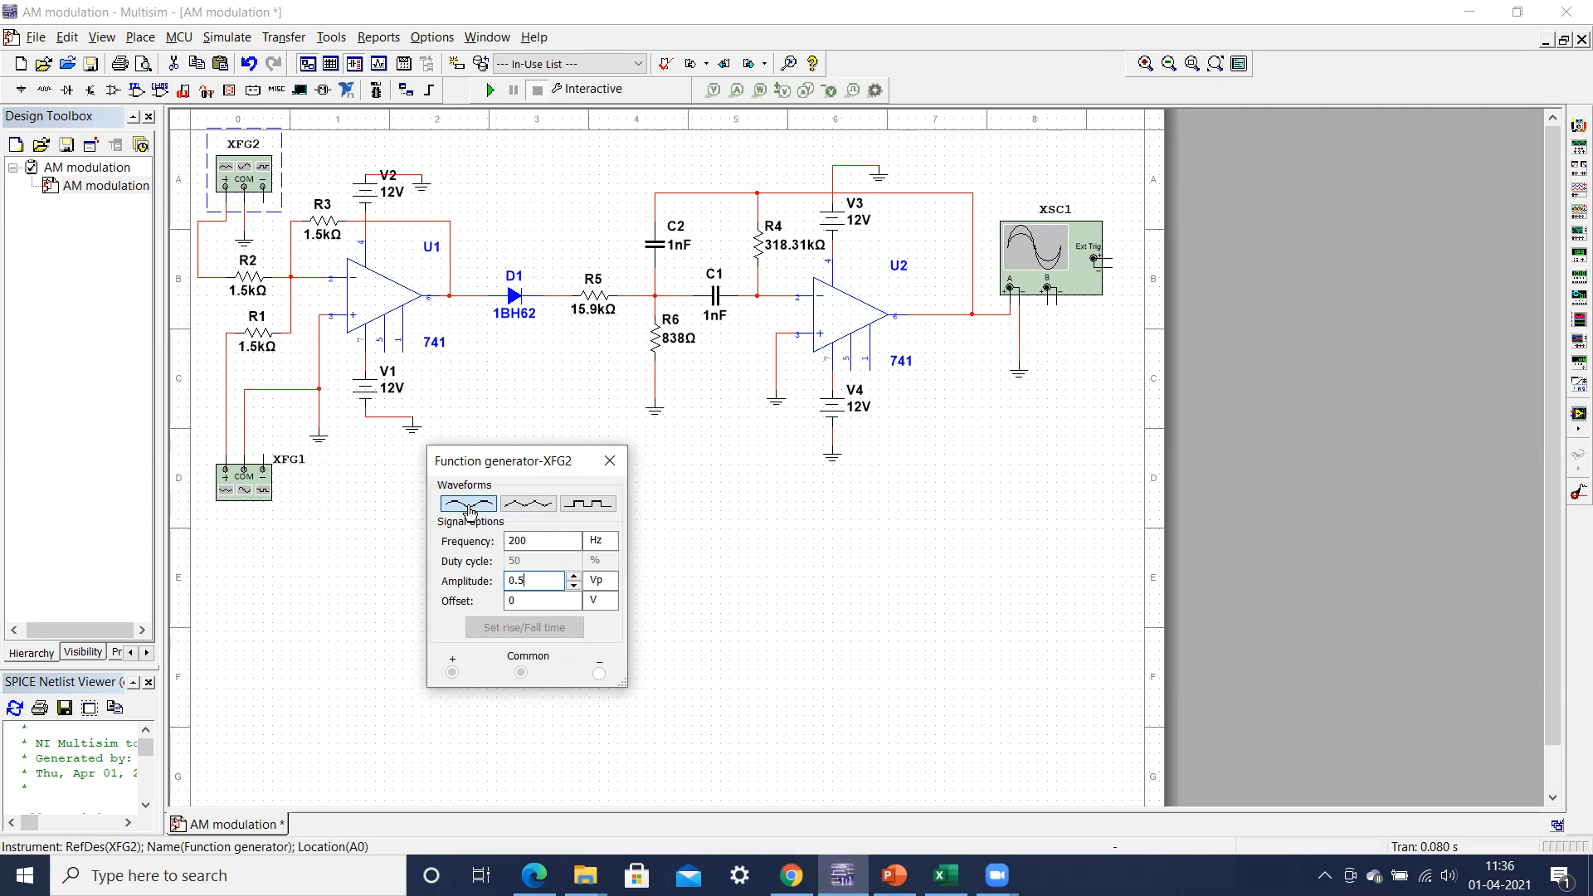
pyautogui.moveTo(534, 466); pyautogui.dragTo(498, 515)
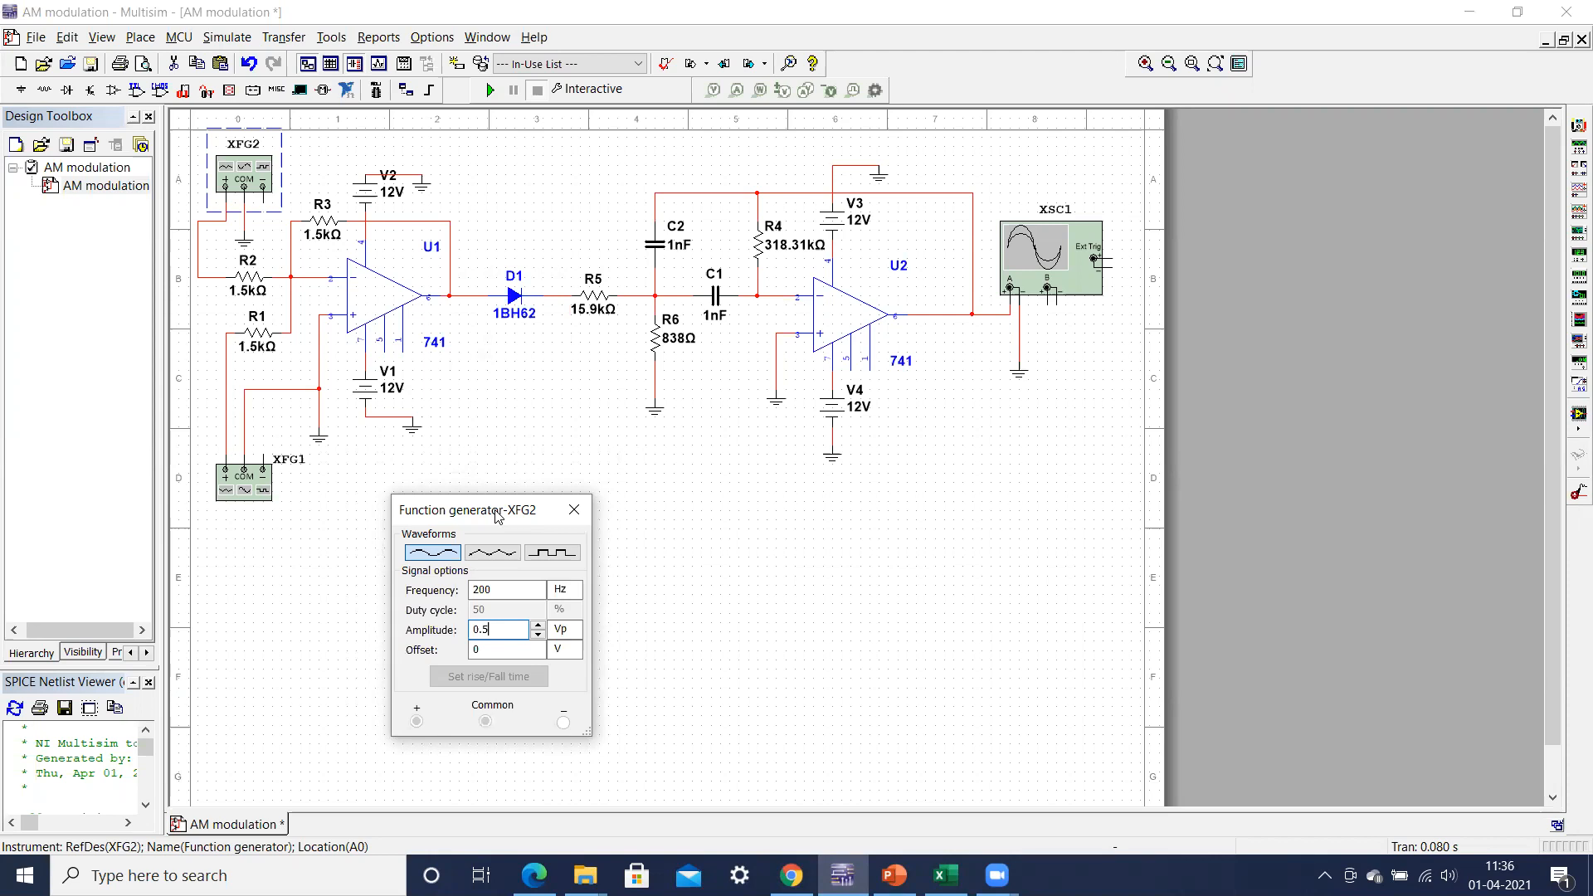
pyautogui.moveTo(498, 517); pyautogui.dragTo(514, 513)
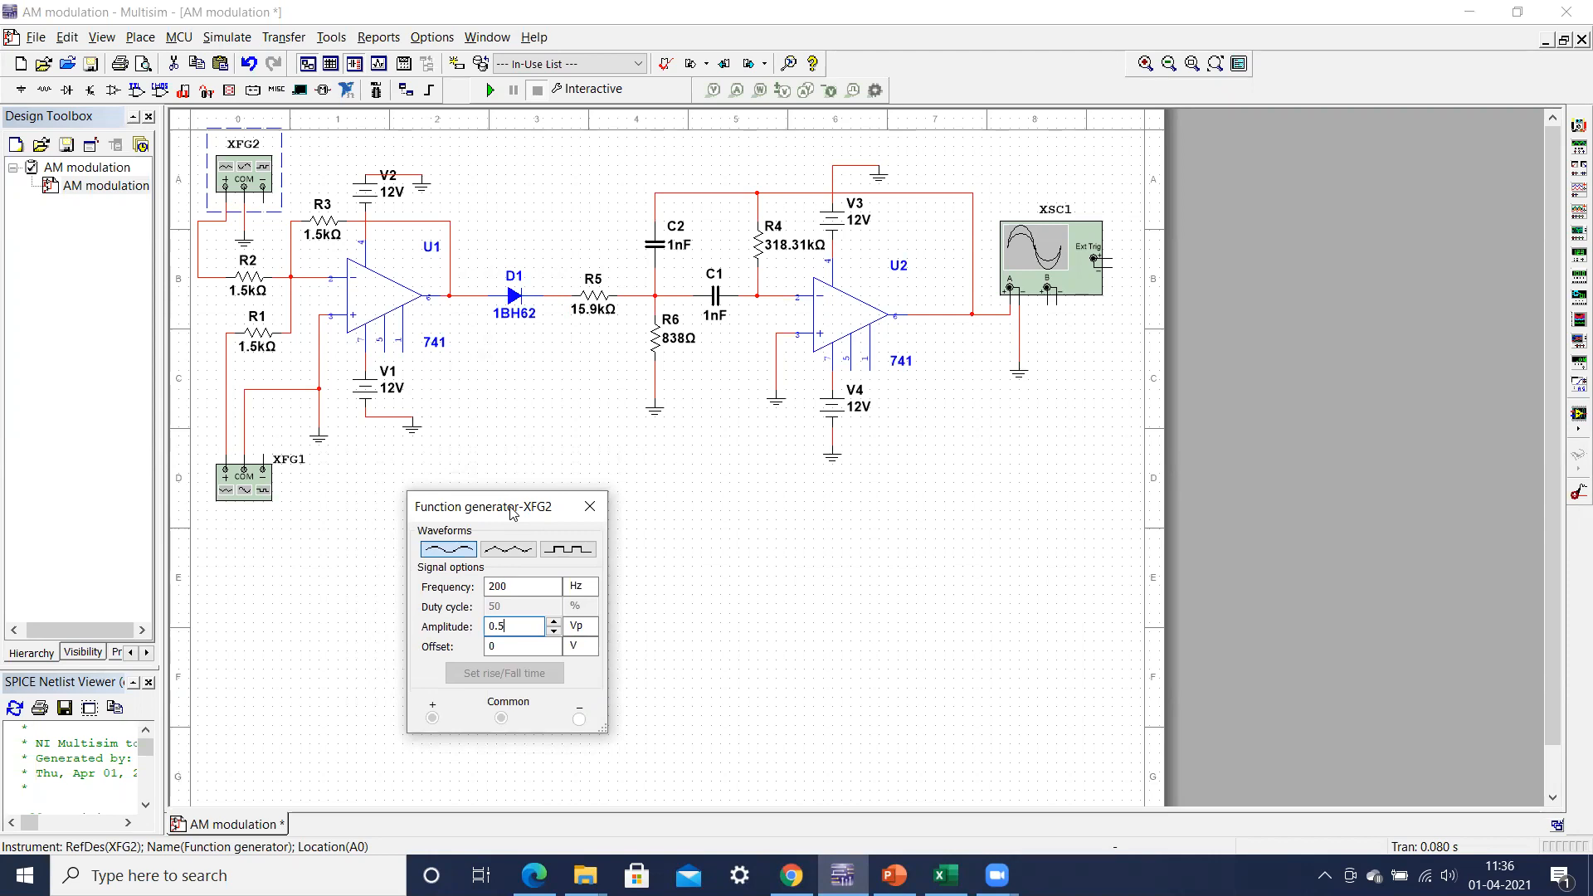
pyautogui.moveTo(511, 509); pyautogui.dragTo(491, 511)
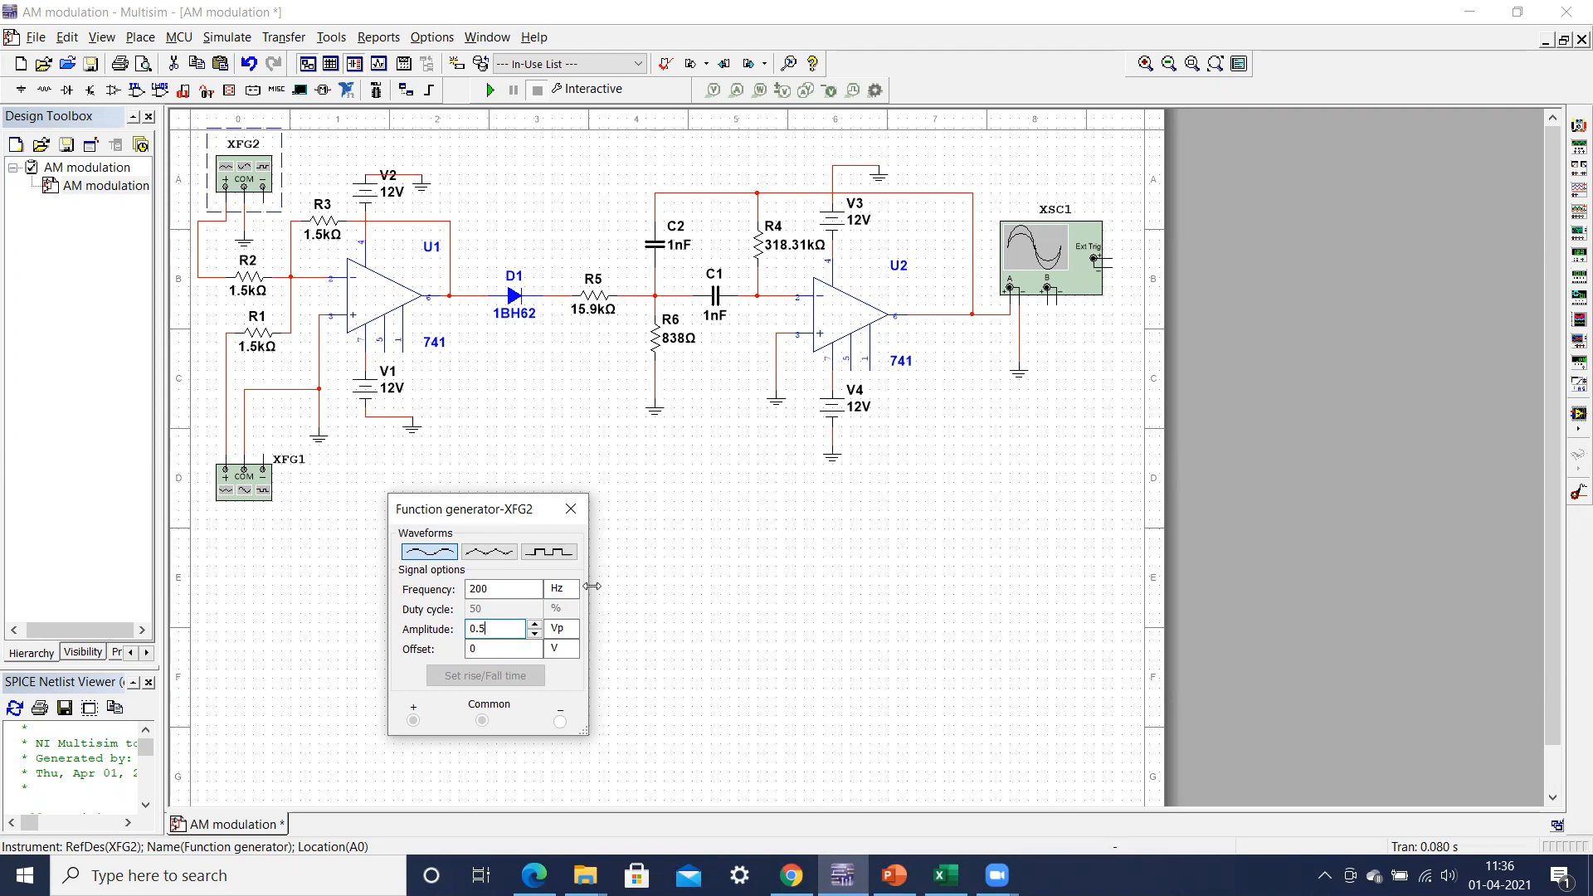
pyautogui.moveTo(489, 517); pyautogui.dragTo(491, 495)
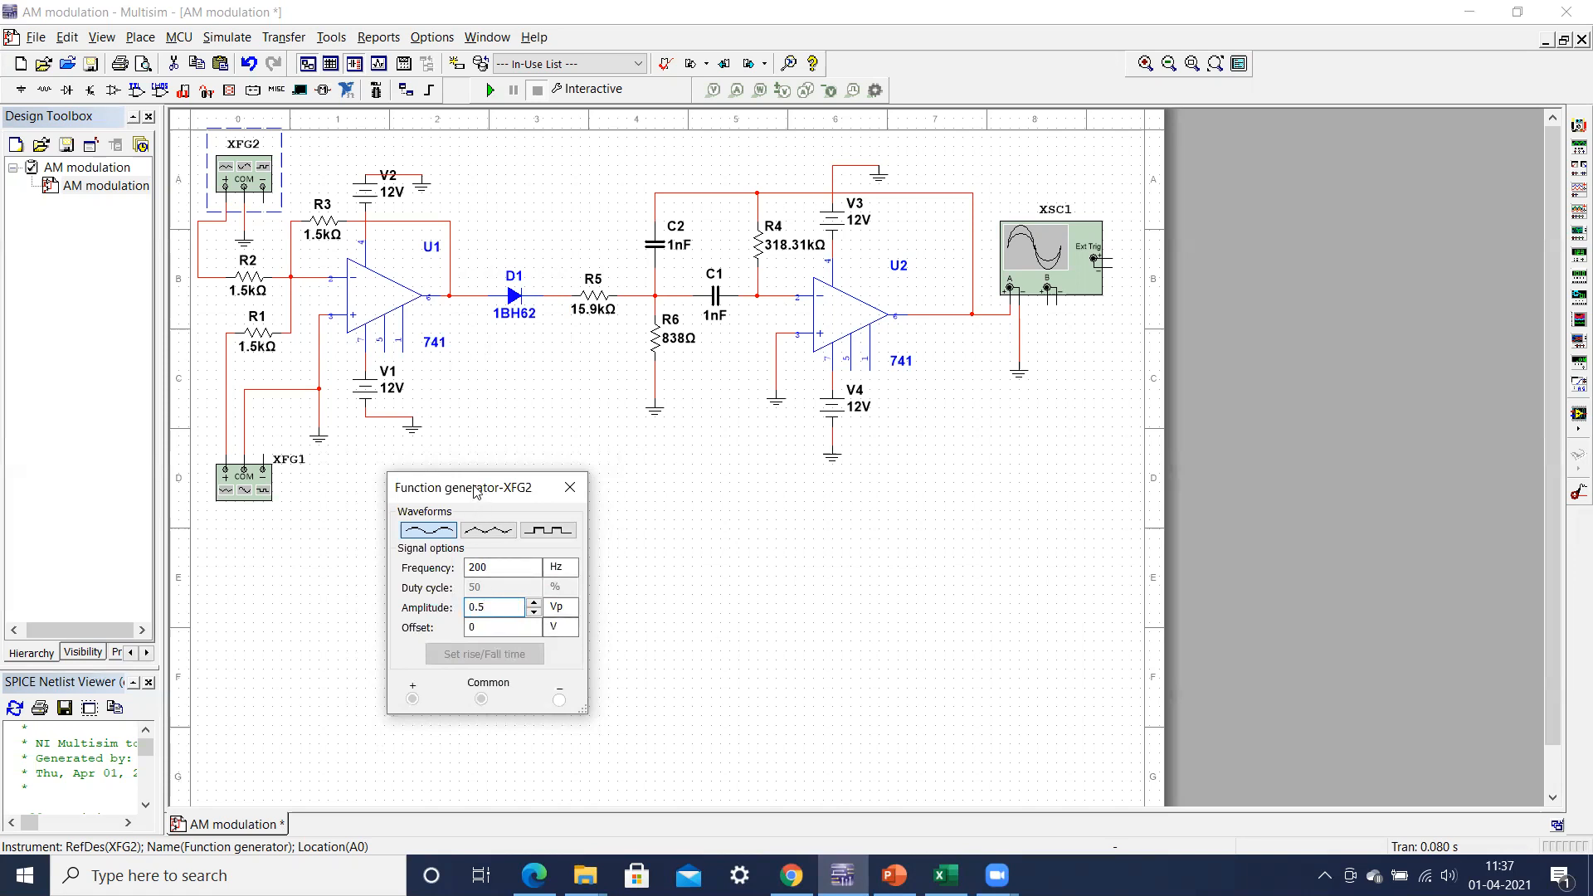
pyautogui.moveTo(474, 491); pyautogui.dragTo(473, 474)
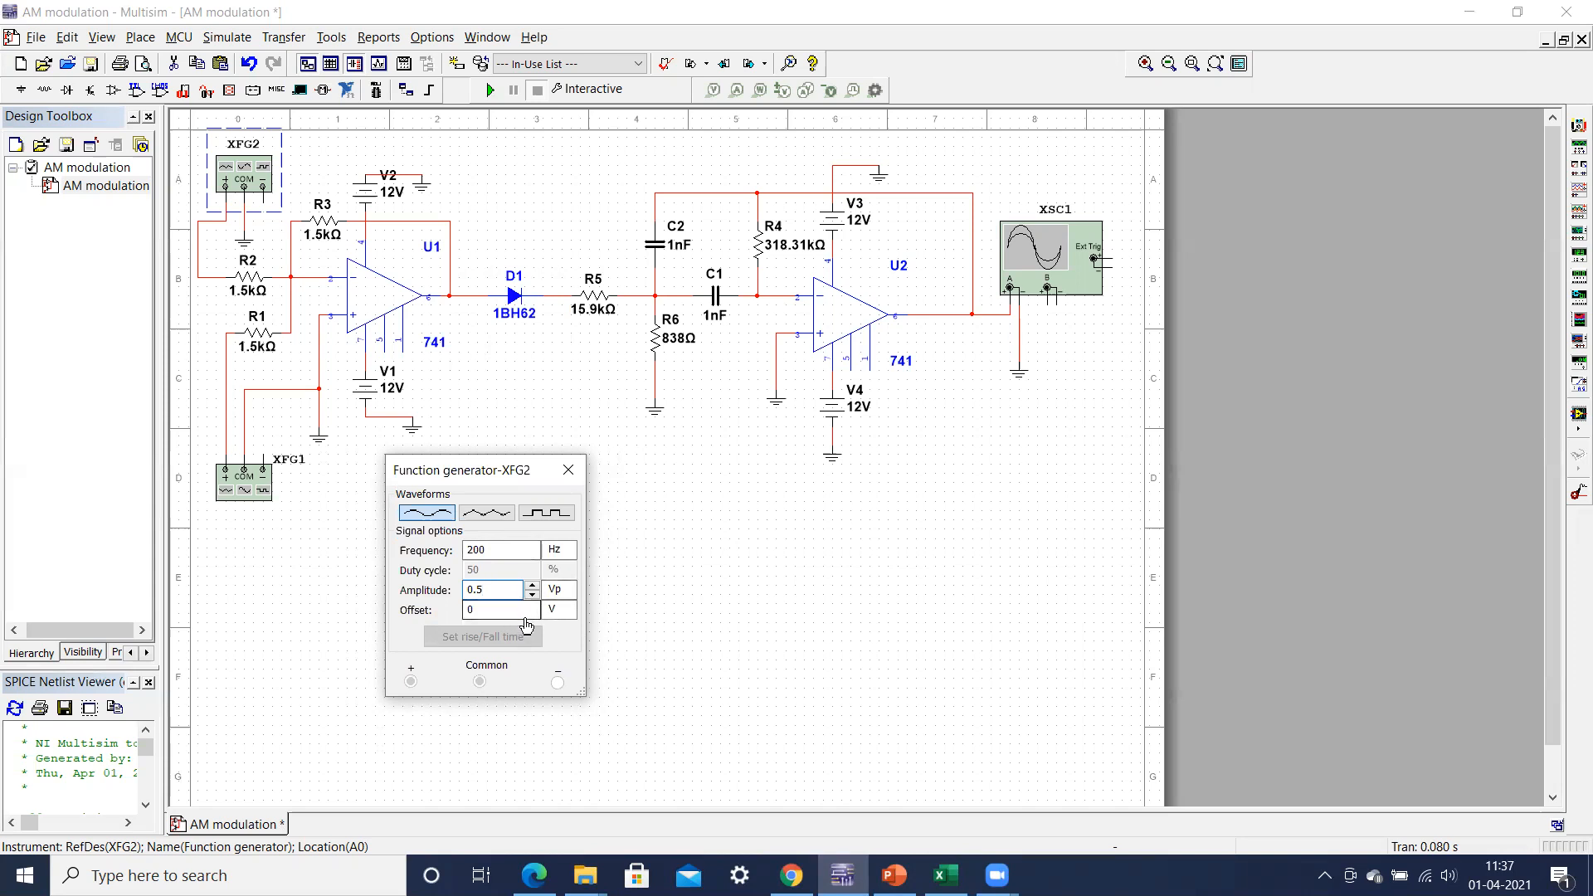
pyautogui.click(569, 473)
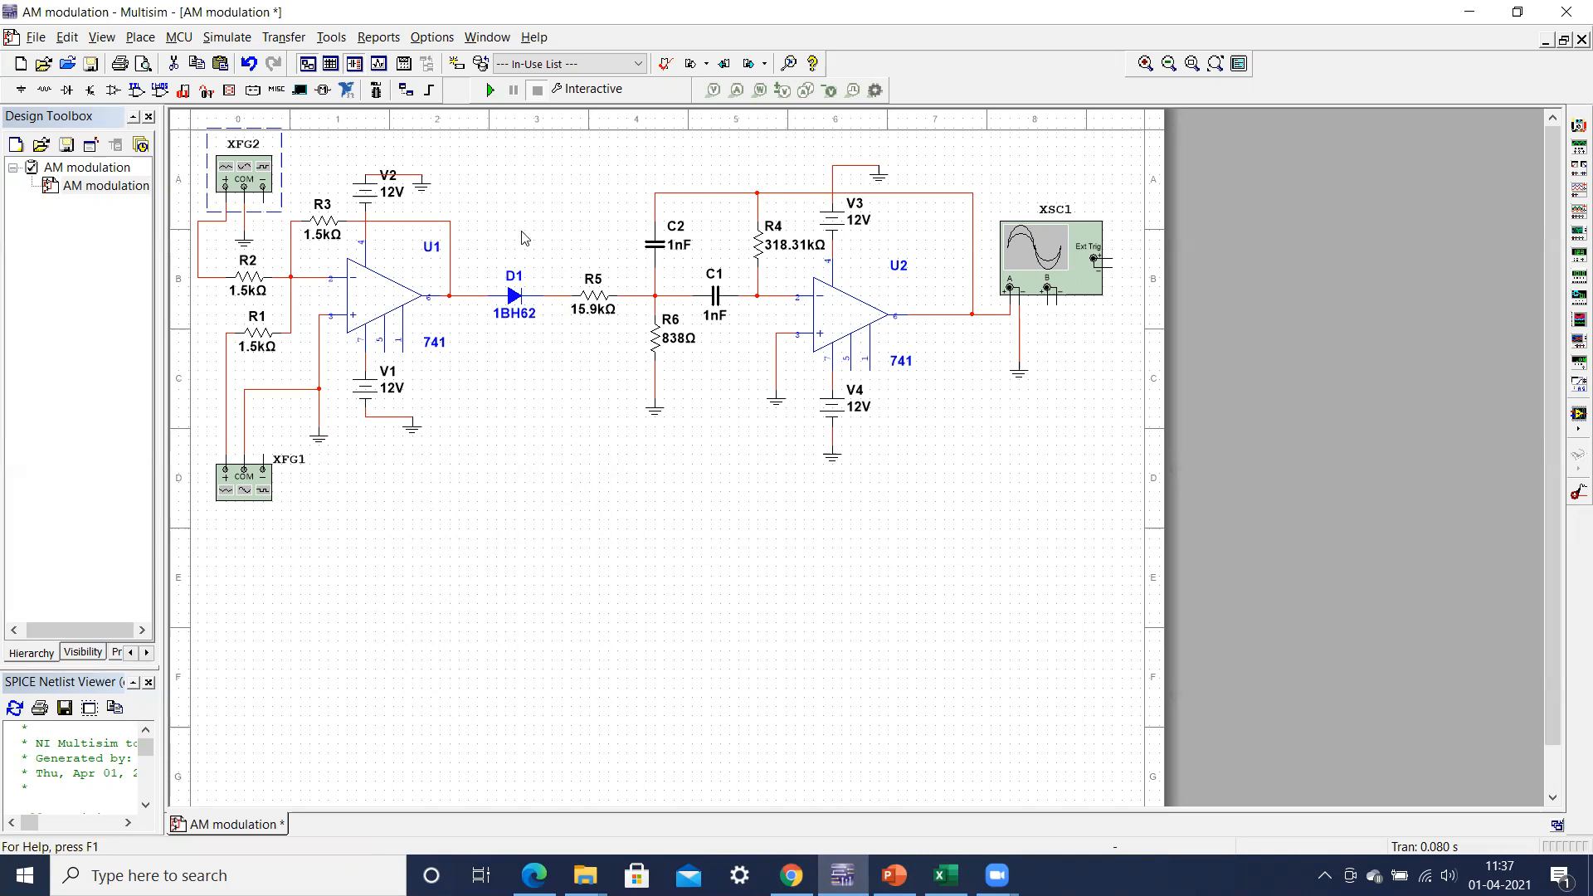
# Step: Run the simulation and display the AM output on oscilloscope XSC1 with the timebase set to 1 ms/Div
pyautogui.click(490, 90)
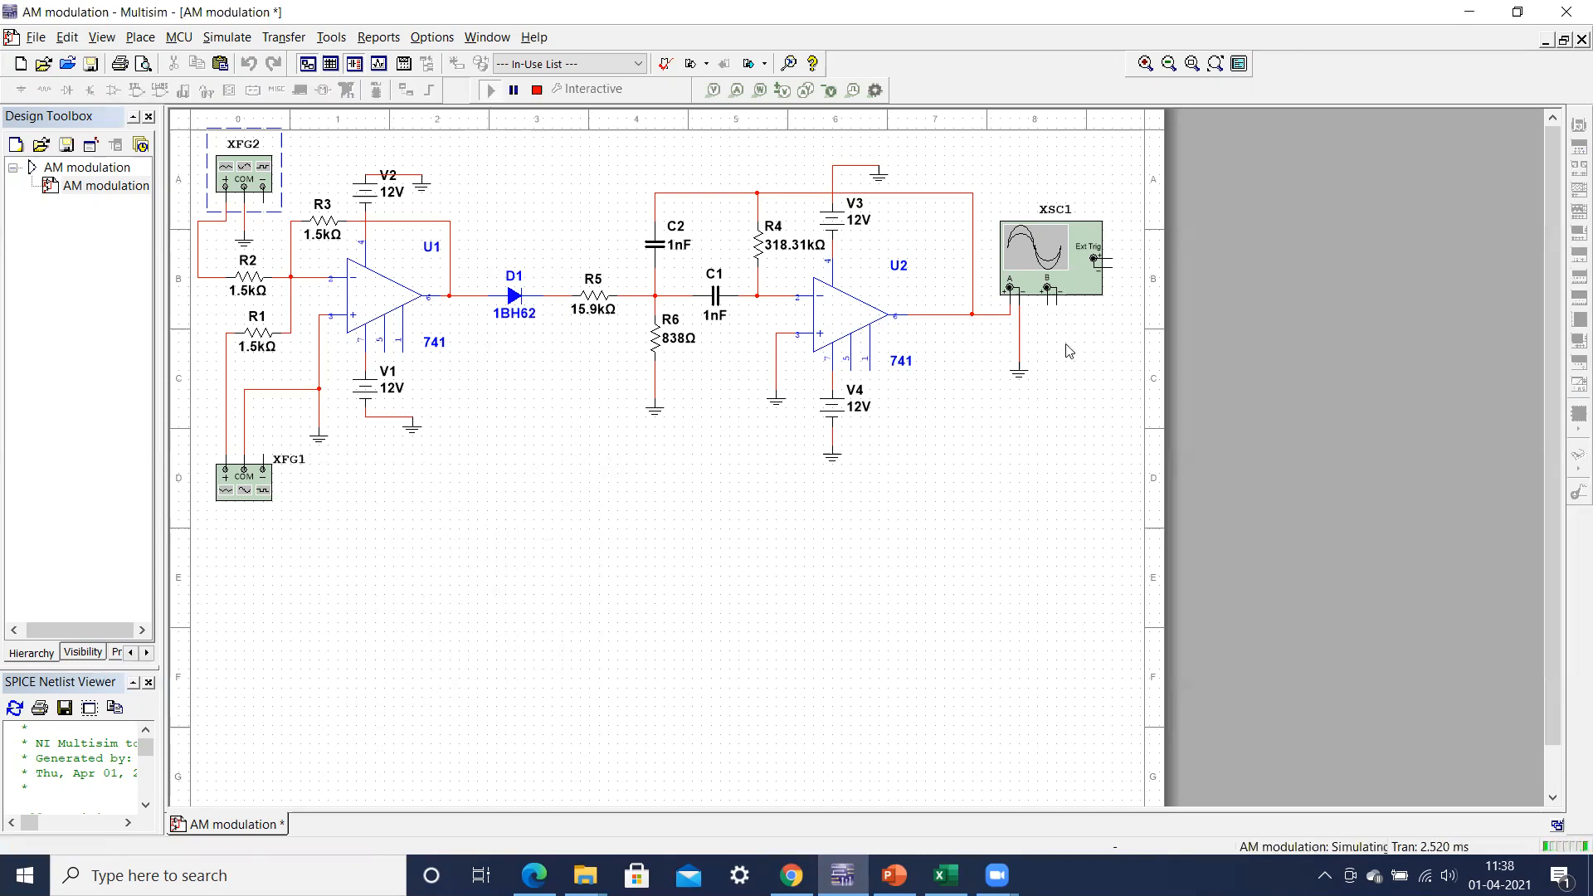
pyautogui.doubleClick(1038, 248)
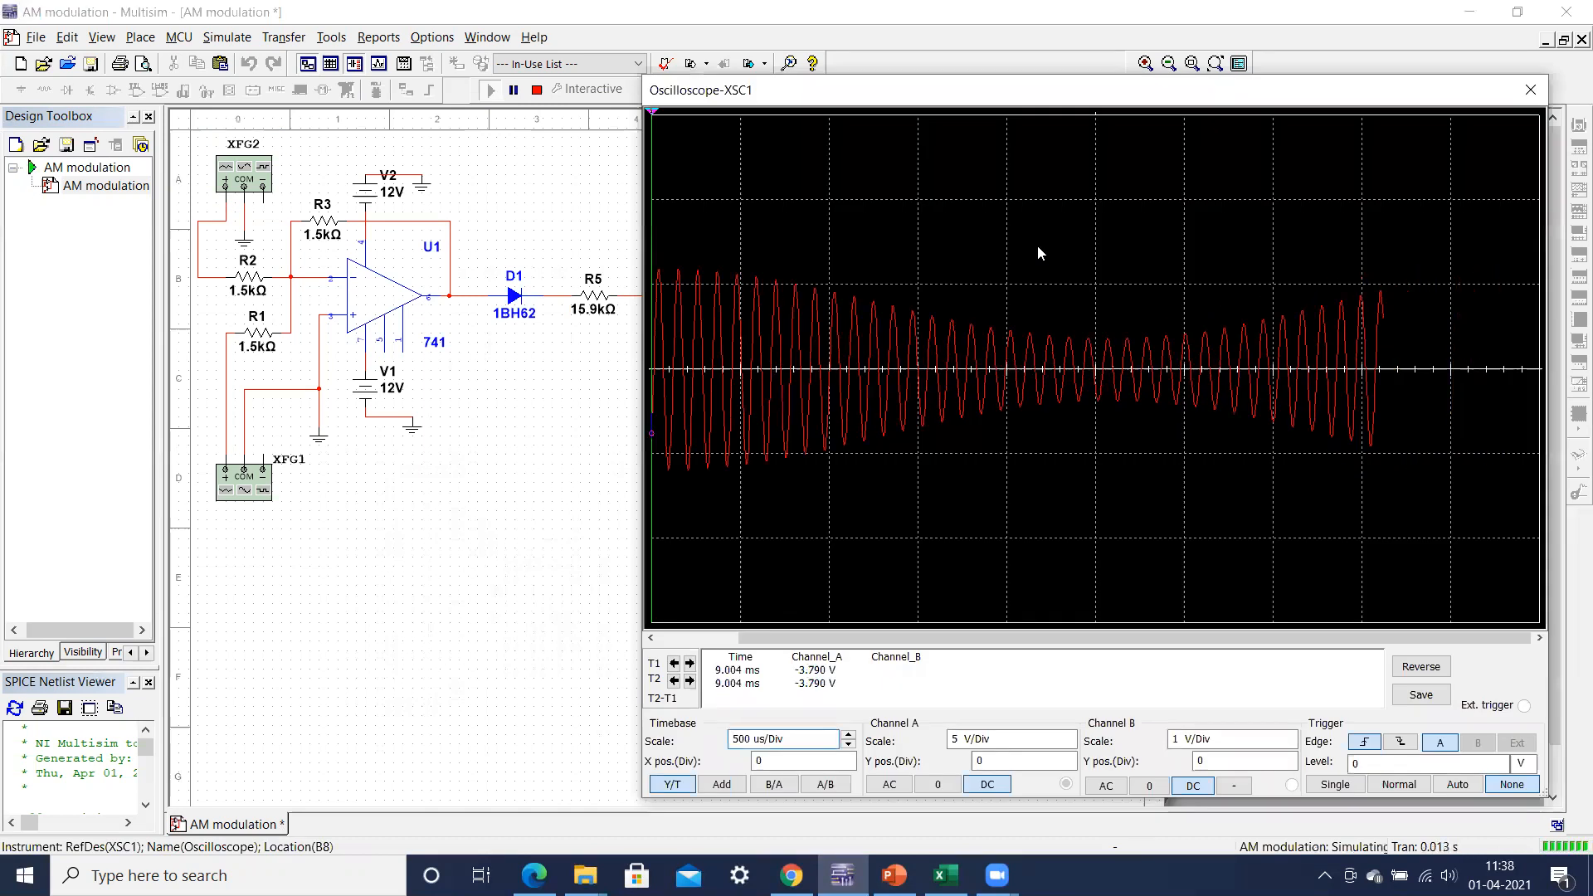
pyautogui.click(849, 735)
pyautogui.click(849, 735)
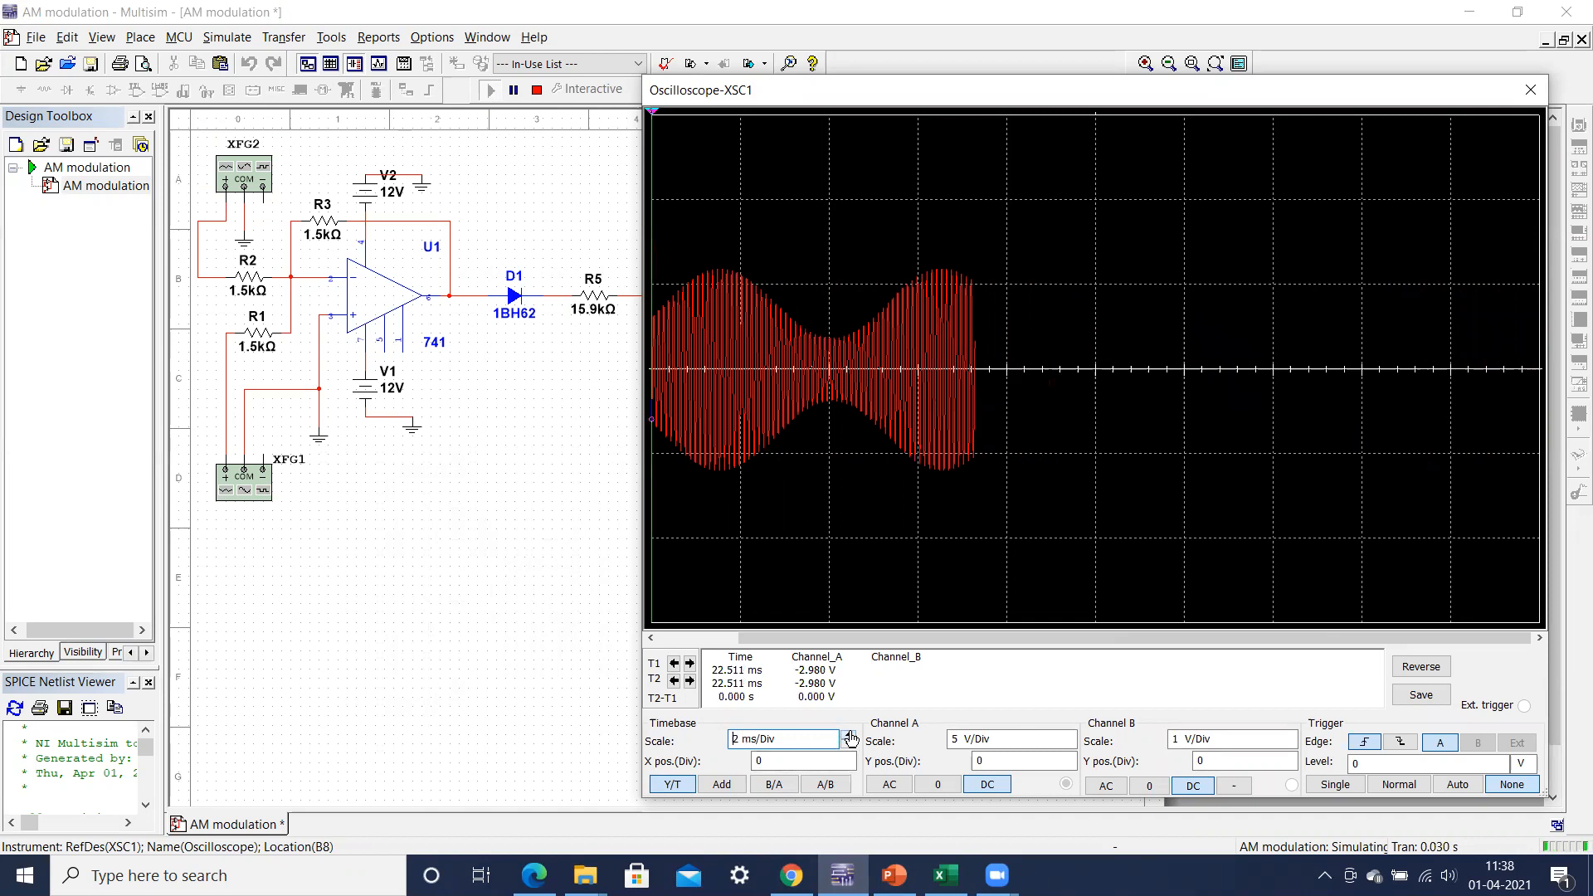
pyautogui.click(848, 746)
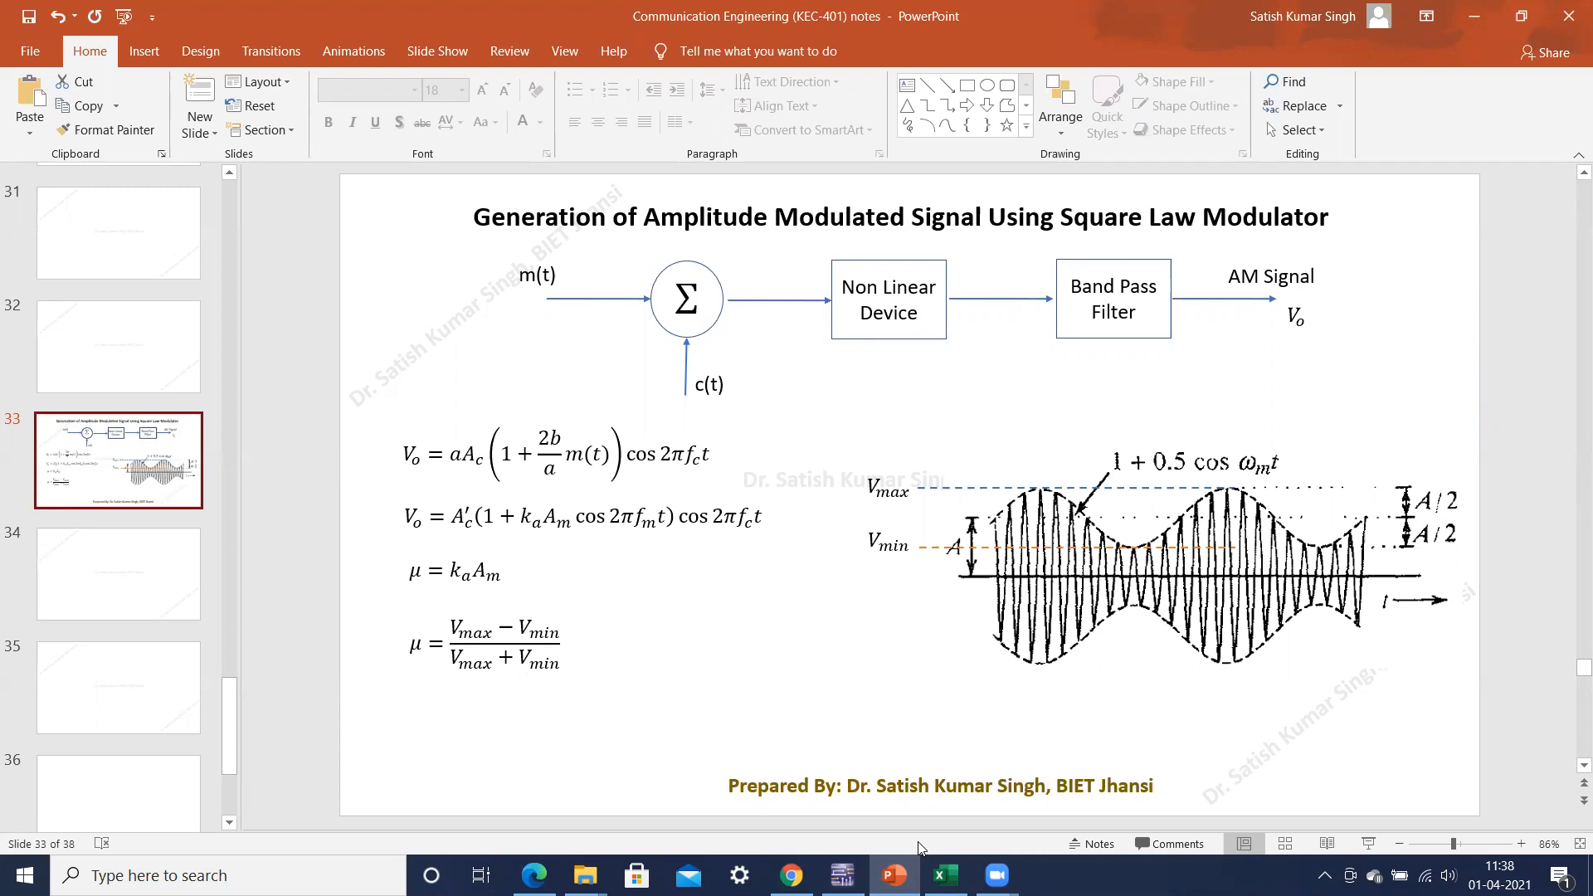
# Step: Return from PowerPoint to Multisim and pause the simulation to hold the AM waveform on oscilloscope XSC1
pyautogui.click(842, 875)
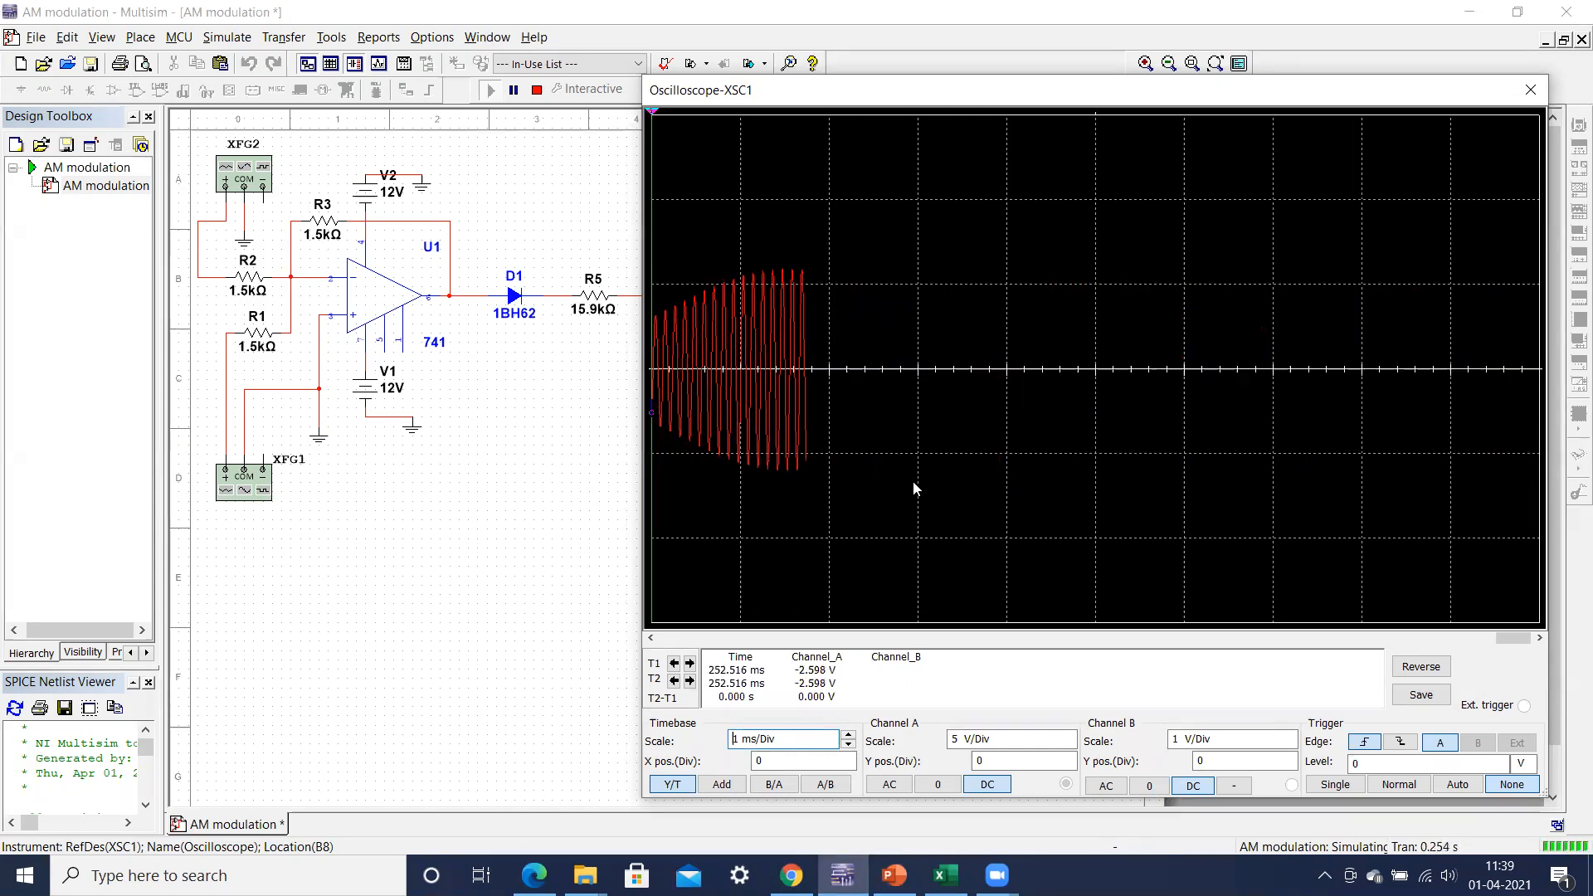
pyautogui.click(513, 91)
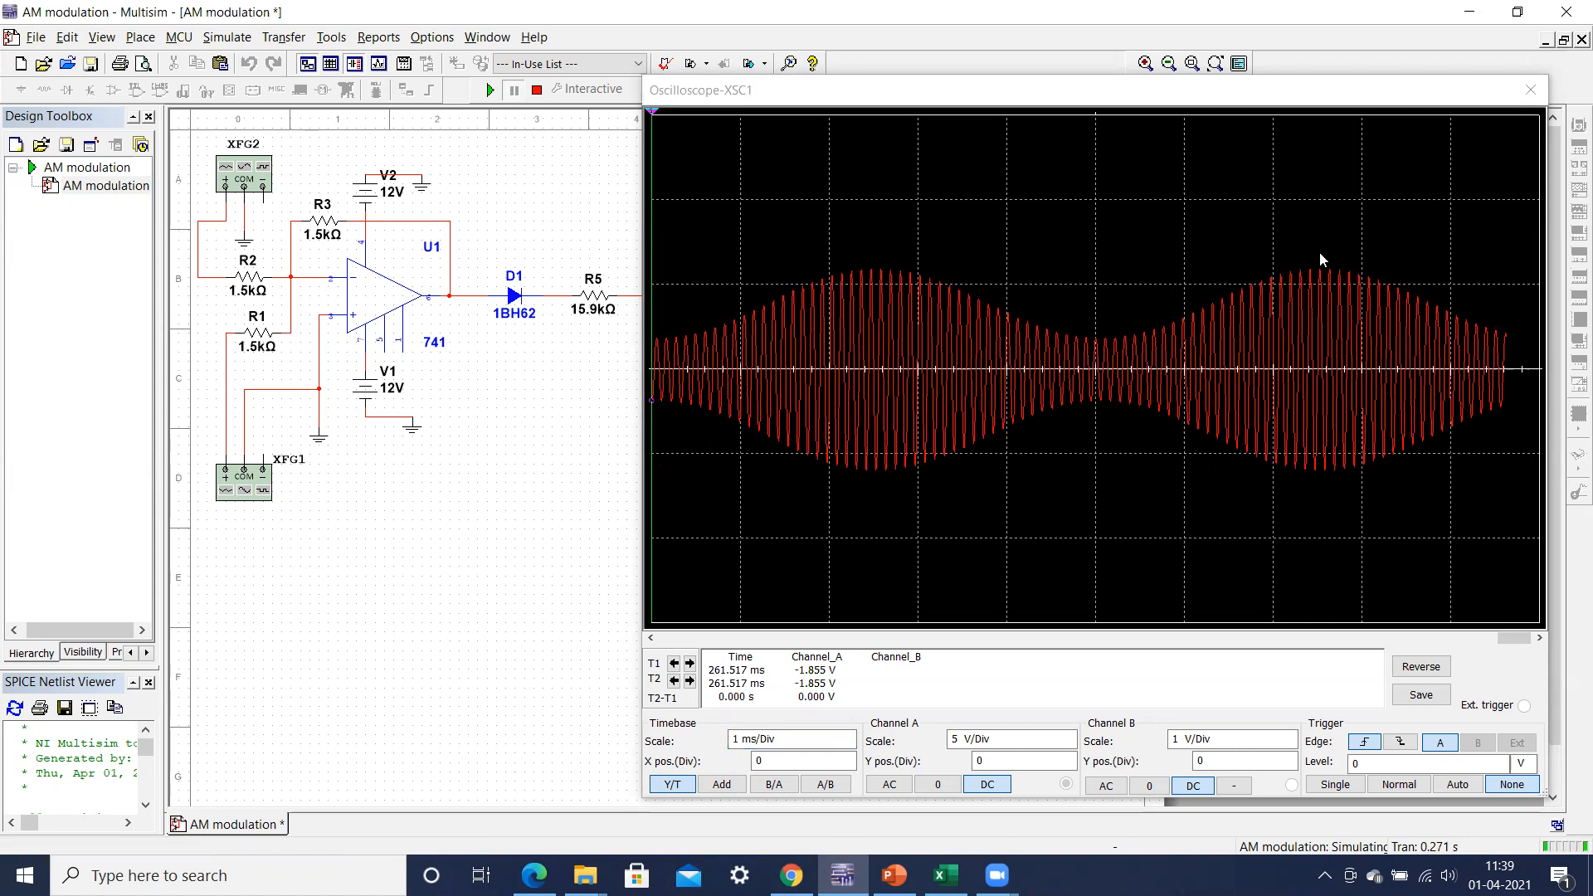
pyautogui.click(734, 744)
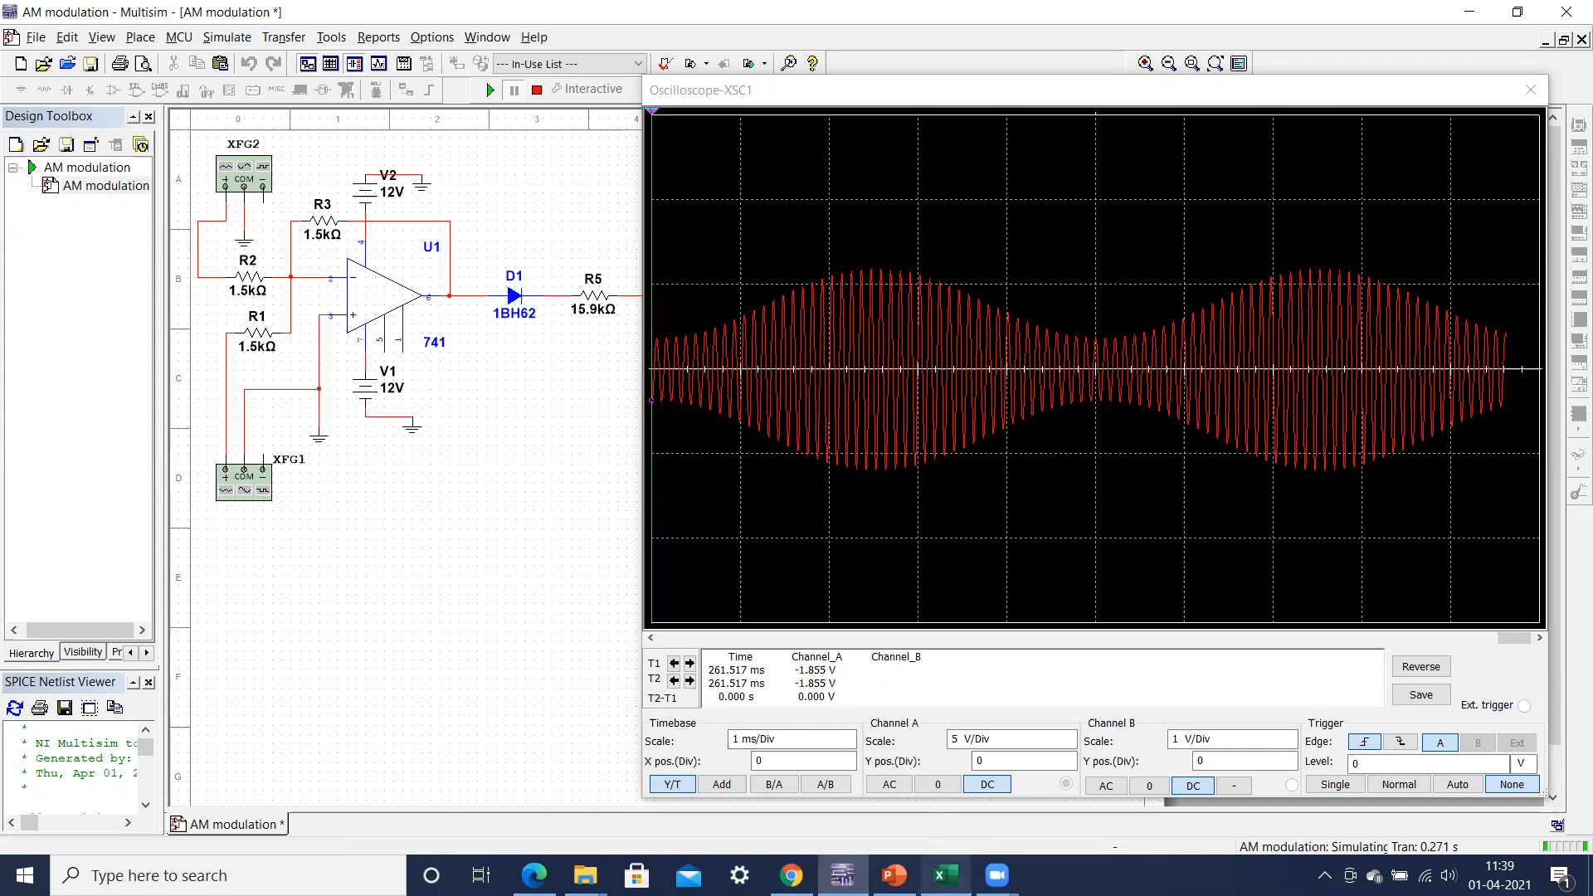
# Step: Review the Vmax, Vmin and modulation index table on Excel's Amplitude Modulation sheet alongside the formula slide in PowerPoint
pyautogui.click(946, 876)
pyautogui.click(548, 818)
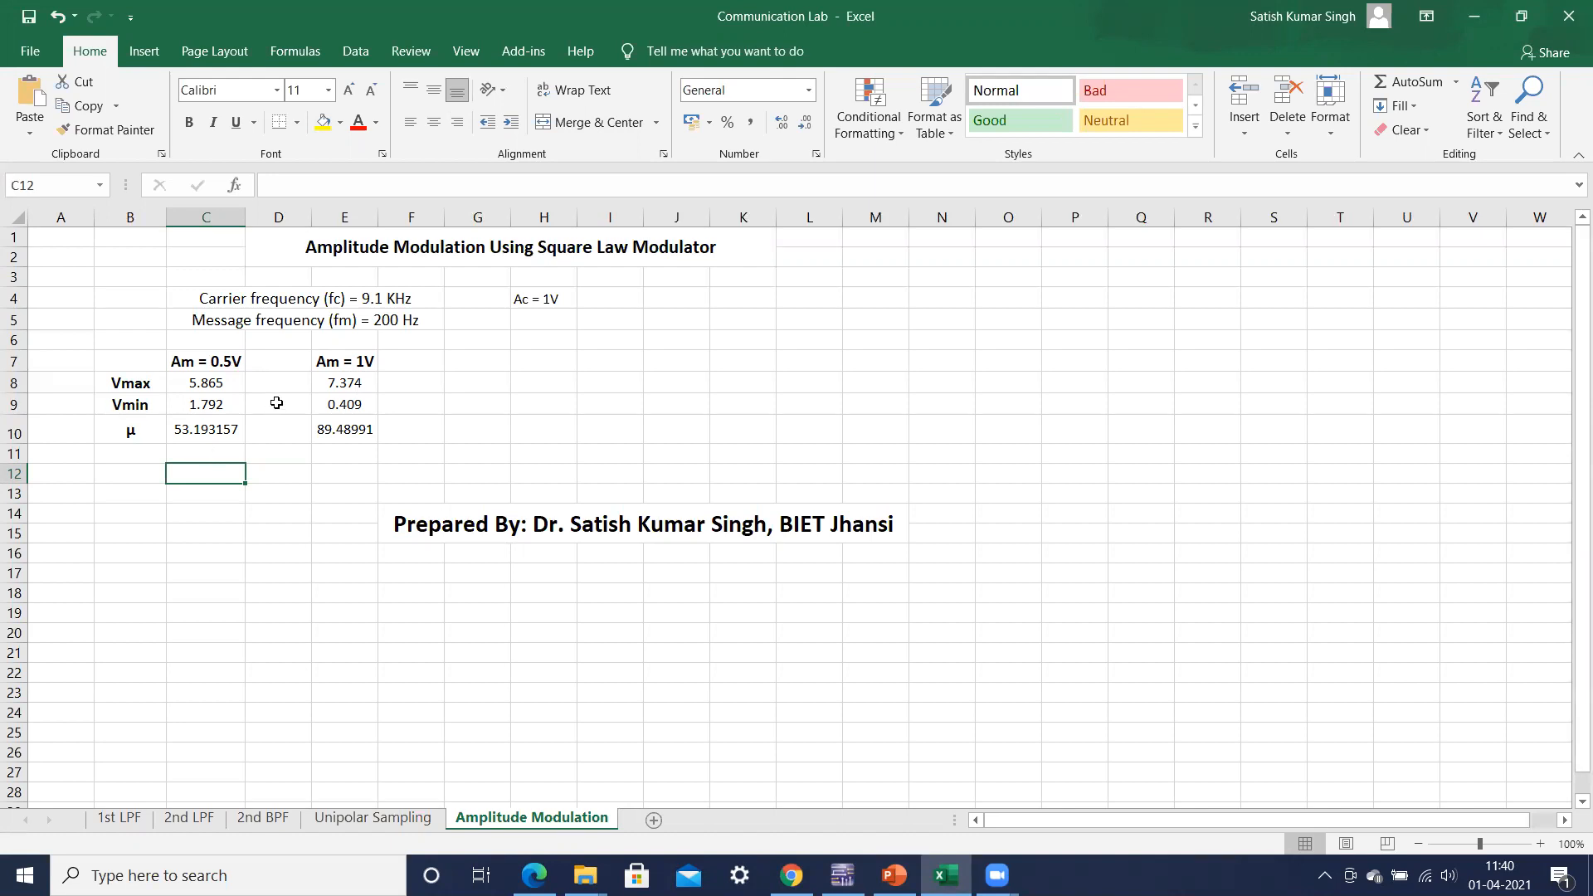
pyautogui.click(894, 876)
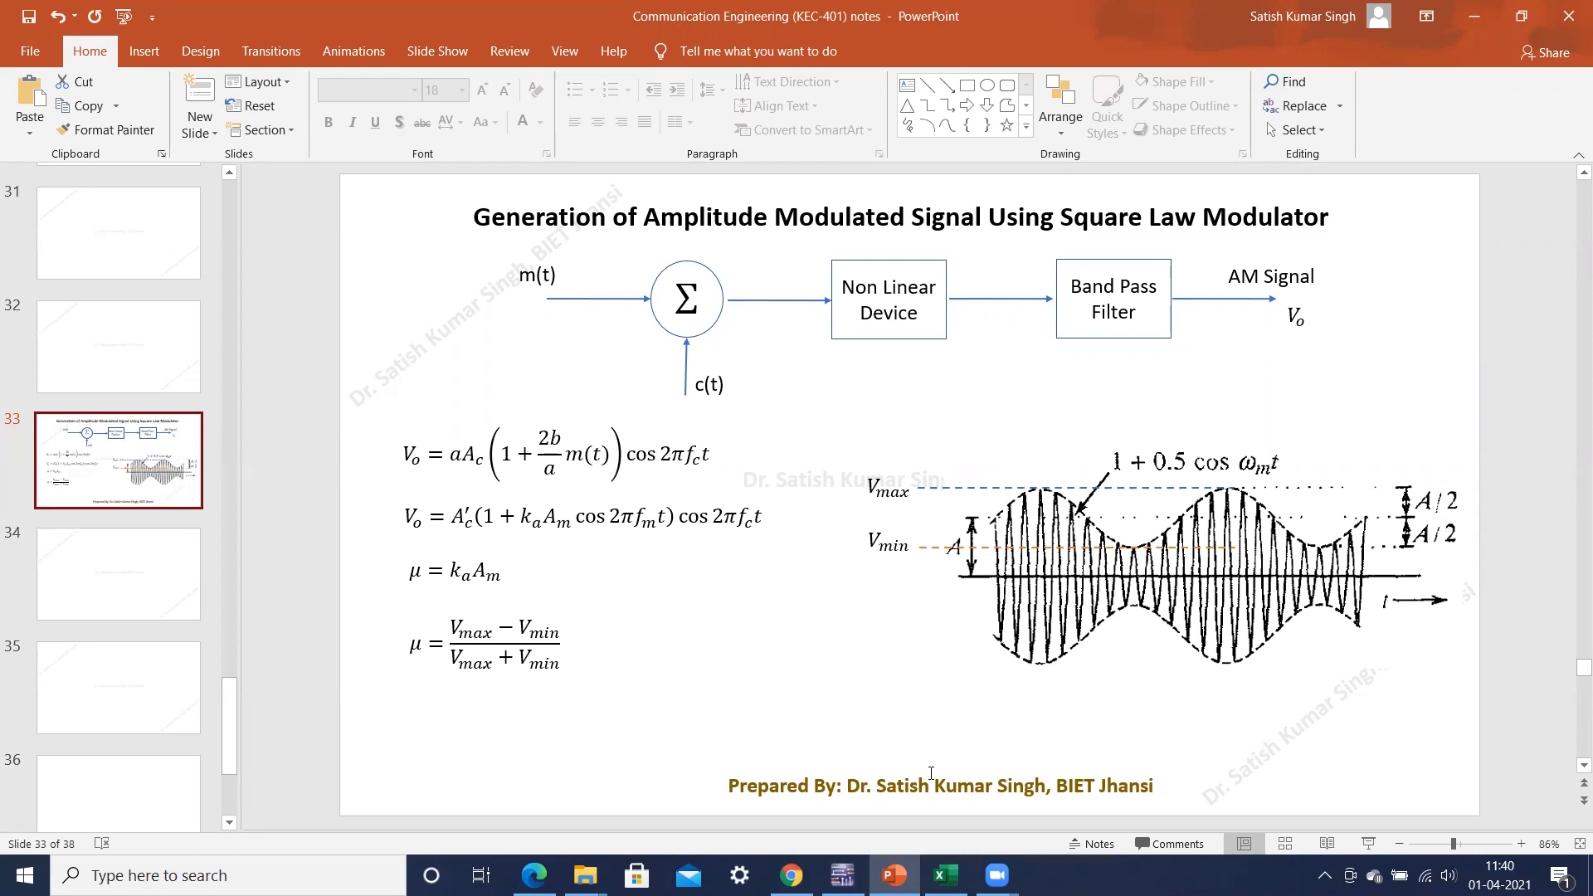
pyautogui.click(947, 876)
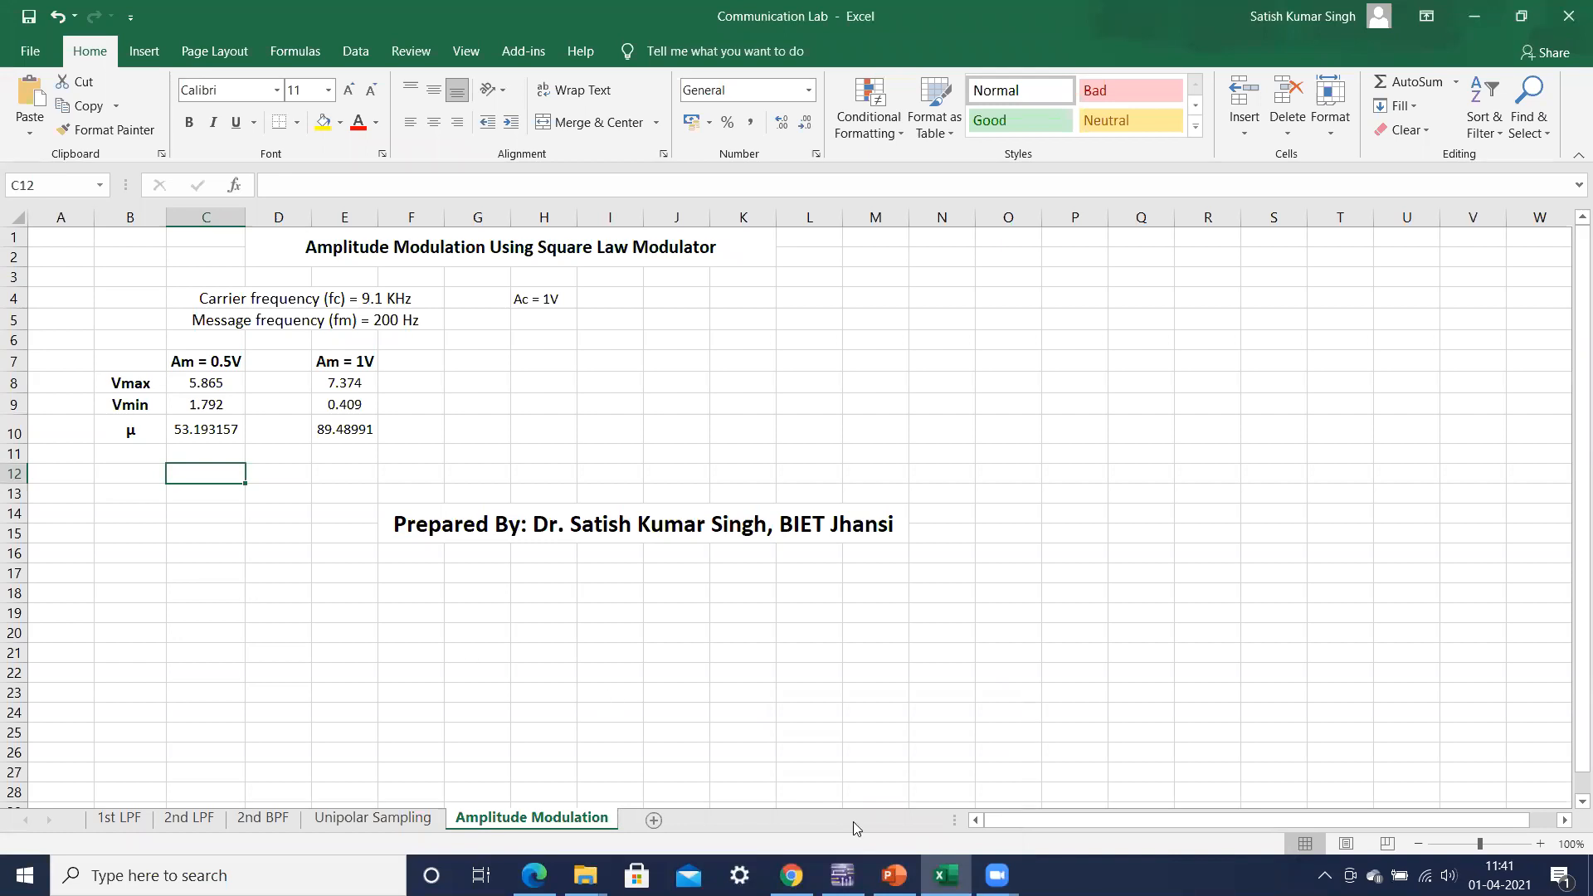
# Step: Switch back to Multisim and set the timebase of oscilloscope XSC1 to 500 us/Div
pyautogui.click(843, 876)
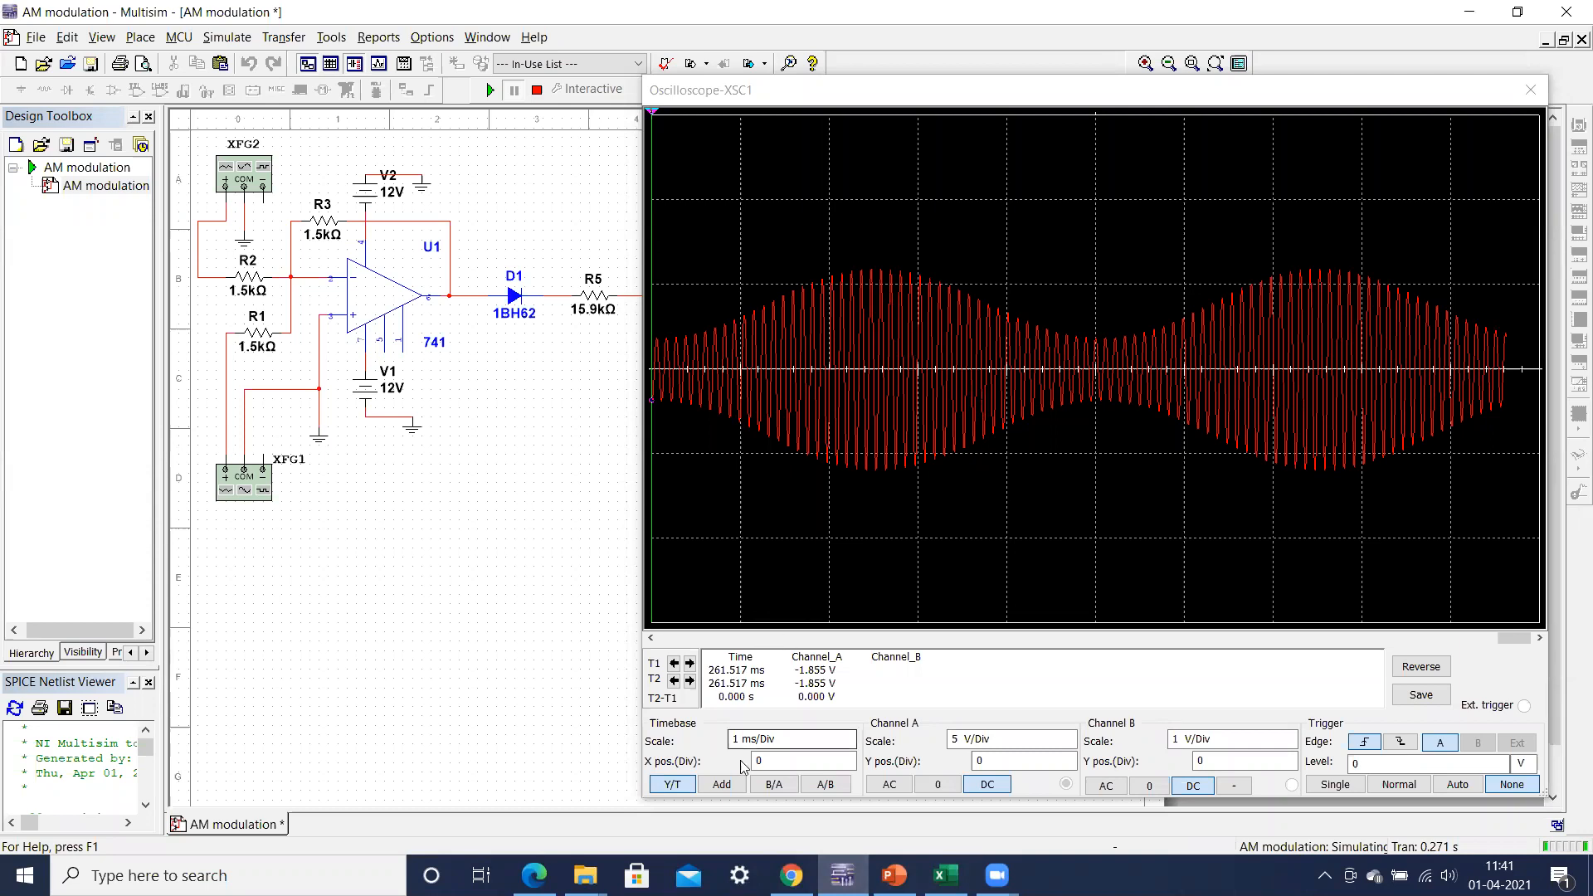
pyautogui.click(844, 744)
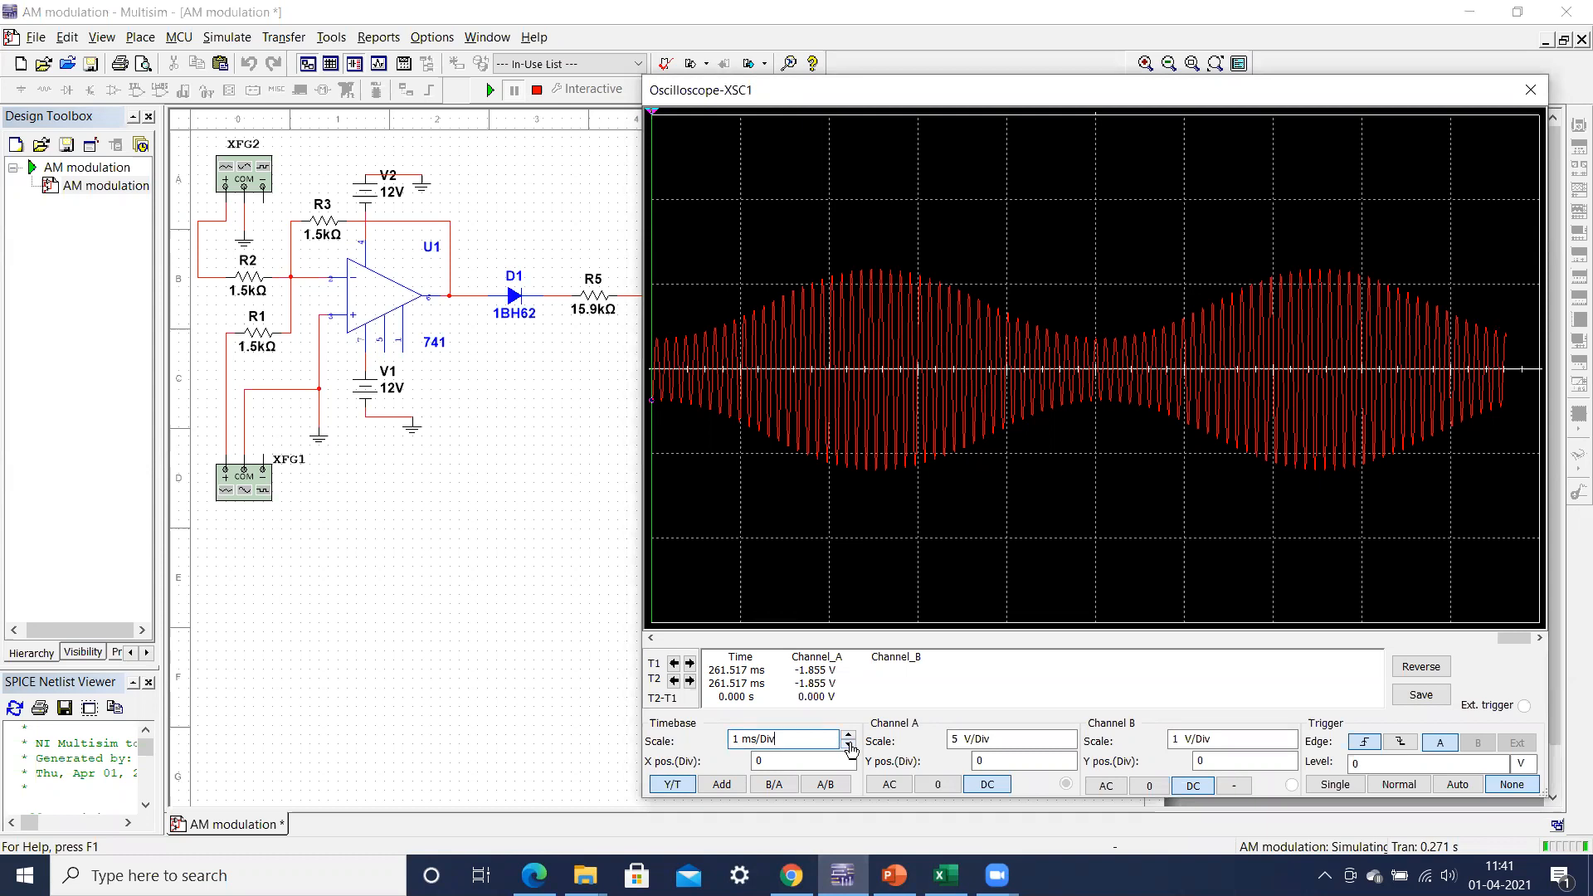
pyautogui.click(849, 745)
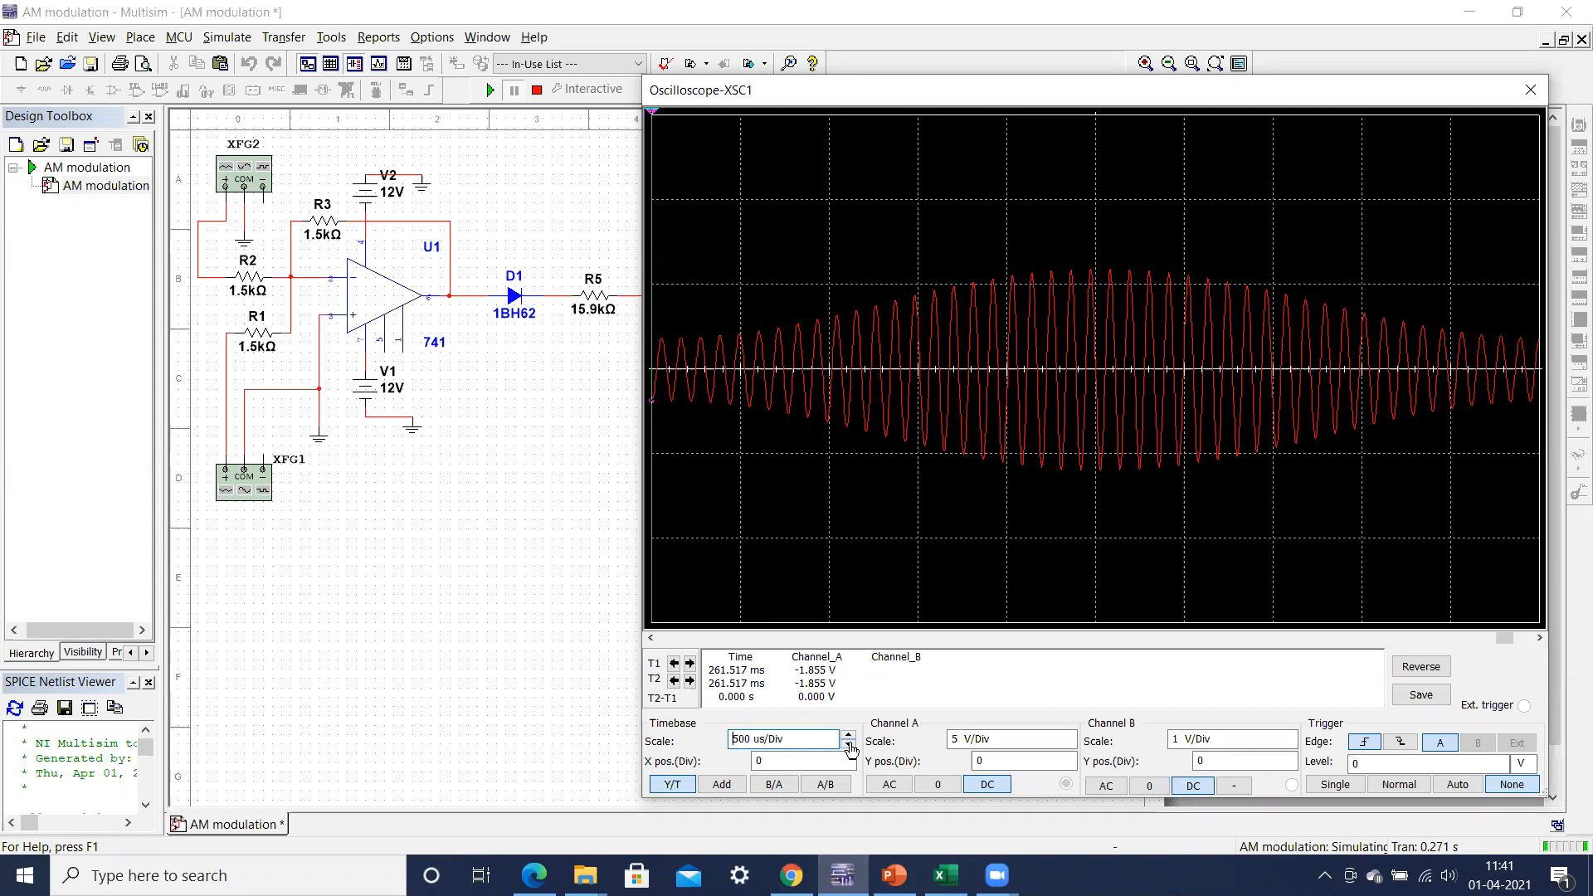
pyautogui.press('XF86MonBrightnessUp')
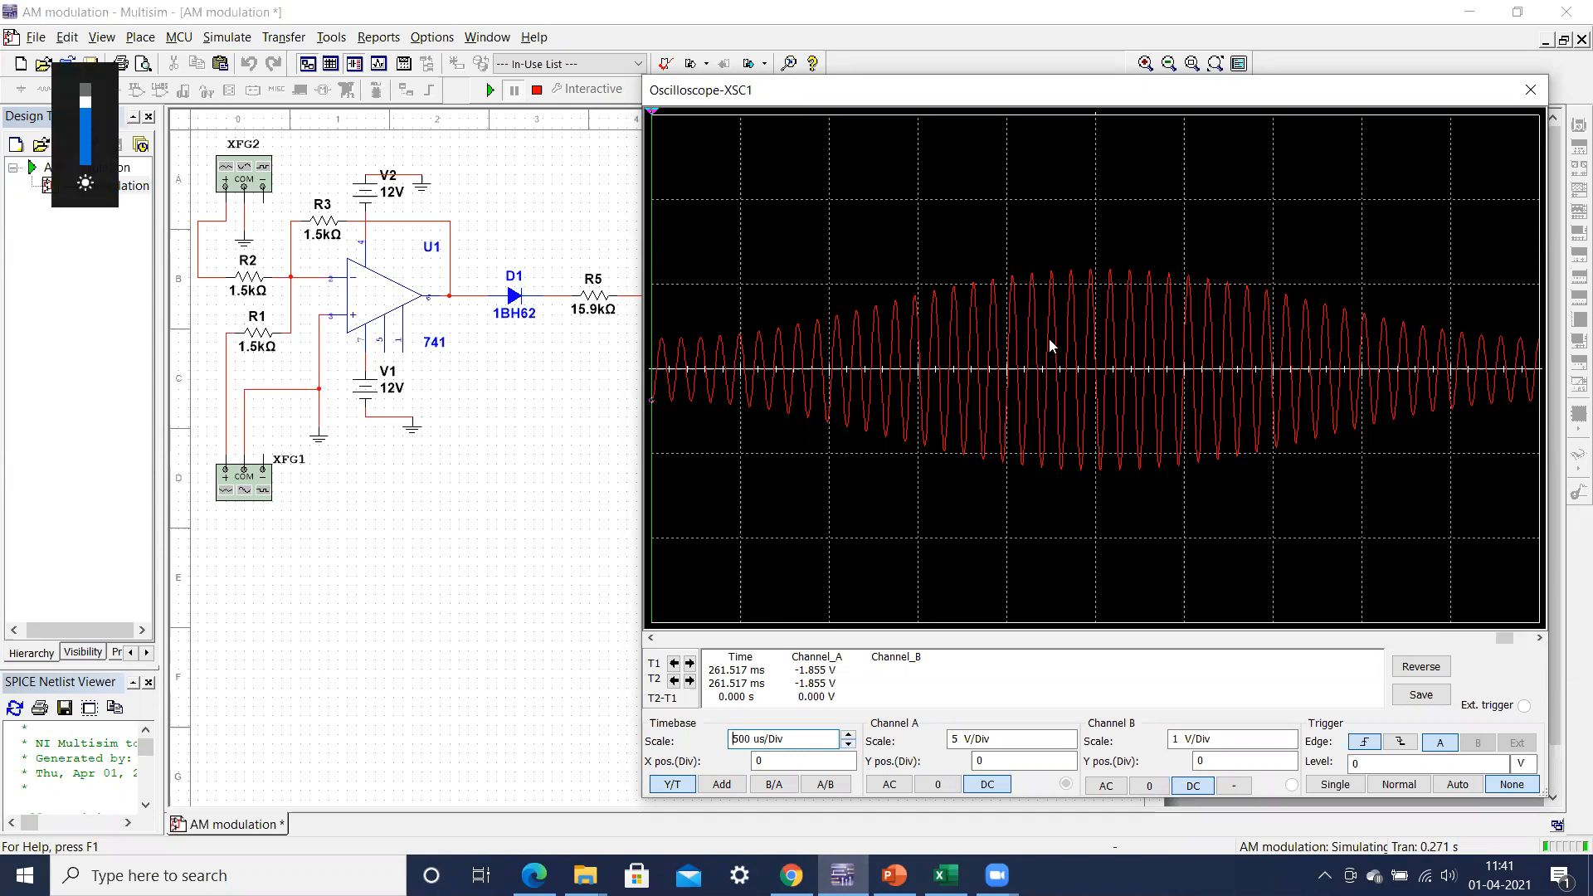
# Step: Place cursor T2 on the tallest peaks of the AM waveform and compare the reading with Vmax in Excel's Amplitude Modulation sheet
pyautogui.moveTo(653, 117); pyautogui.dragTo(1093, 129)
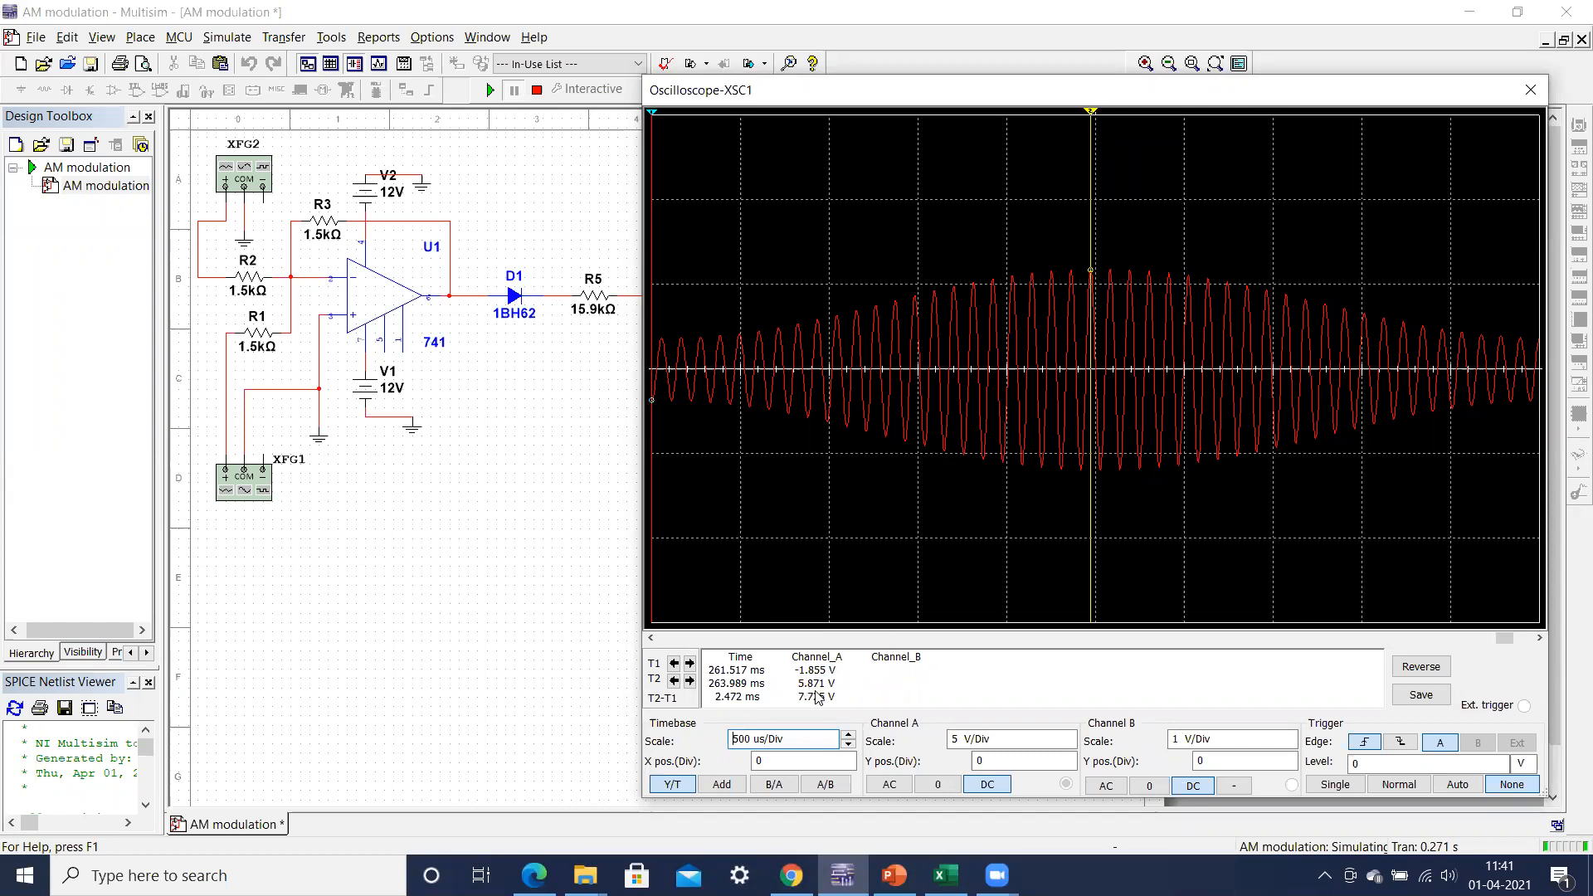
pyautogui.moveTo(1091, 113); pyautogui.dragTo(1113, 97)
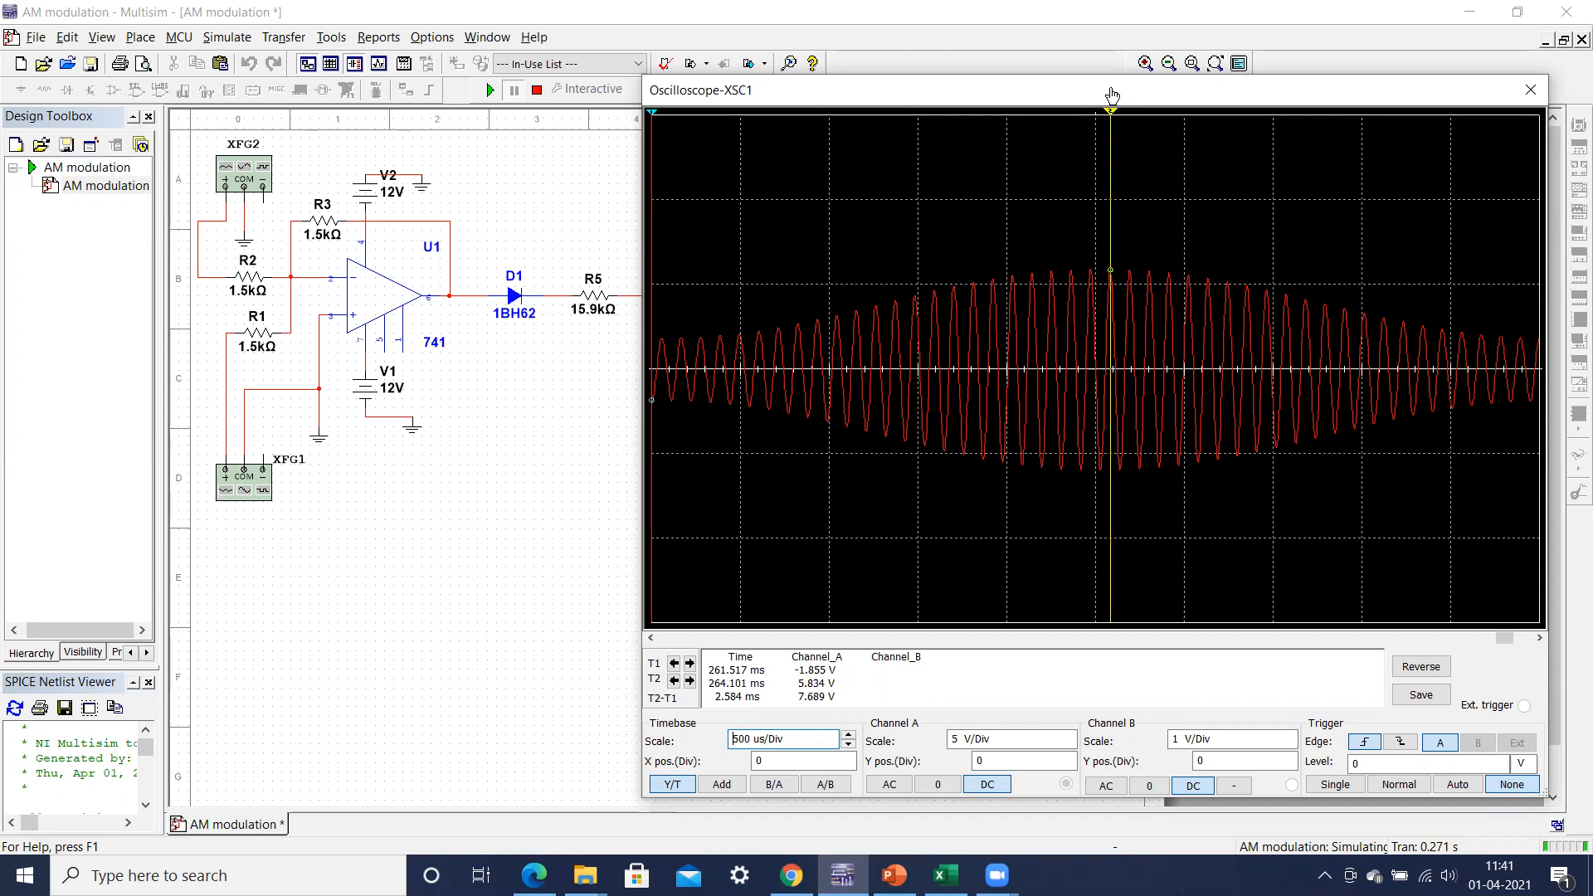
pyautogui.click(946, 876)
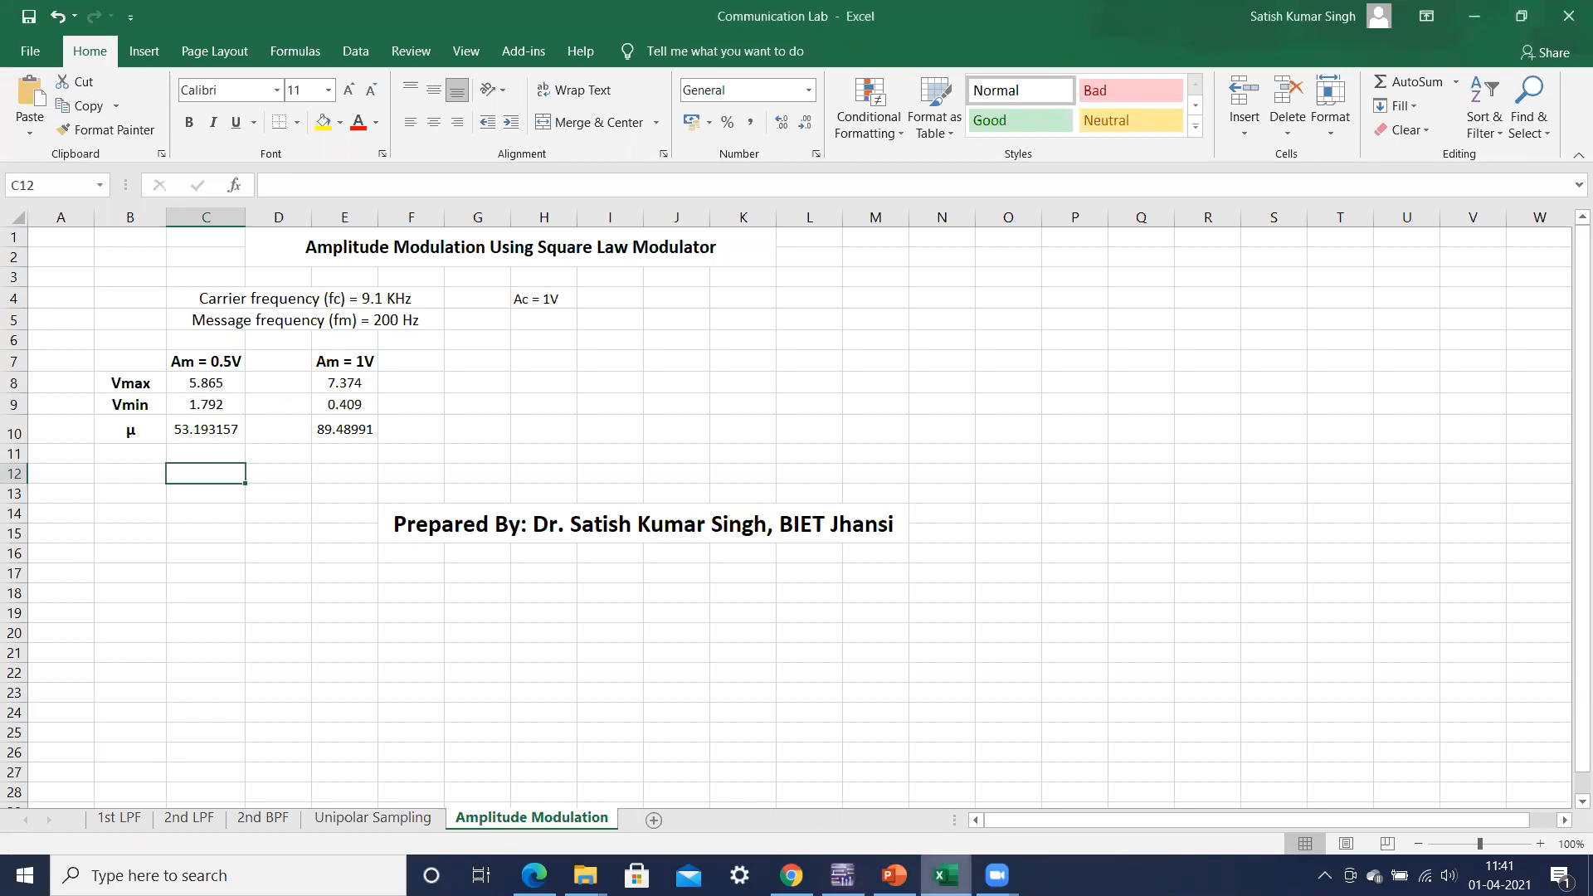
pyautogui.click(946, 876)
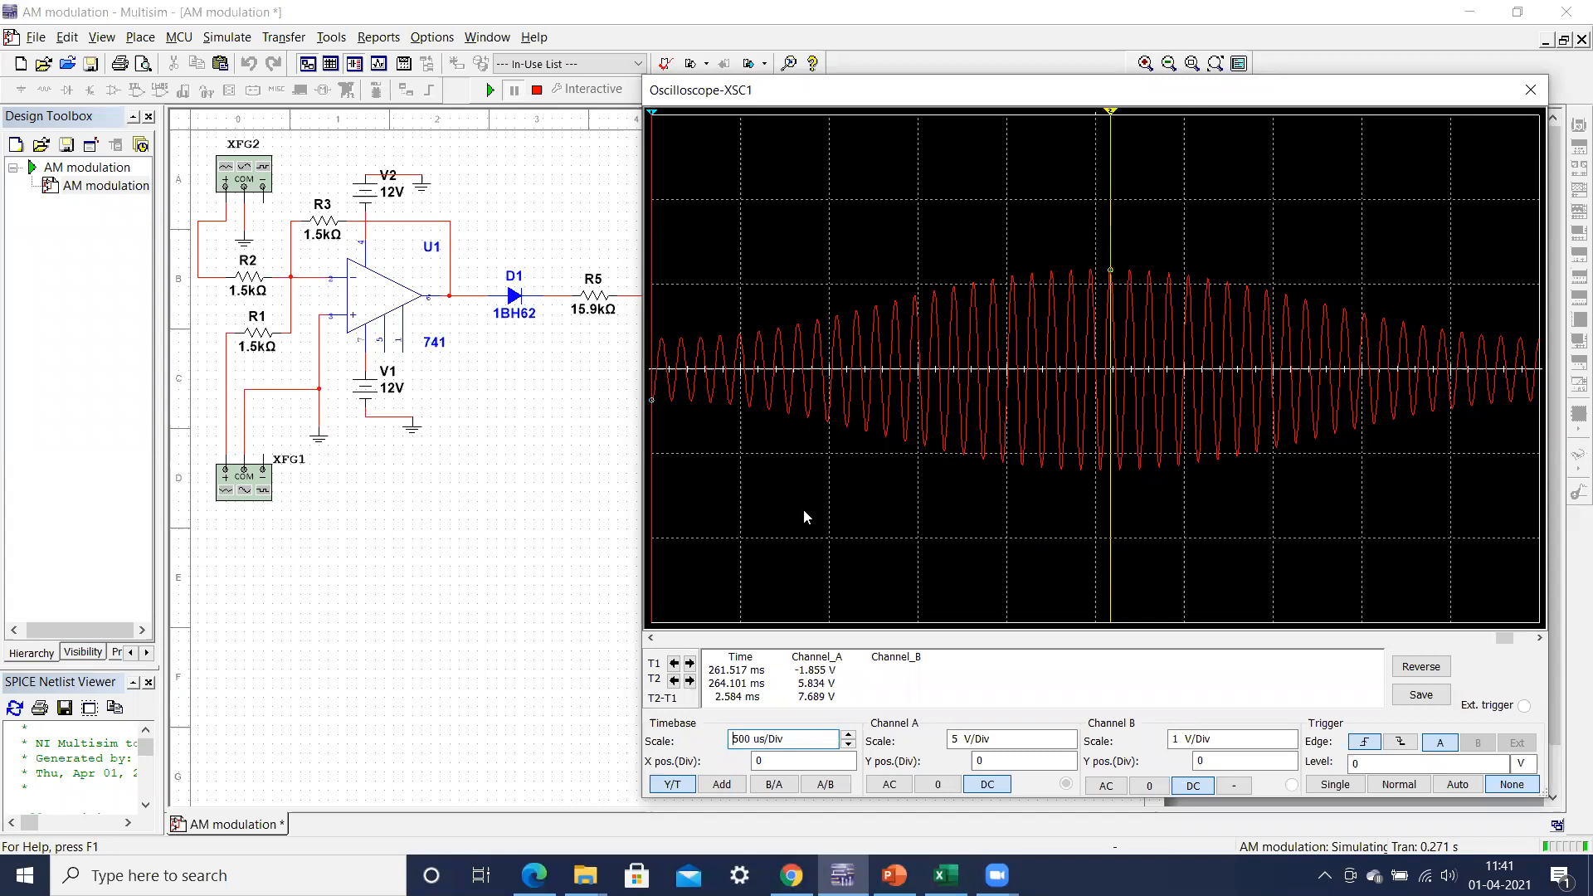
# Step: Set oscilloscope XSC1's timebase to 200 us/Div and place cursor T2 on the envelope's highest peak to measure Vmax
pyautogui.click(848, 745)
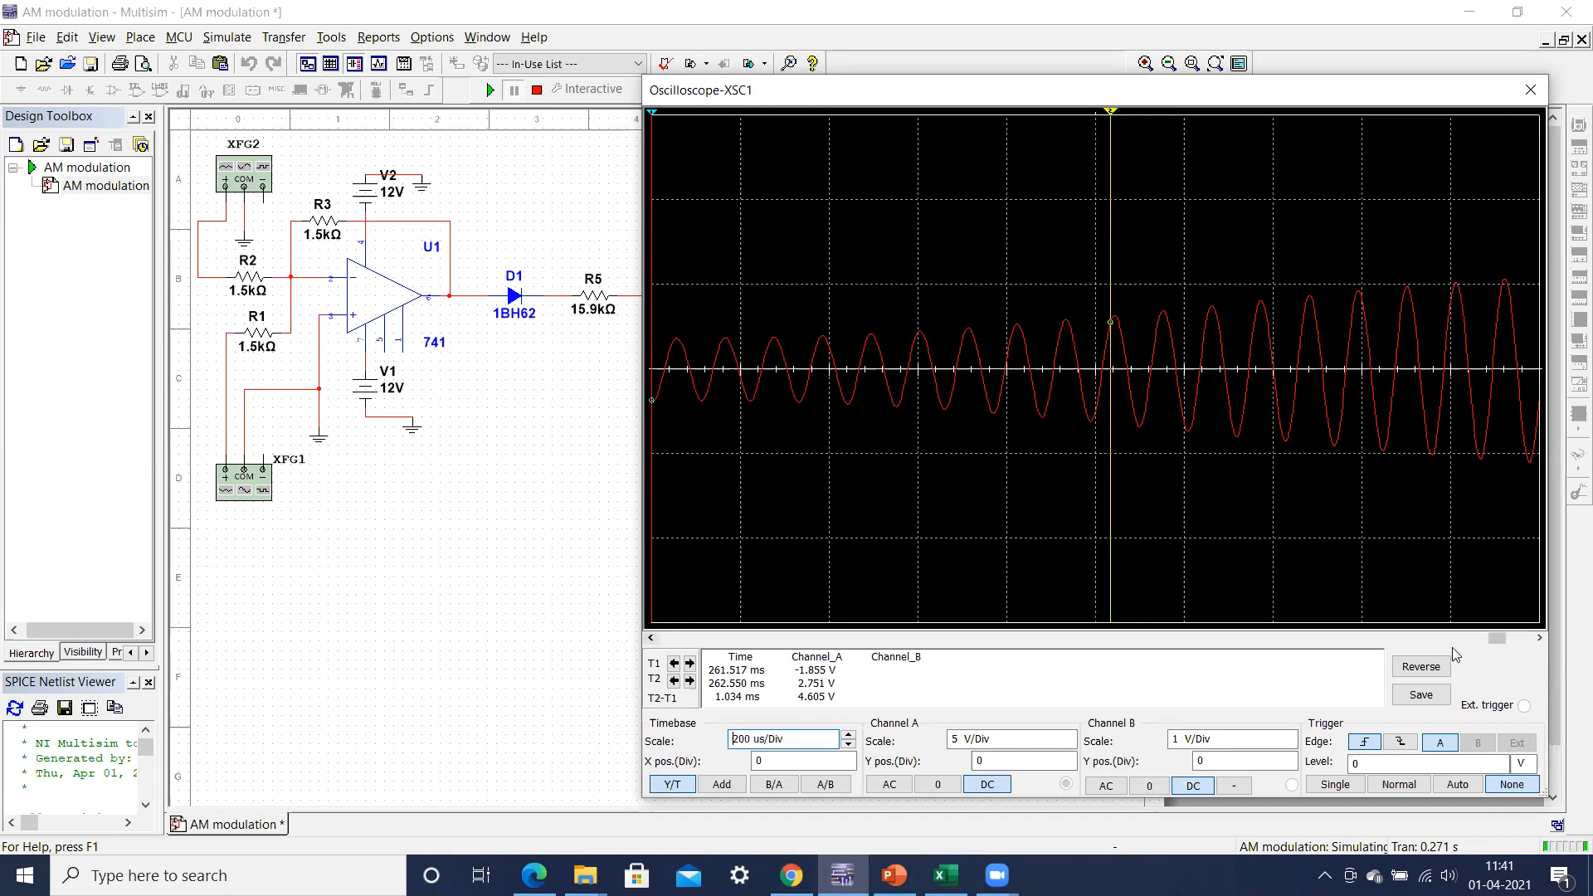
pyautogui.click(1536, 645)
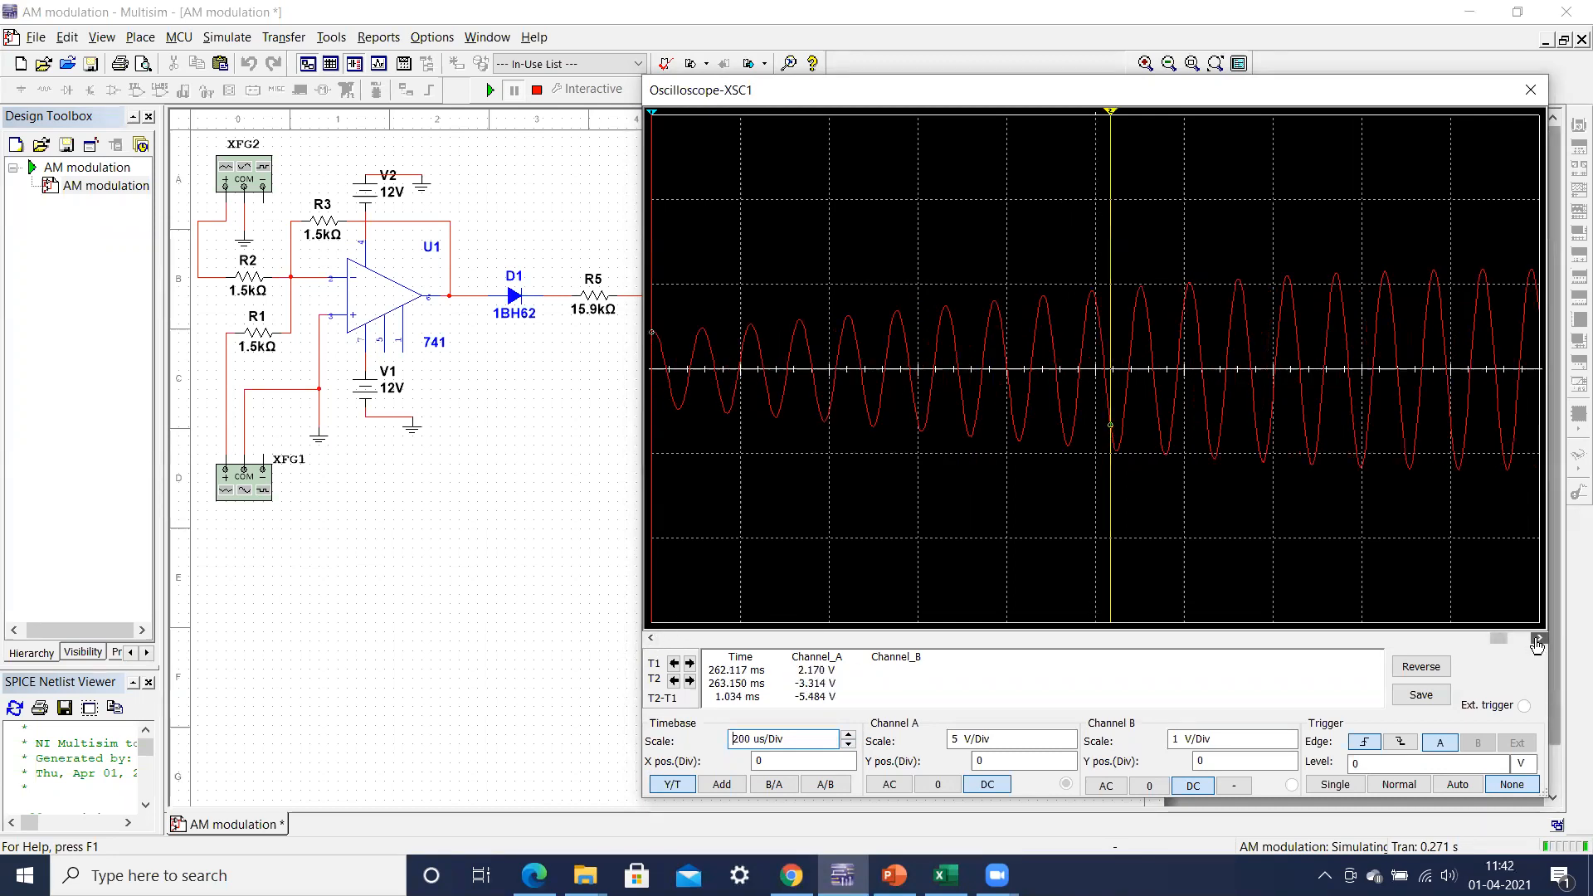
pyautogui.click(1536, 646)
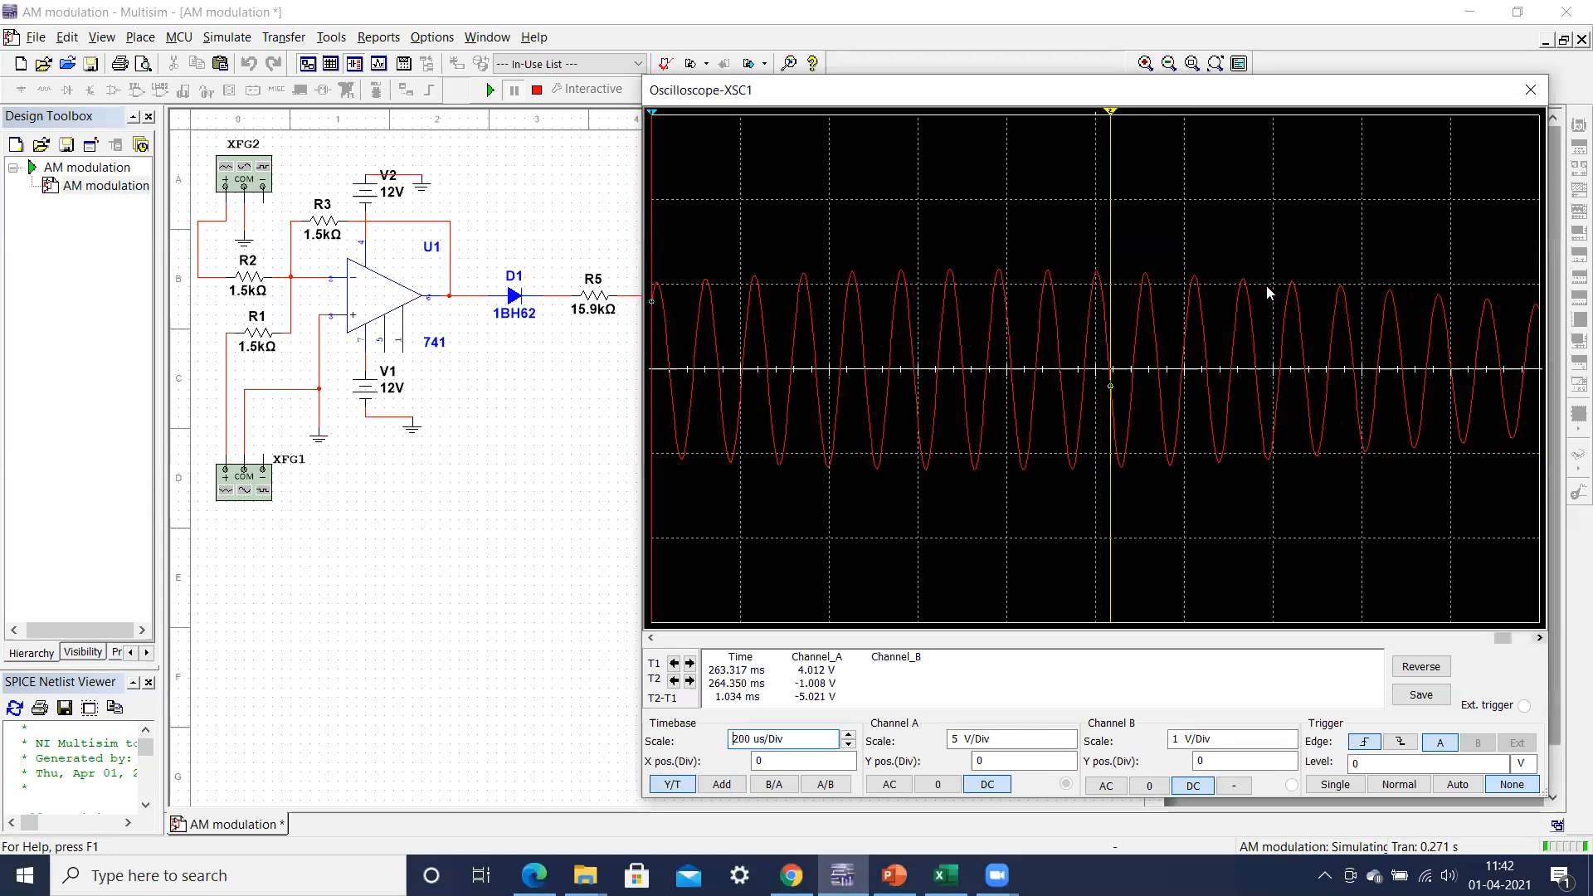
pyautogui.moveTo(1109, 114); pyautogui.dragTo(957, 93)
pyautogui.moveTo(953, 89); pyautogui.dragTo(952, 87)
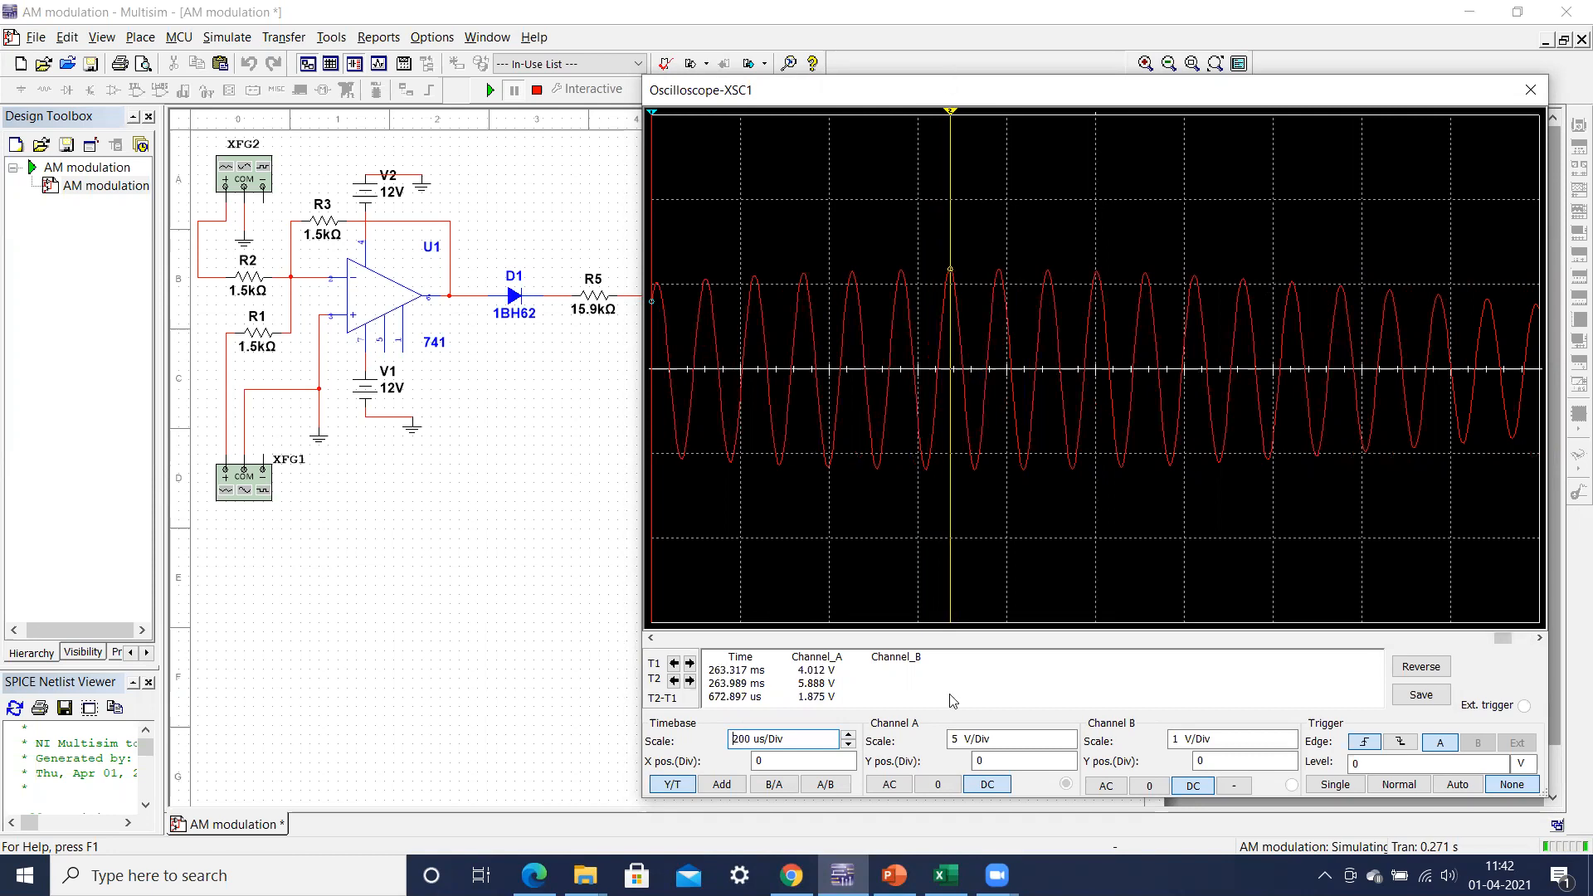
# Step: Switch to Excel and set Vmax for Am = 0.5V to 5.888 in cell C8
pyautogui.click(958, 869)
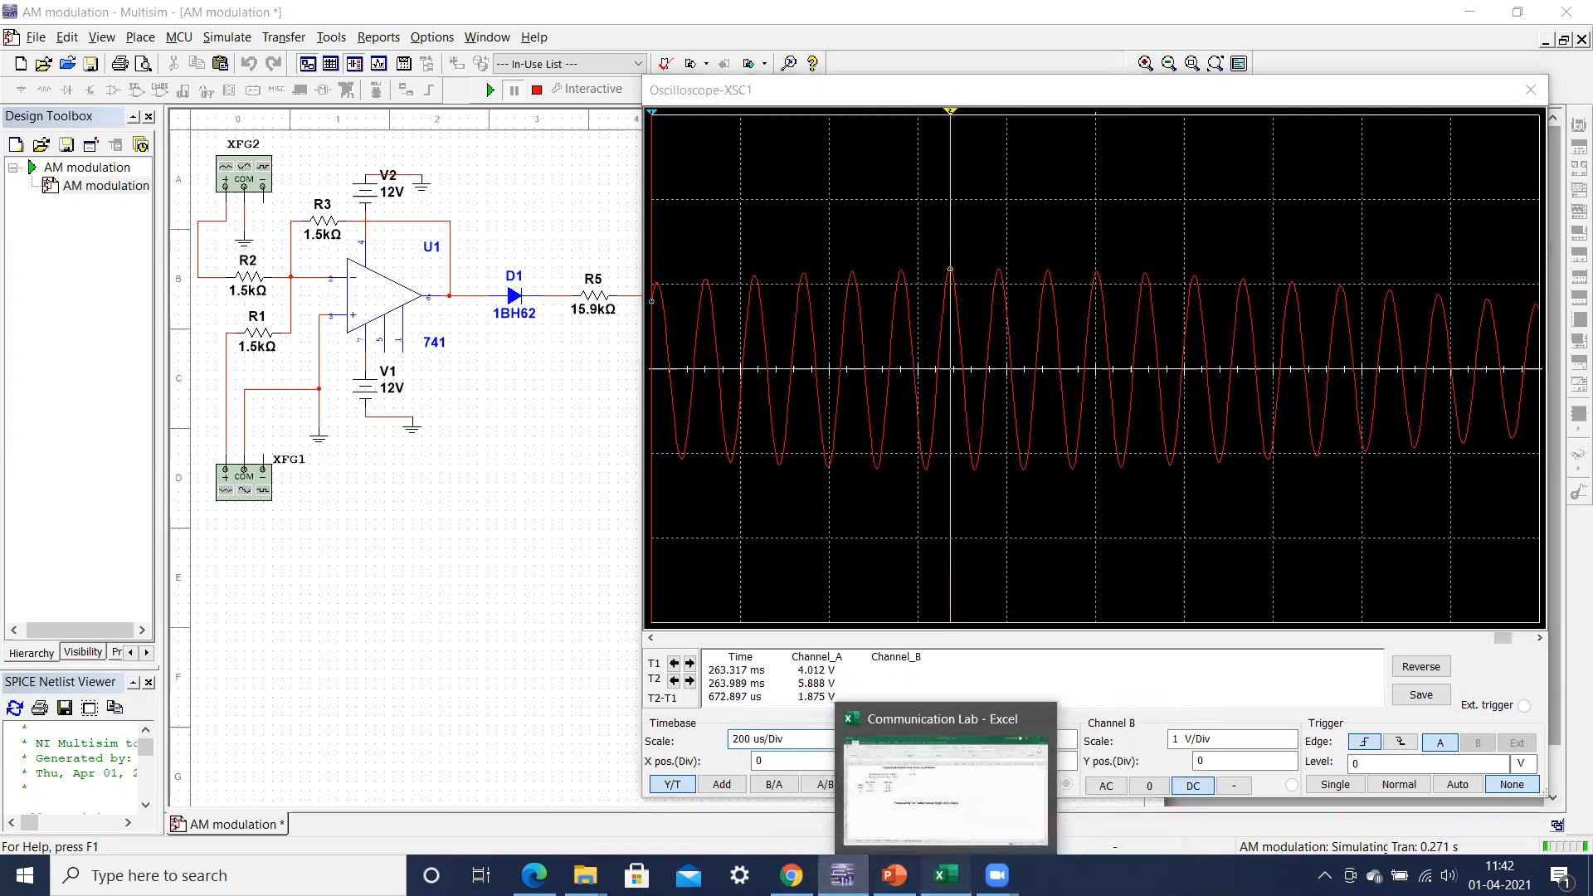
pyautogui.doubleClick(225, 382)
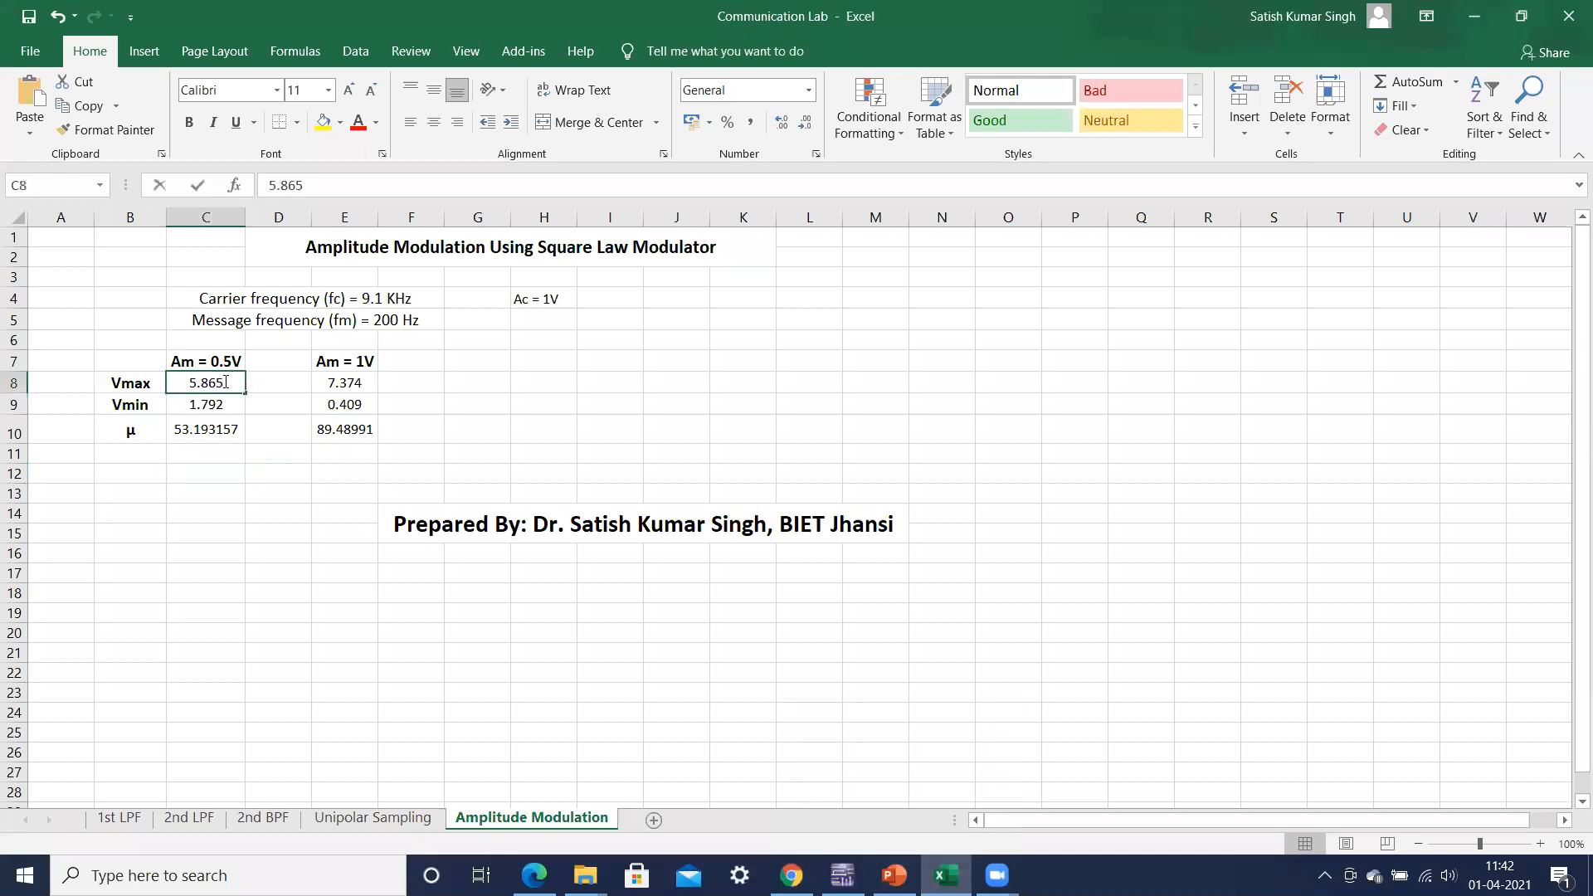
pyautogui.press('BackSpace')
pyautogui.press('BackSpace')
pyautogui.write('88')
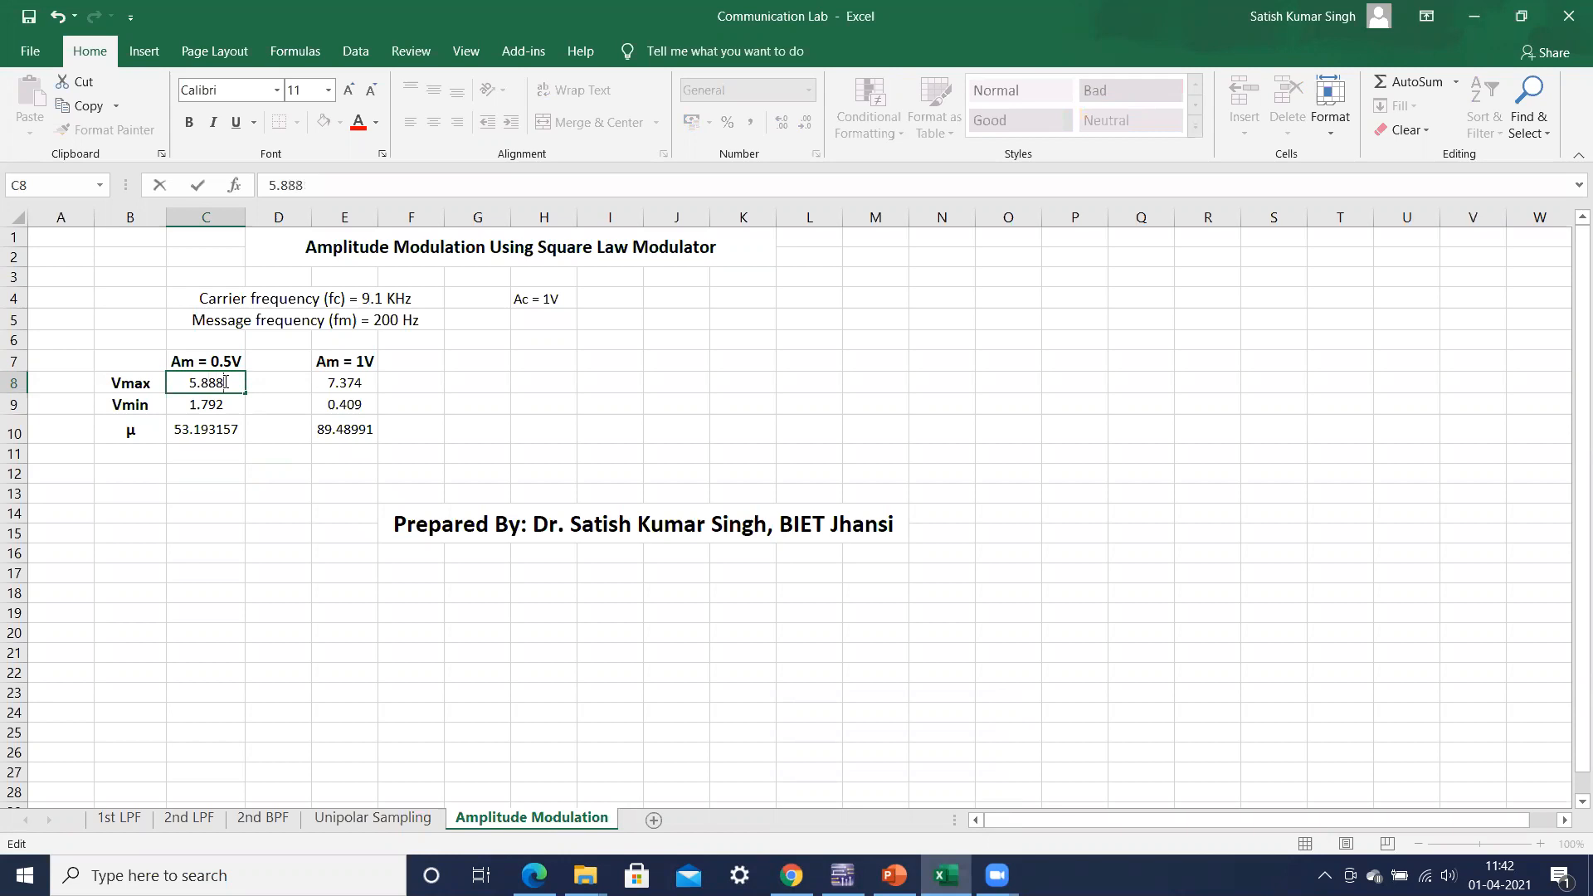
pyautogui.click(217, 528)
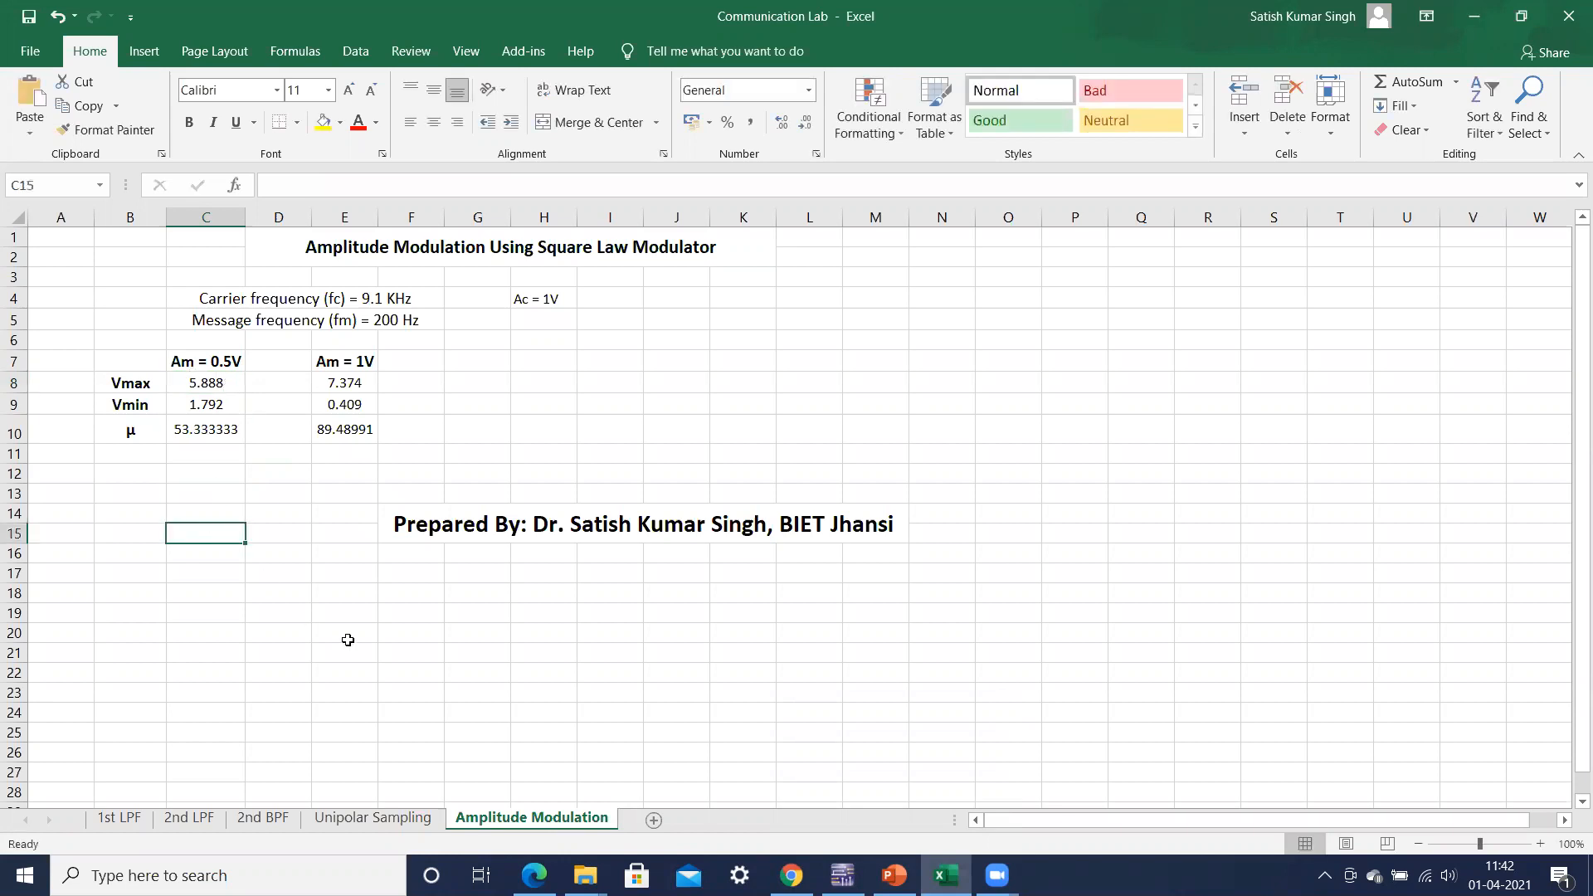
# Step: Return to Multisim and place cursor T2 on the peak at the envelope's narrowest part to measure Vmin
pyautogui.click(842, 875)
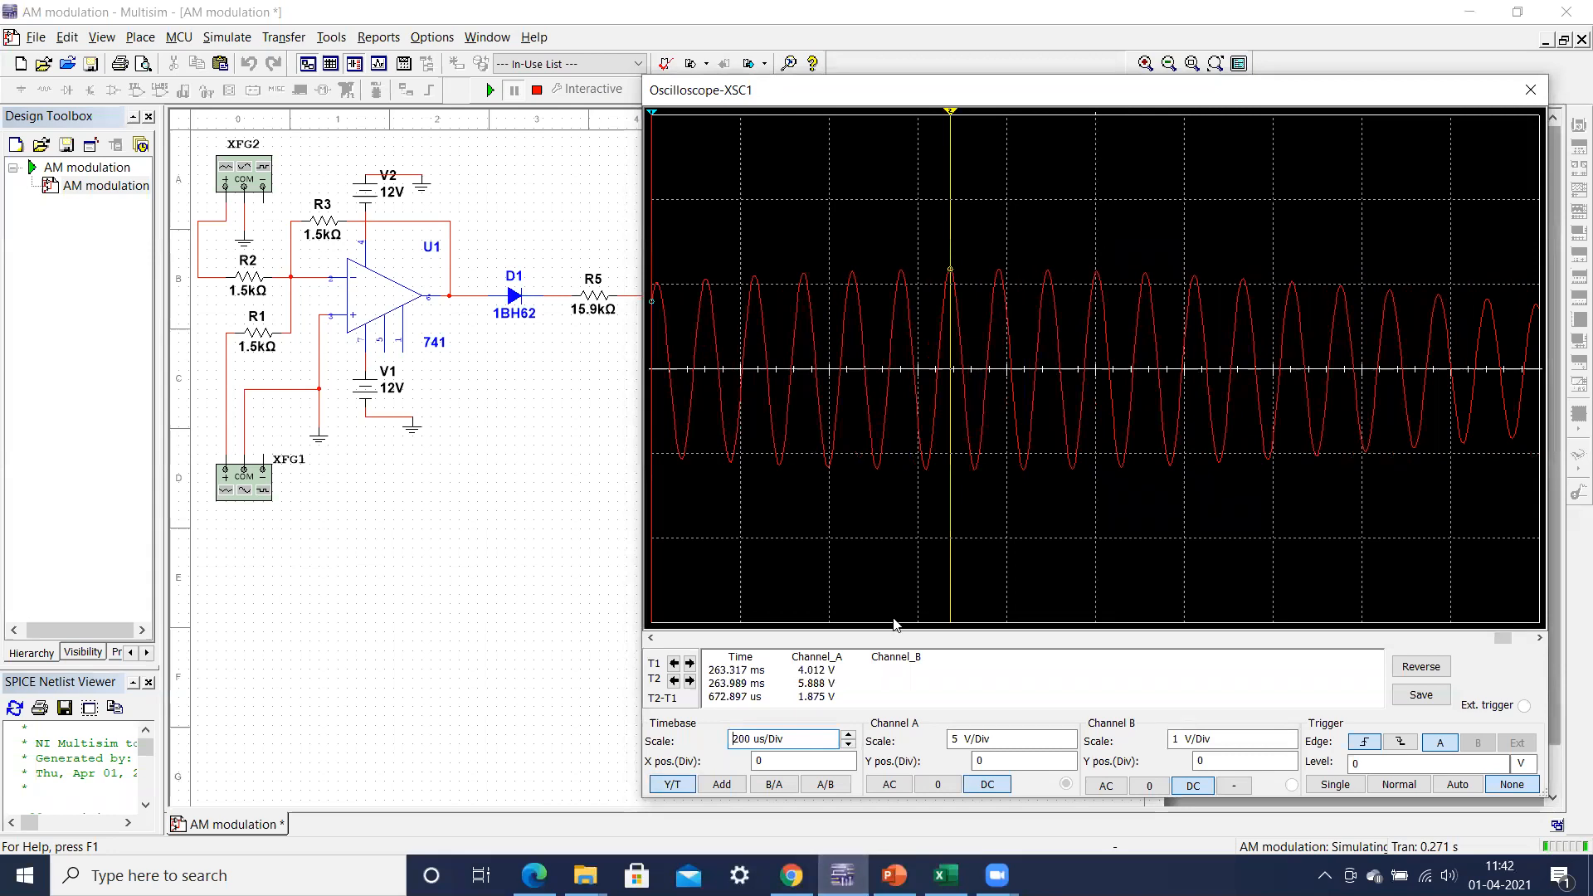
pyautogui.click(653, 639)
pyautogui.click(652, 639)
pyautogui.click(653, 639)
pyautogui.click(652, 639)
pyautogui.click(652, 639)
pyautogui.click(653, 639)
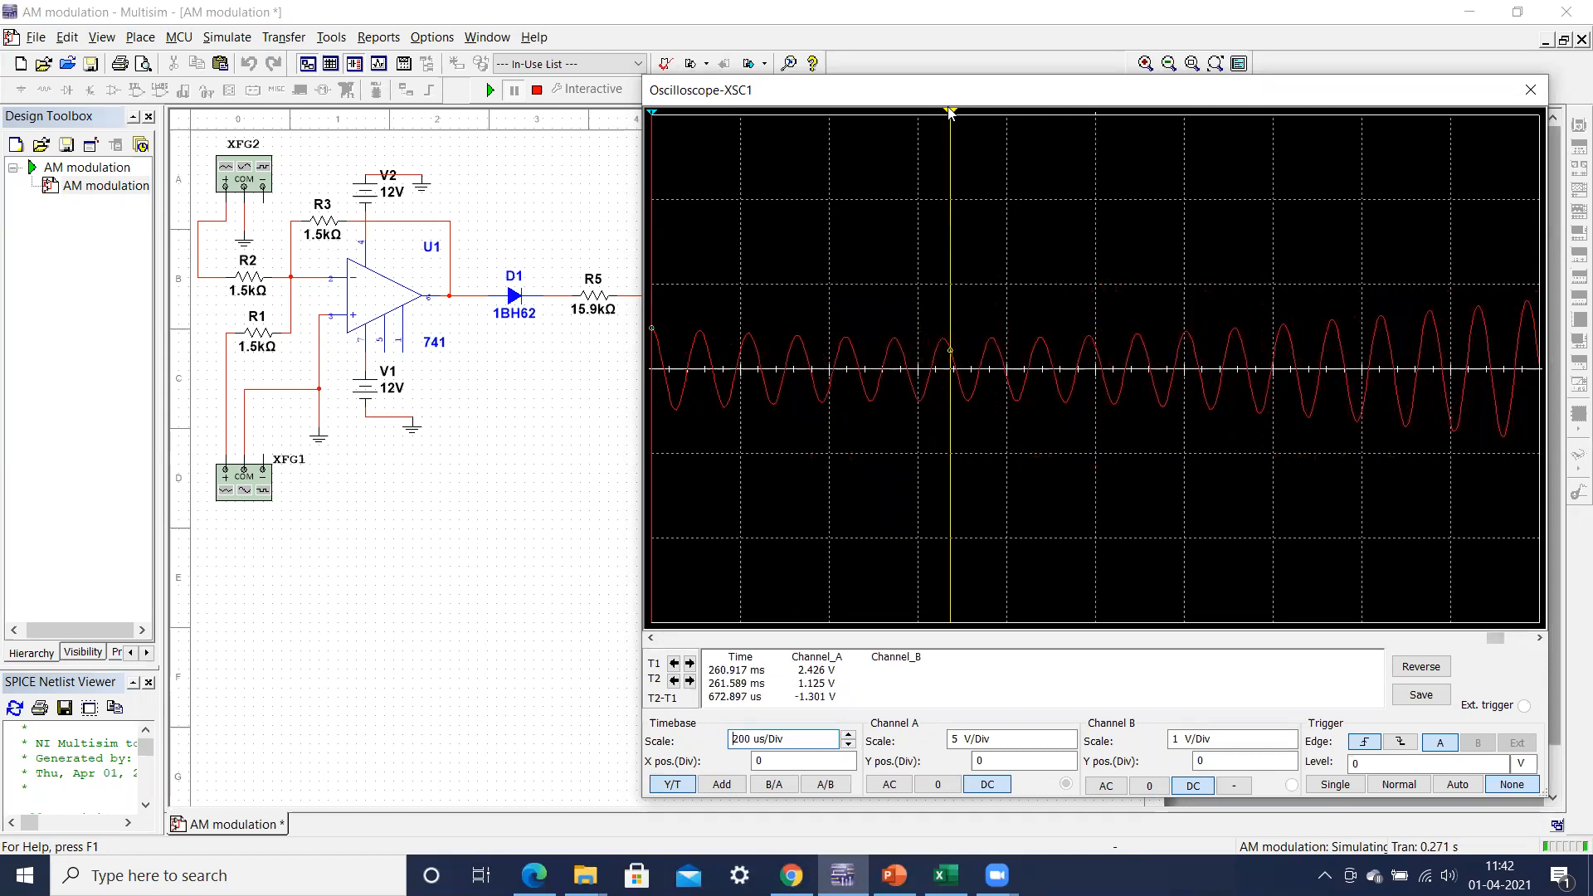
pyautogui.moveTo(950, 110); pyautogui.dragTo(945, 68)
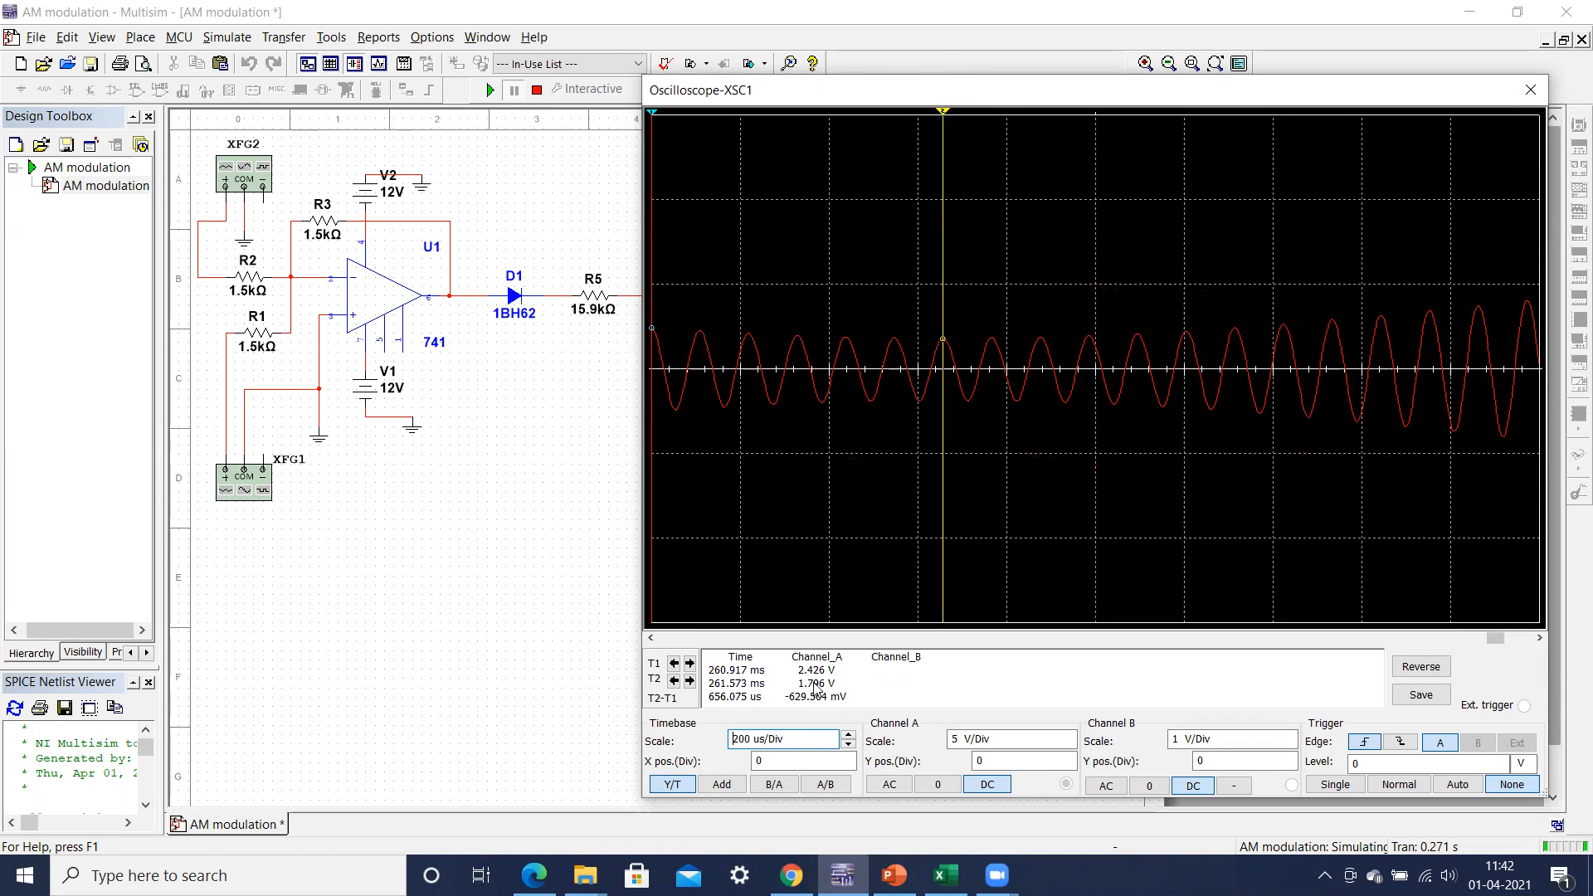
# Step: Switch to Excel and set Vmin for Am = 0.5V to 1.796 in cell C9
pyautogui.click(947, 876)
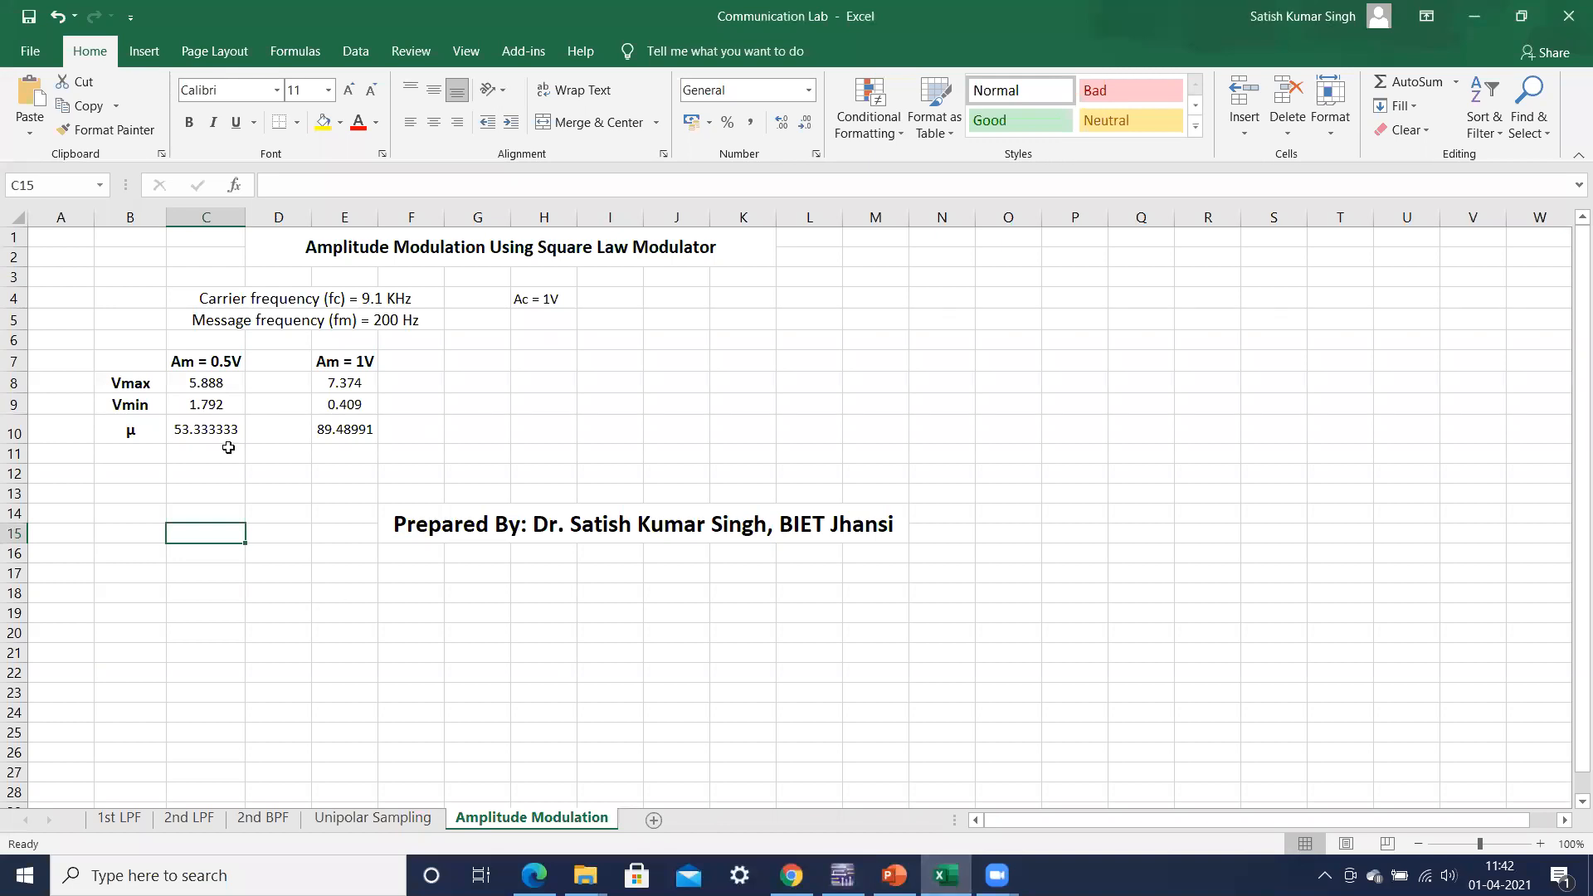
pyautogui.doubleClick(233, 408)
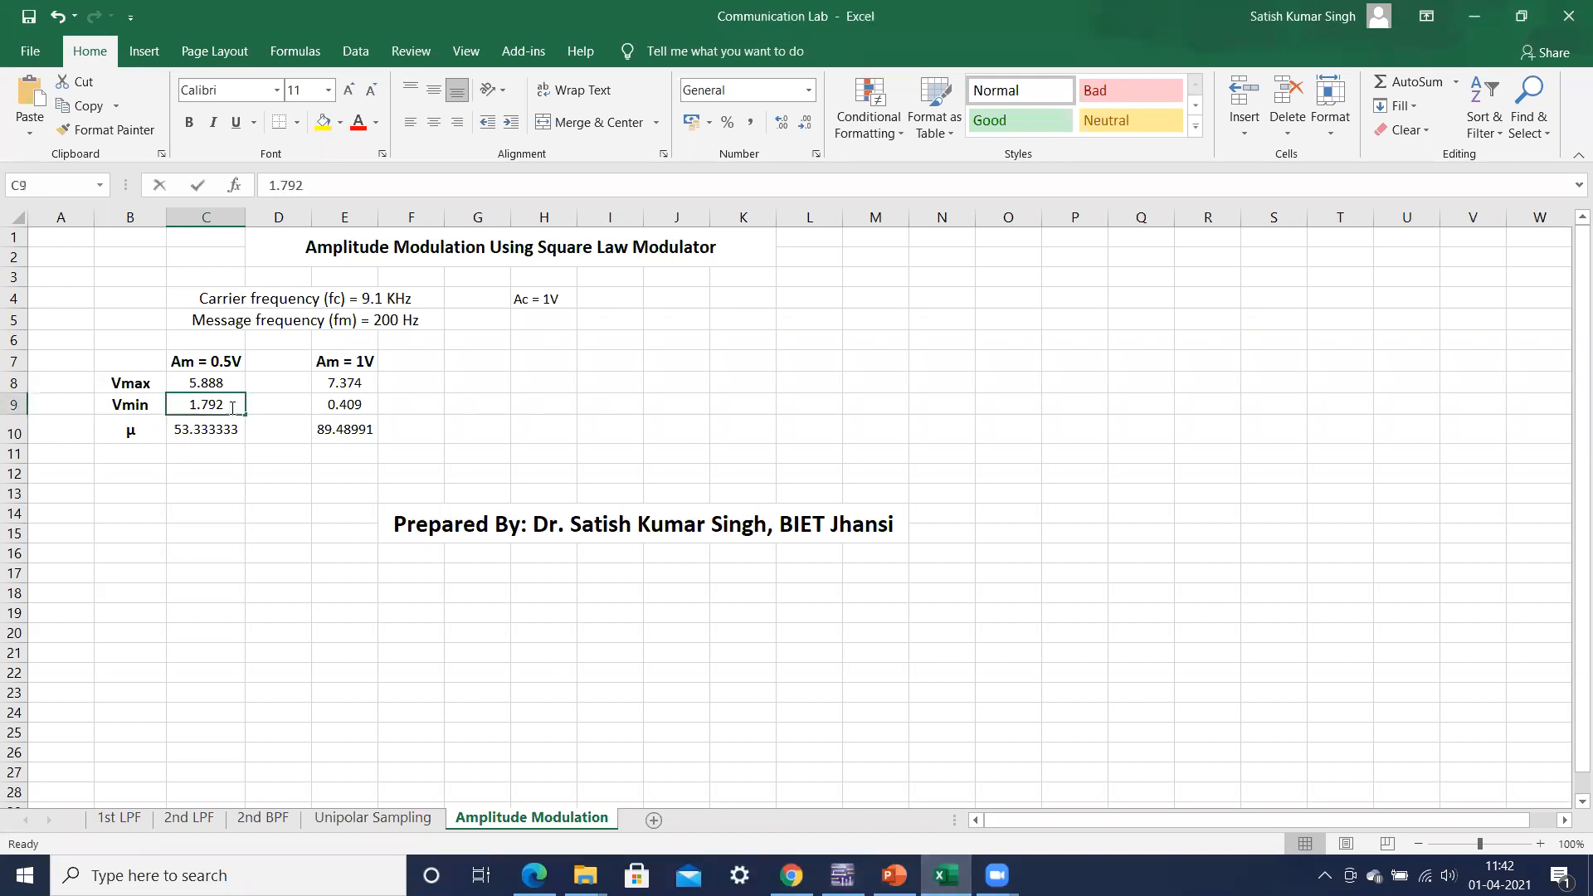
pyautogui.press('BackSpace')
pyautogui.write('6')
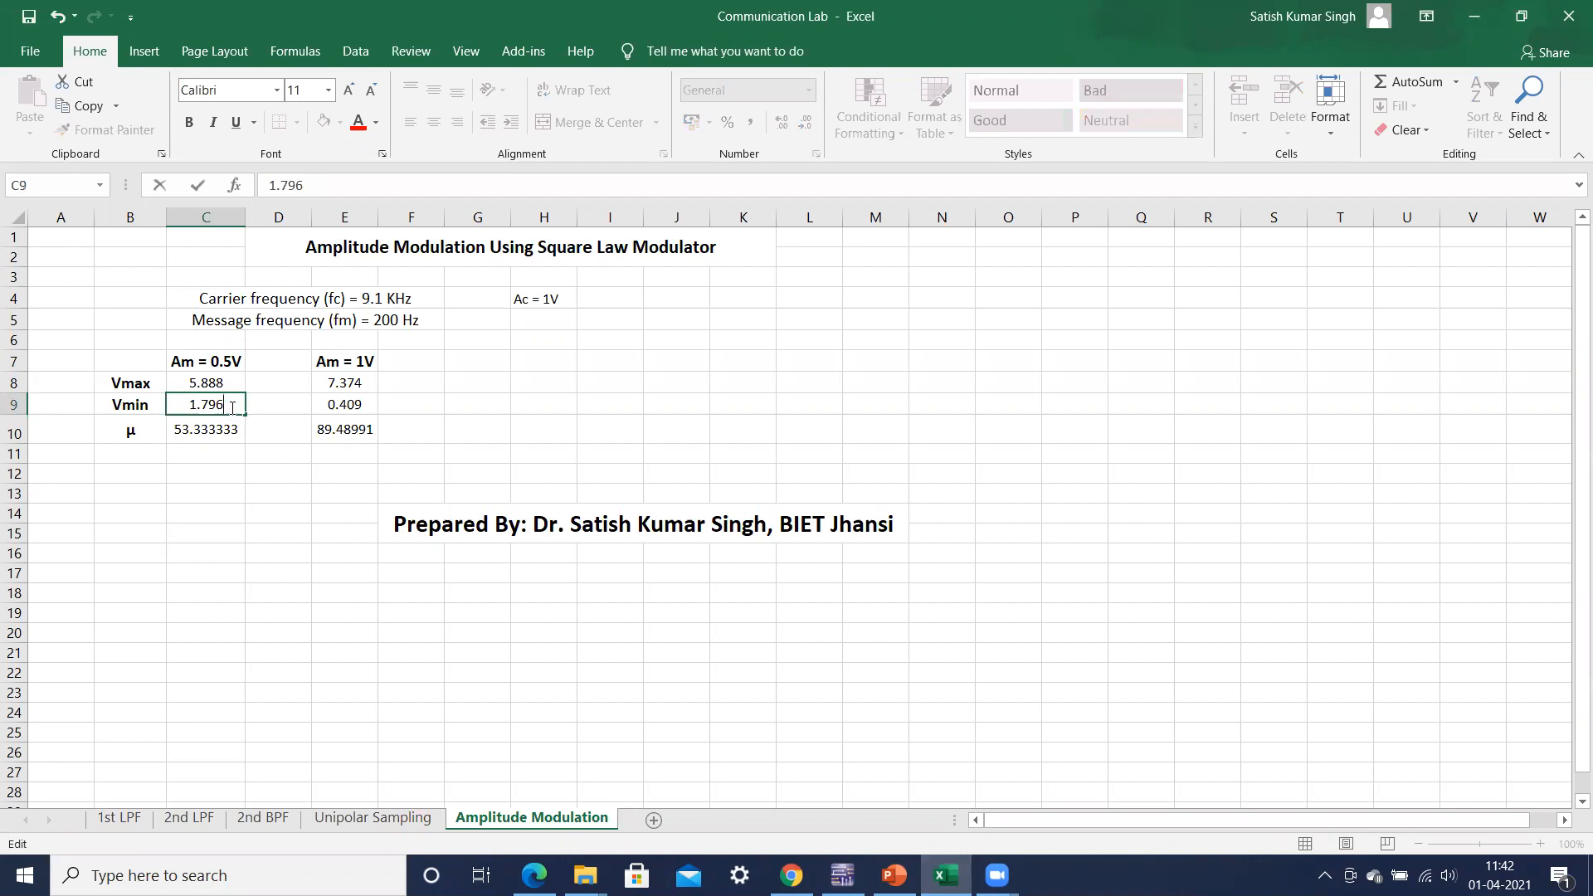
pyautogui.click(229, 519)
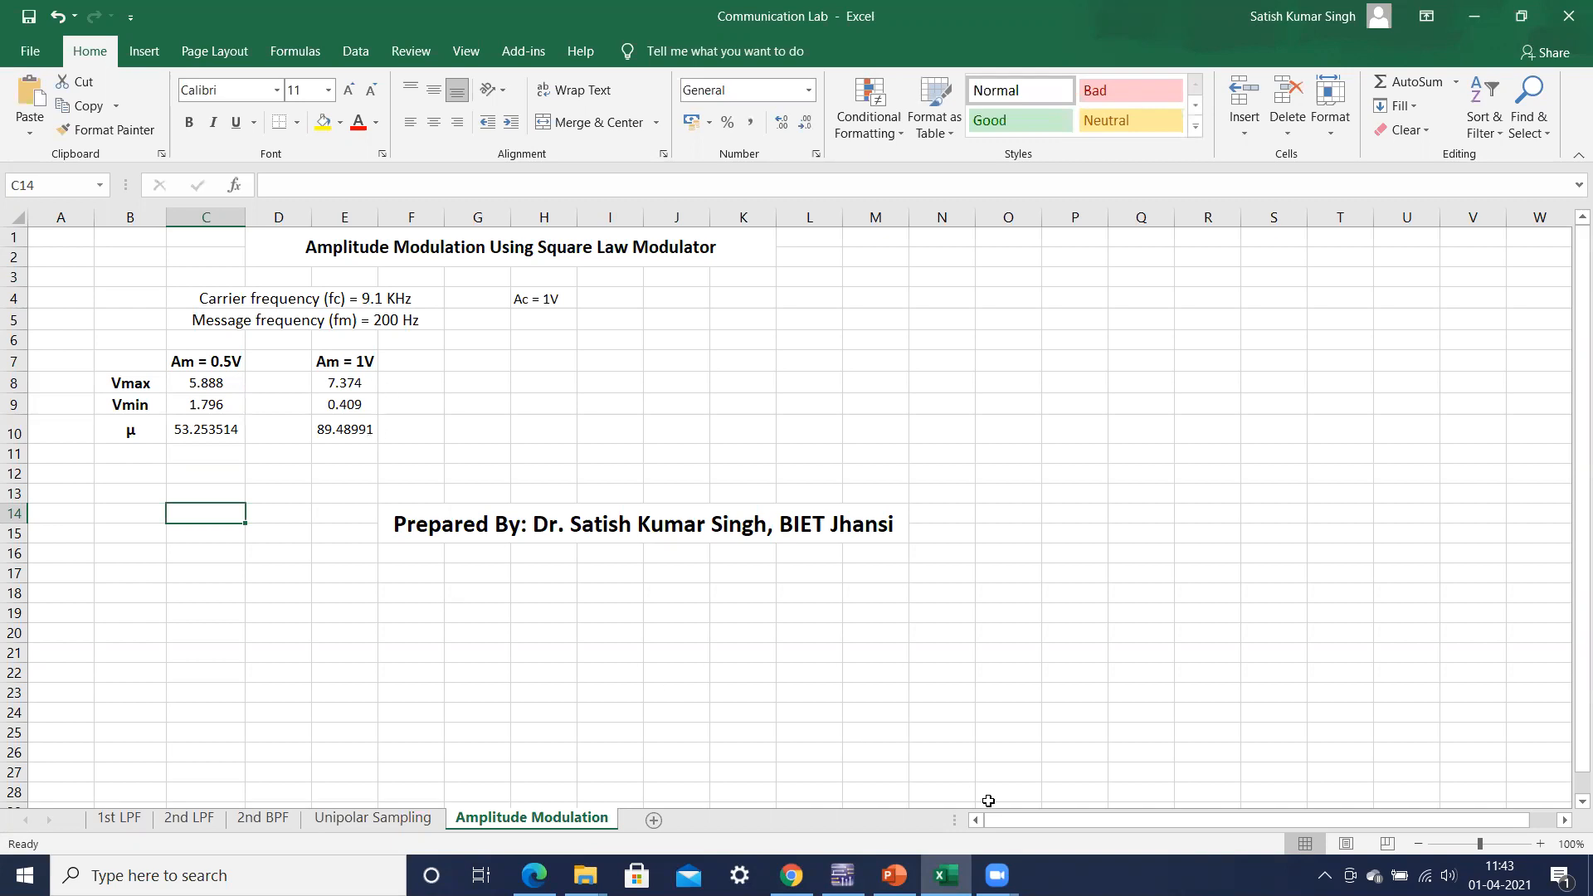
# Step: Return to Multisim, stop the simulation, set function generator XFG2's amplitude to 1 and rerun the simulation
pyautogui.click(843, 876)
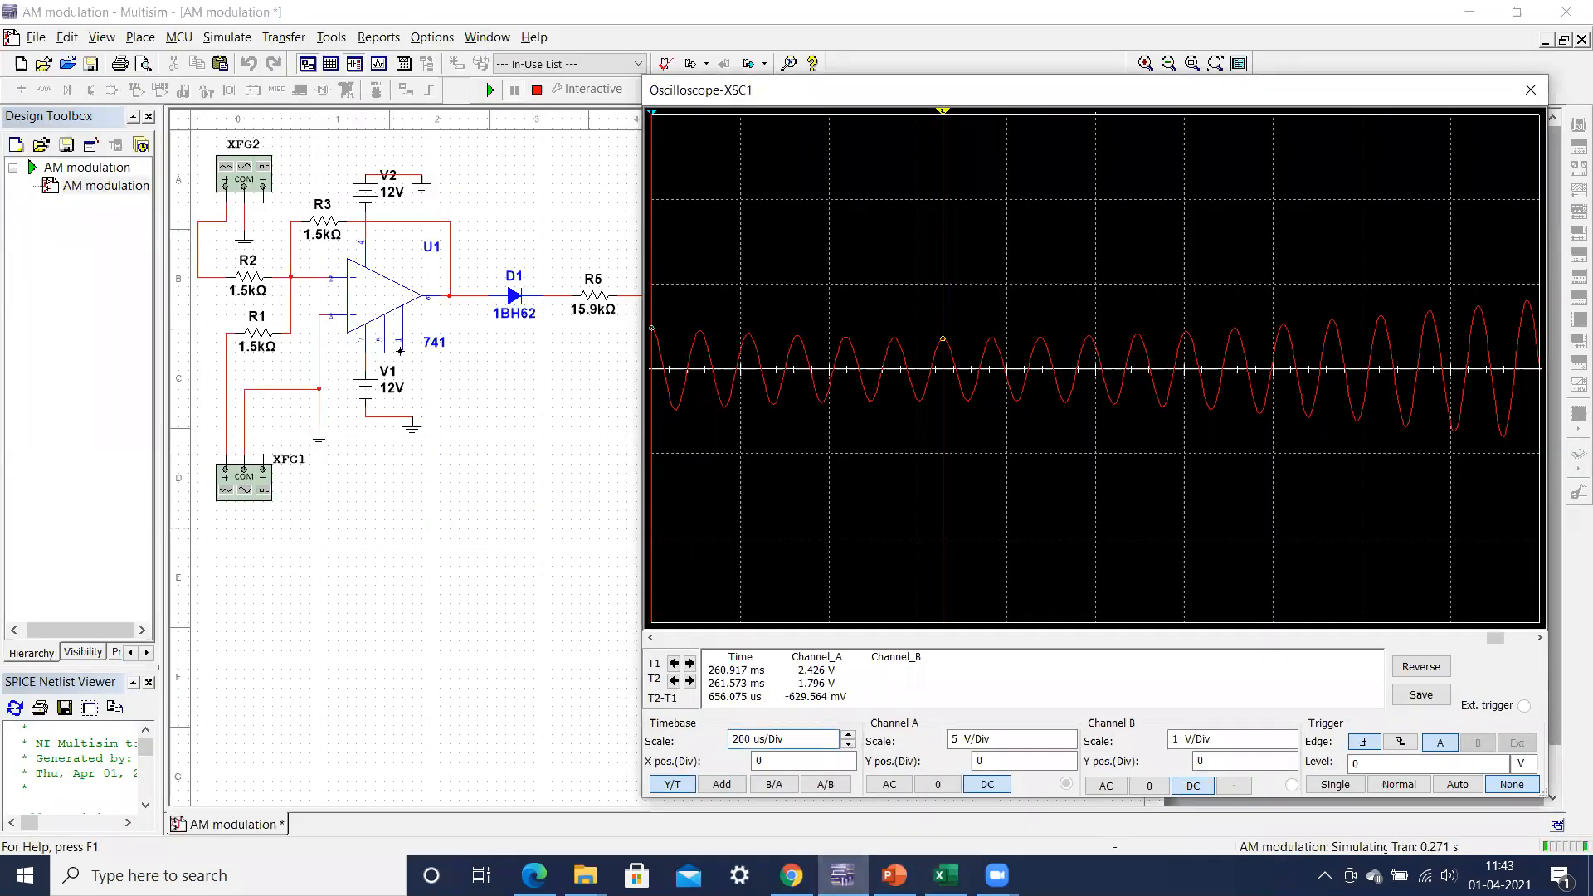
pyautogui.click(537, 89)
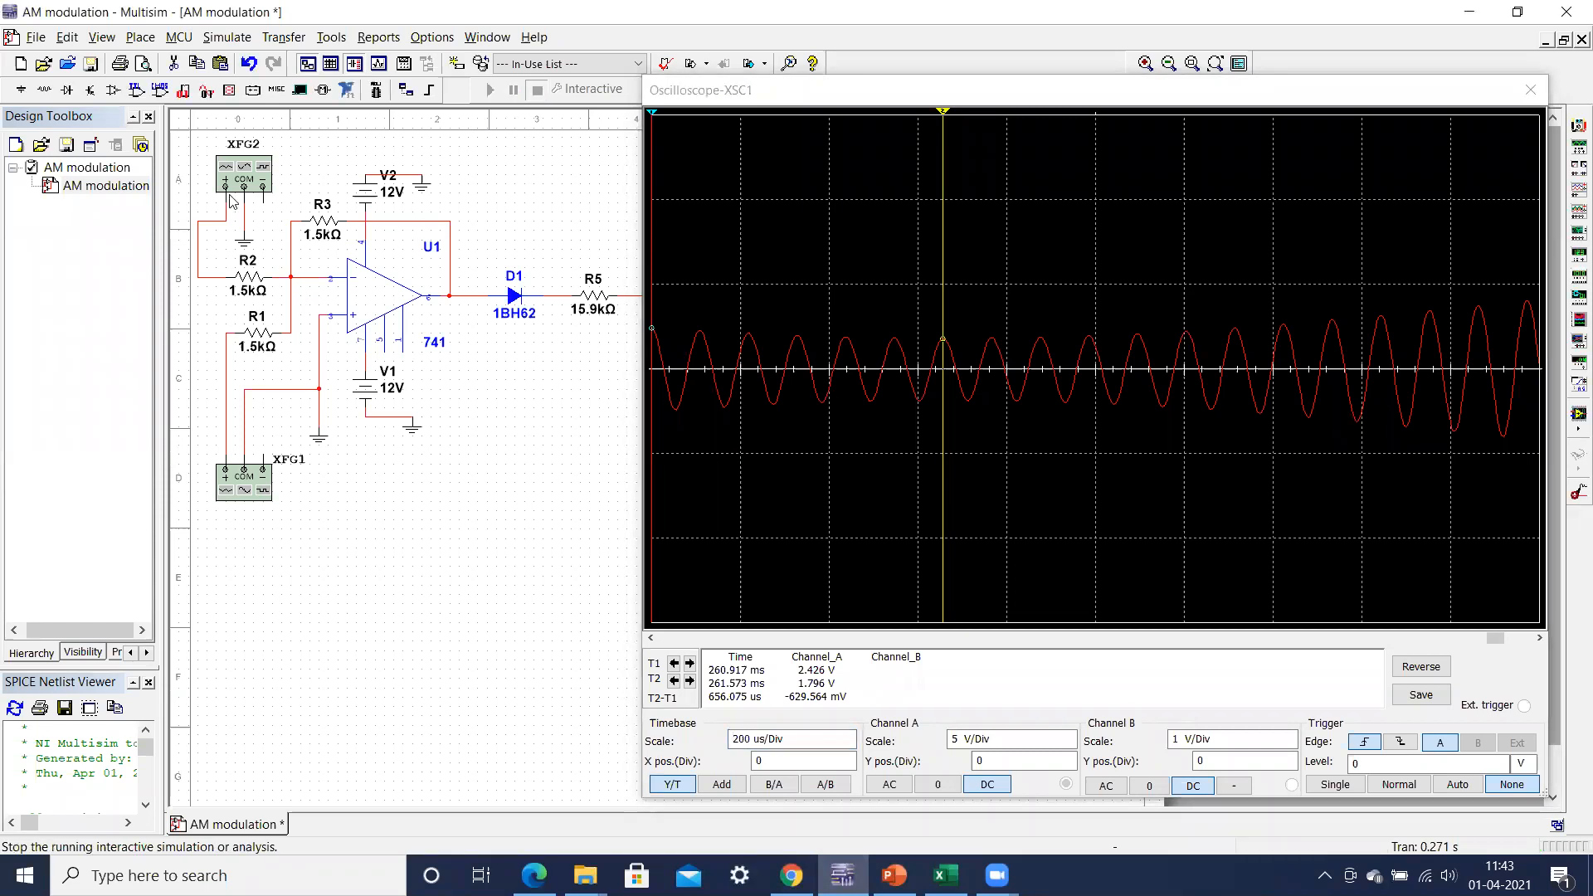
pyautogui.doubleClick(249, 178)
pyautogui.click(498, 592)
pyautogui.write('1')
pyautogui.click(568, 469)
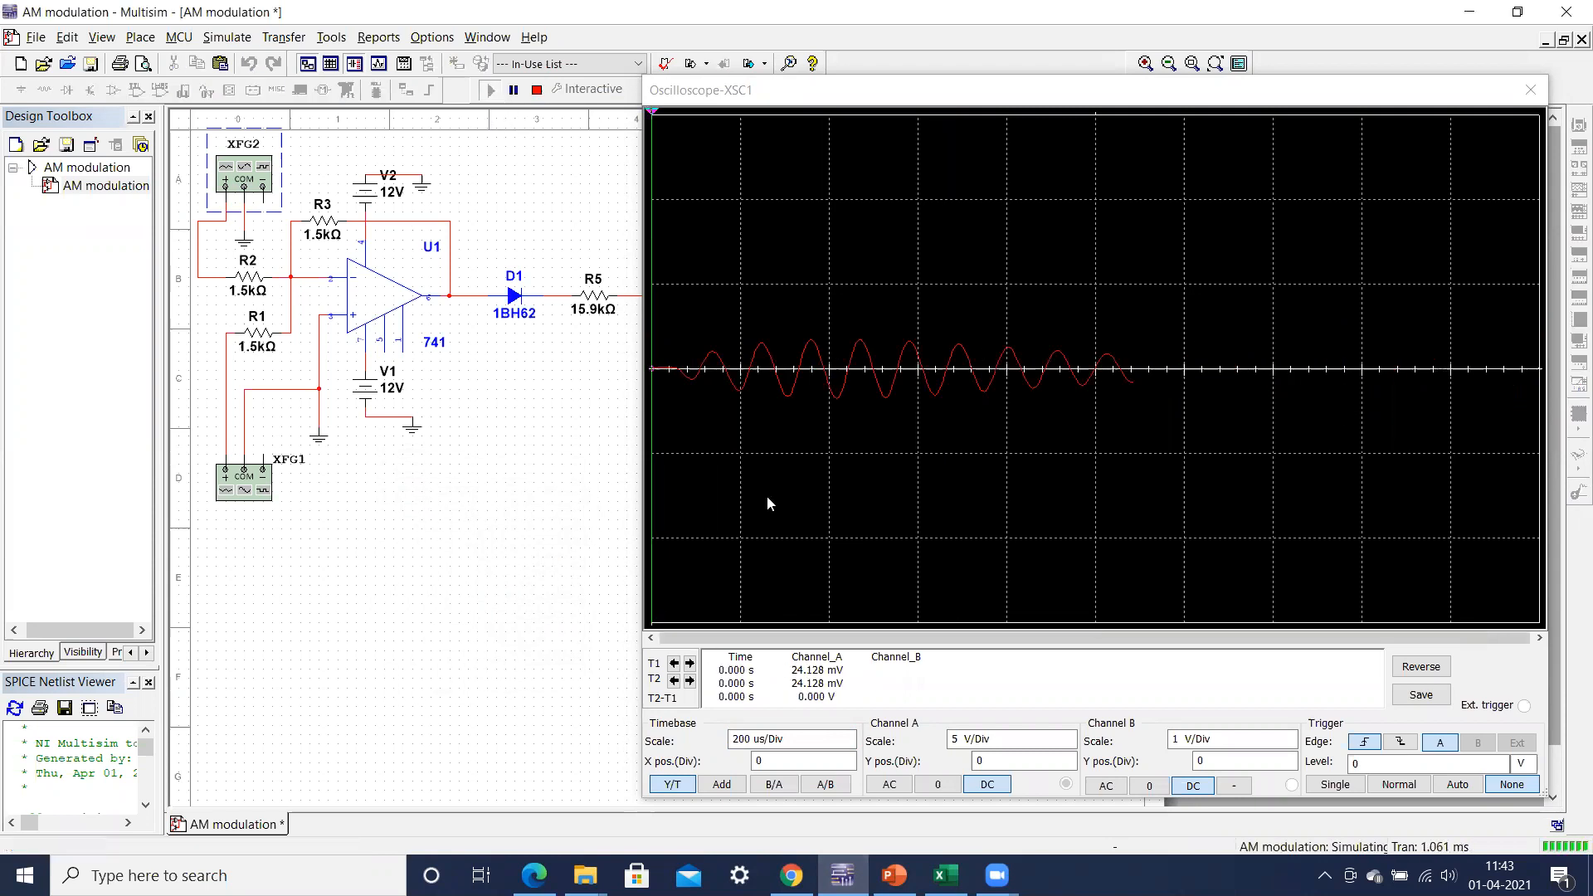
# Step: Set oscilloscope XSC1's timebase to 1 ms/Div and check the Am = 1V column in Excel before returning to Multisim
pyautogui.click(848, 736)
pyautogui.click(848, 736)
pyautogui.click(848, 737)
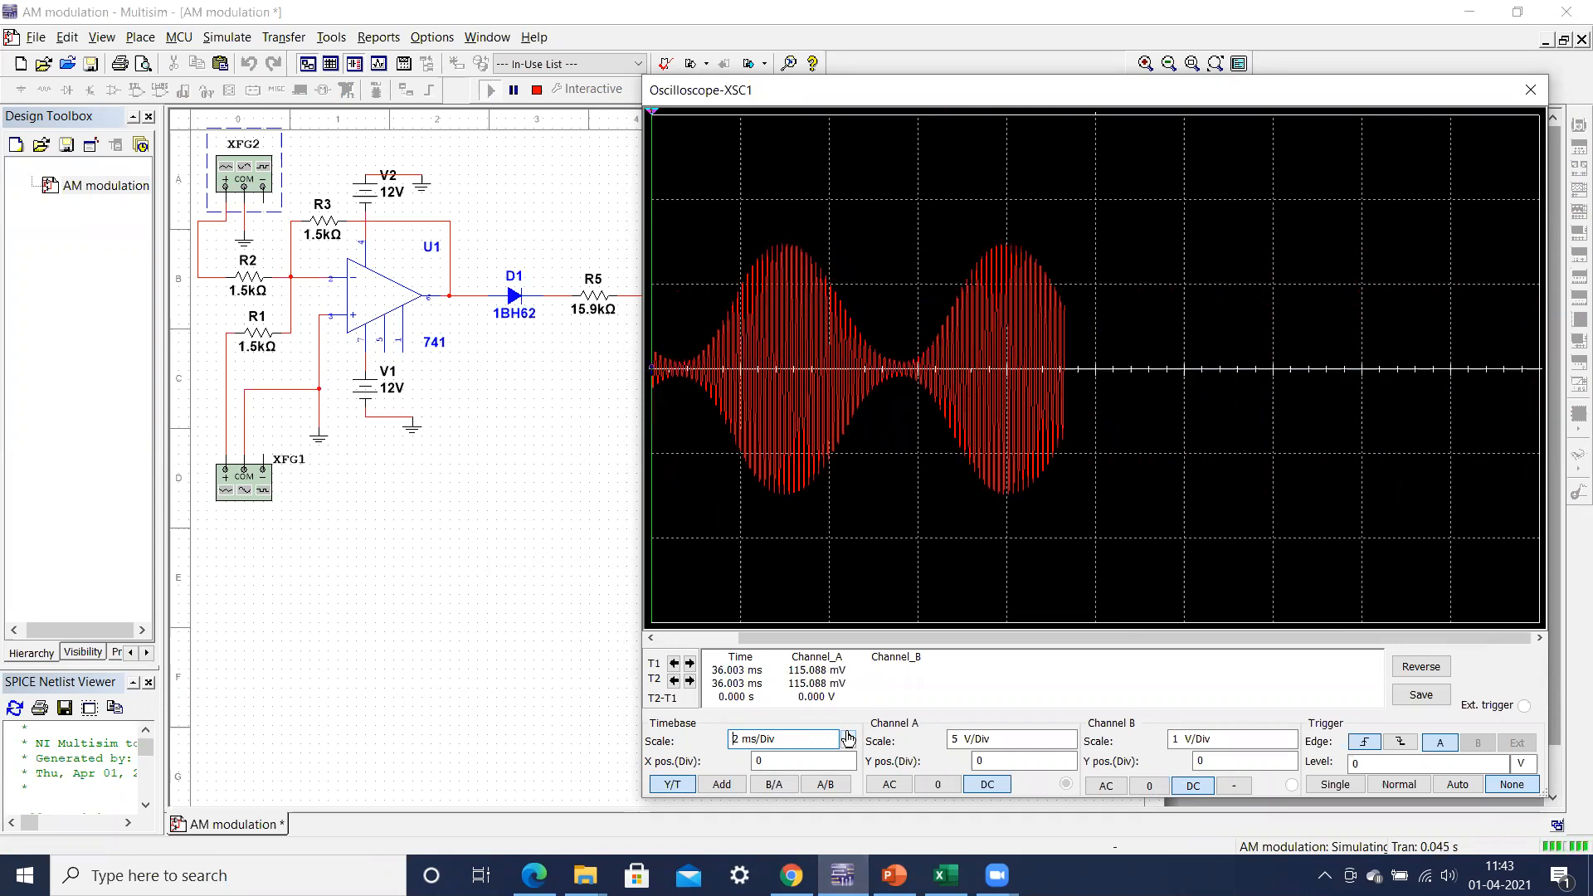
pyautogui.click(848, 747)
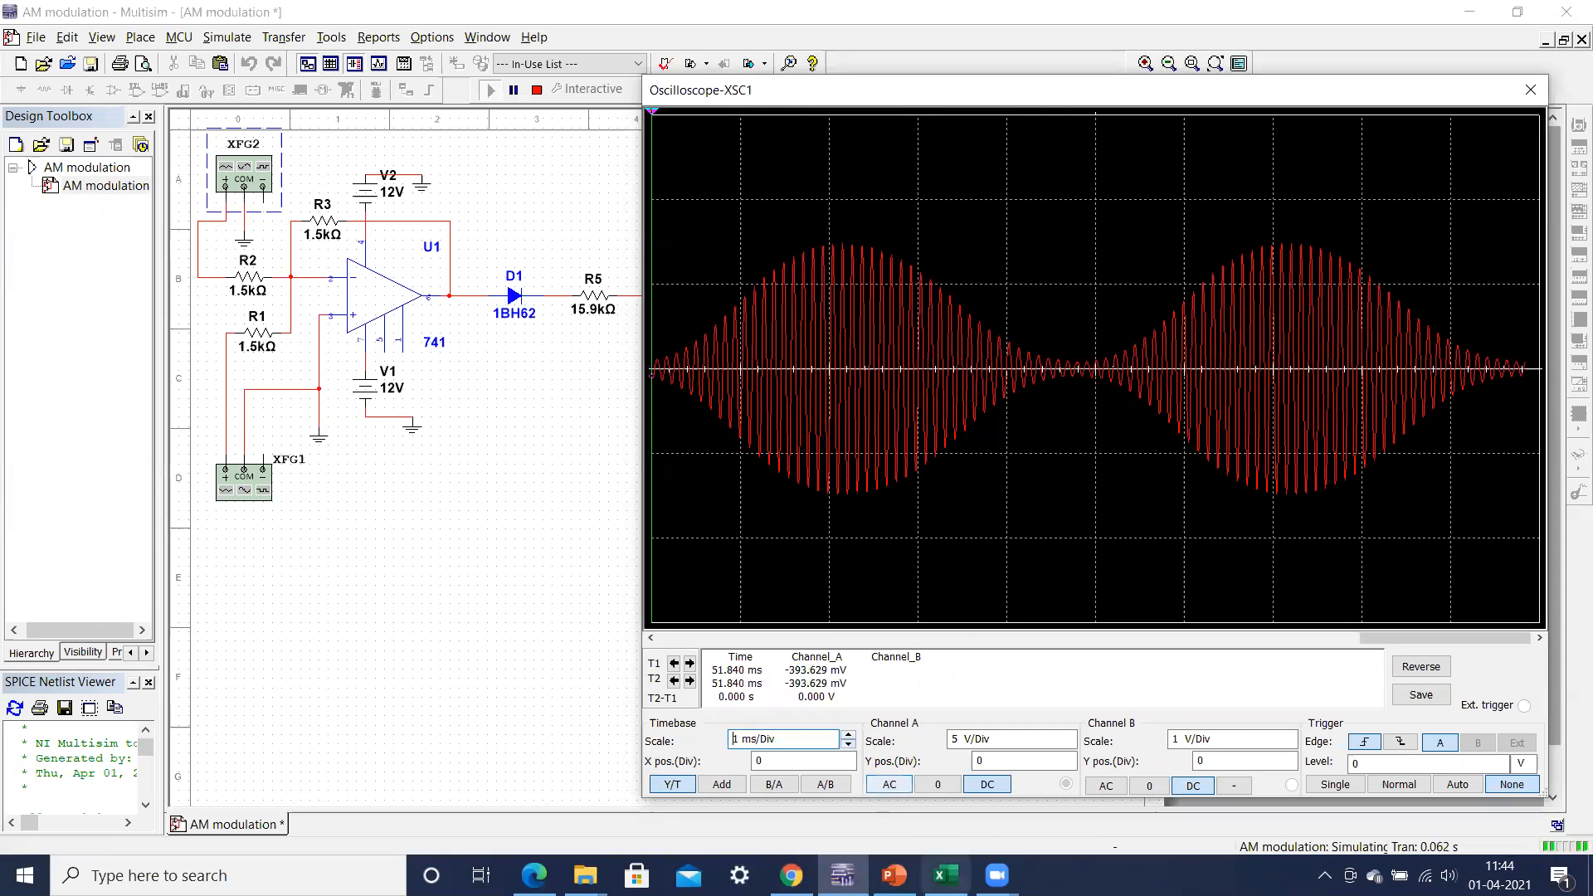
pyautogui.click(945, 875)
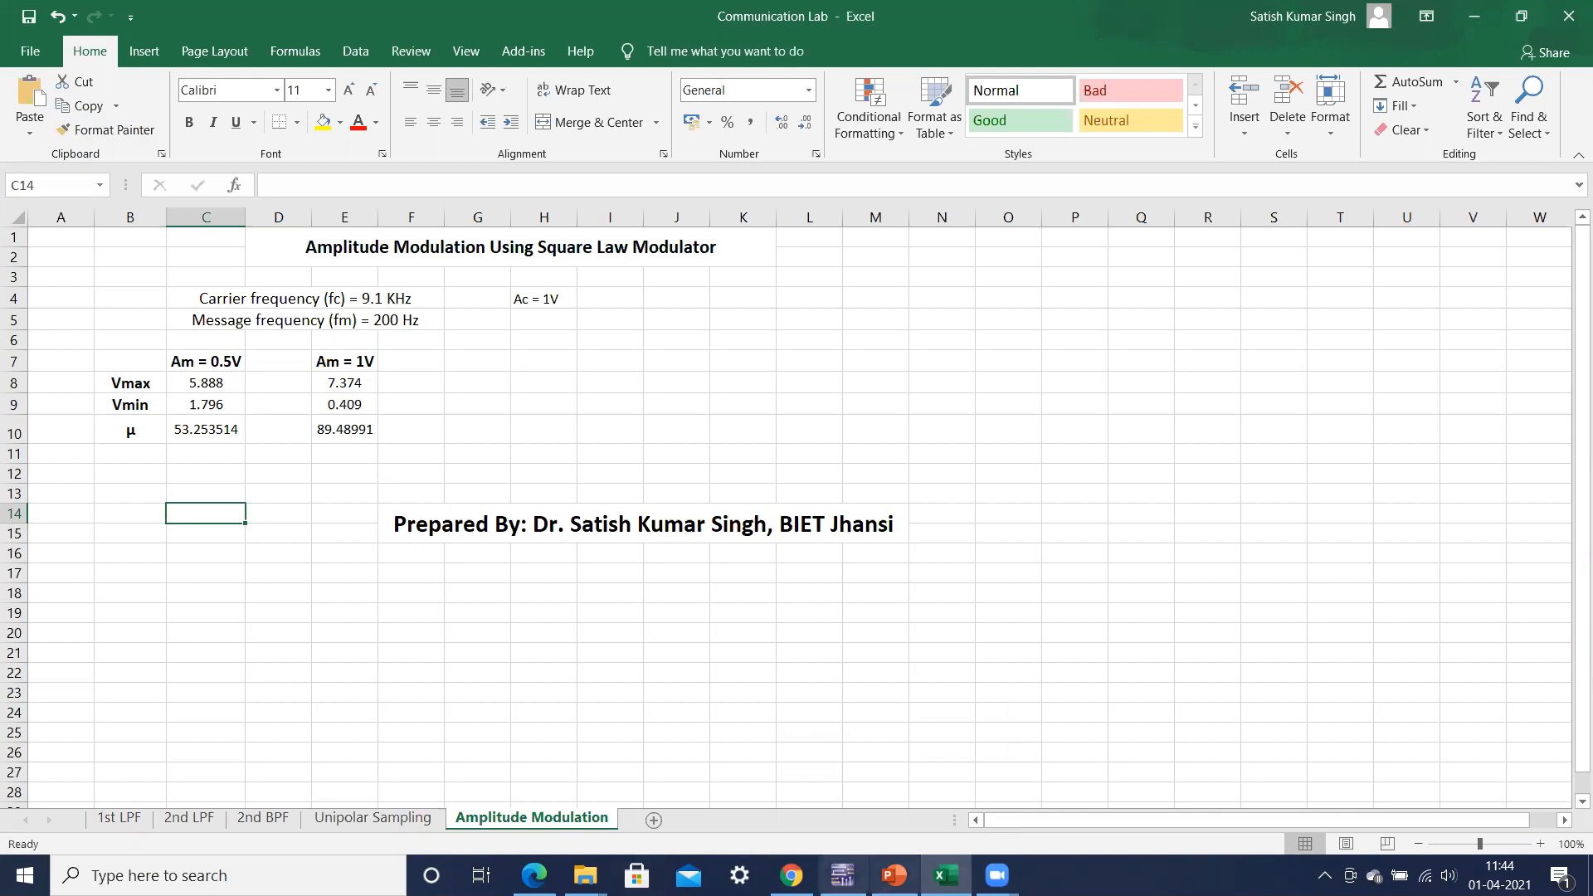
pyautogui.click(842, 875)
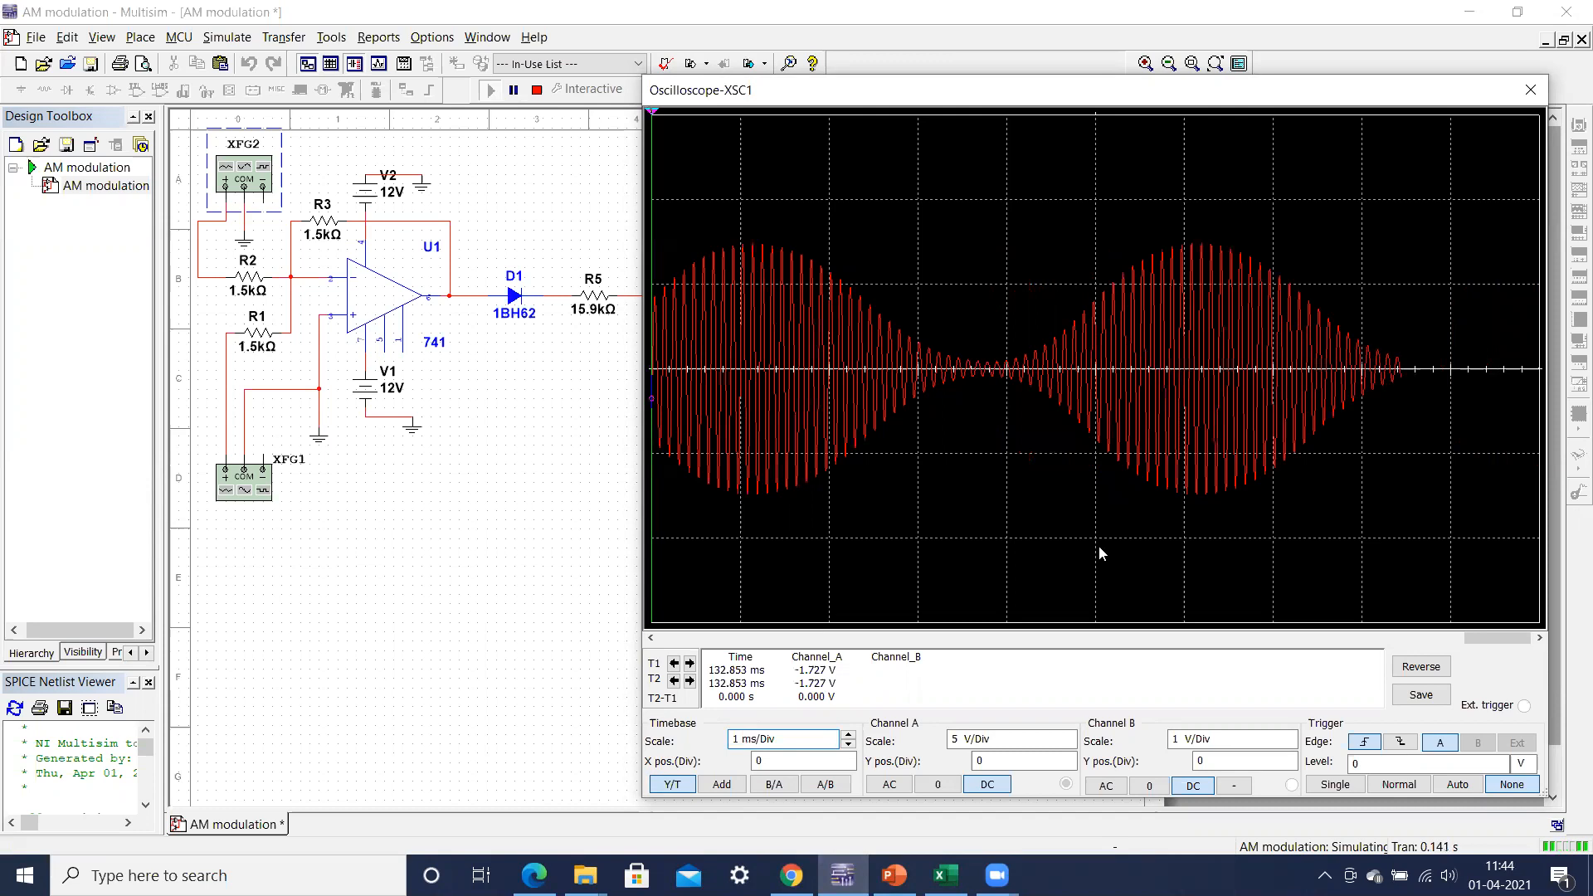
# Step: Move the oscilloscope window aside, stop the simulation, set function generator XFG1's frequency to 20 kHz and rerun it
pyautogui.moveTo(973, 98); pyautogui.dragTo(1014, 101)
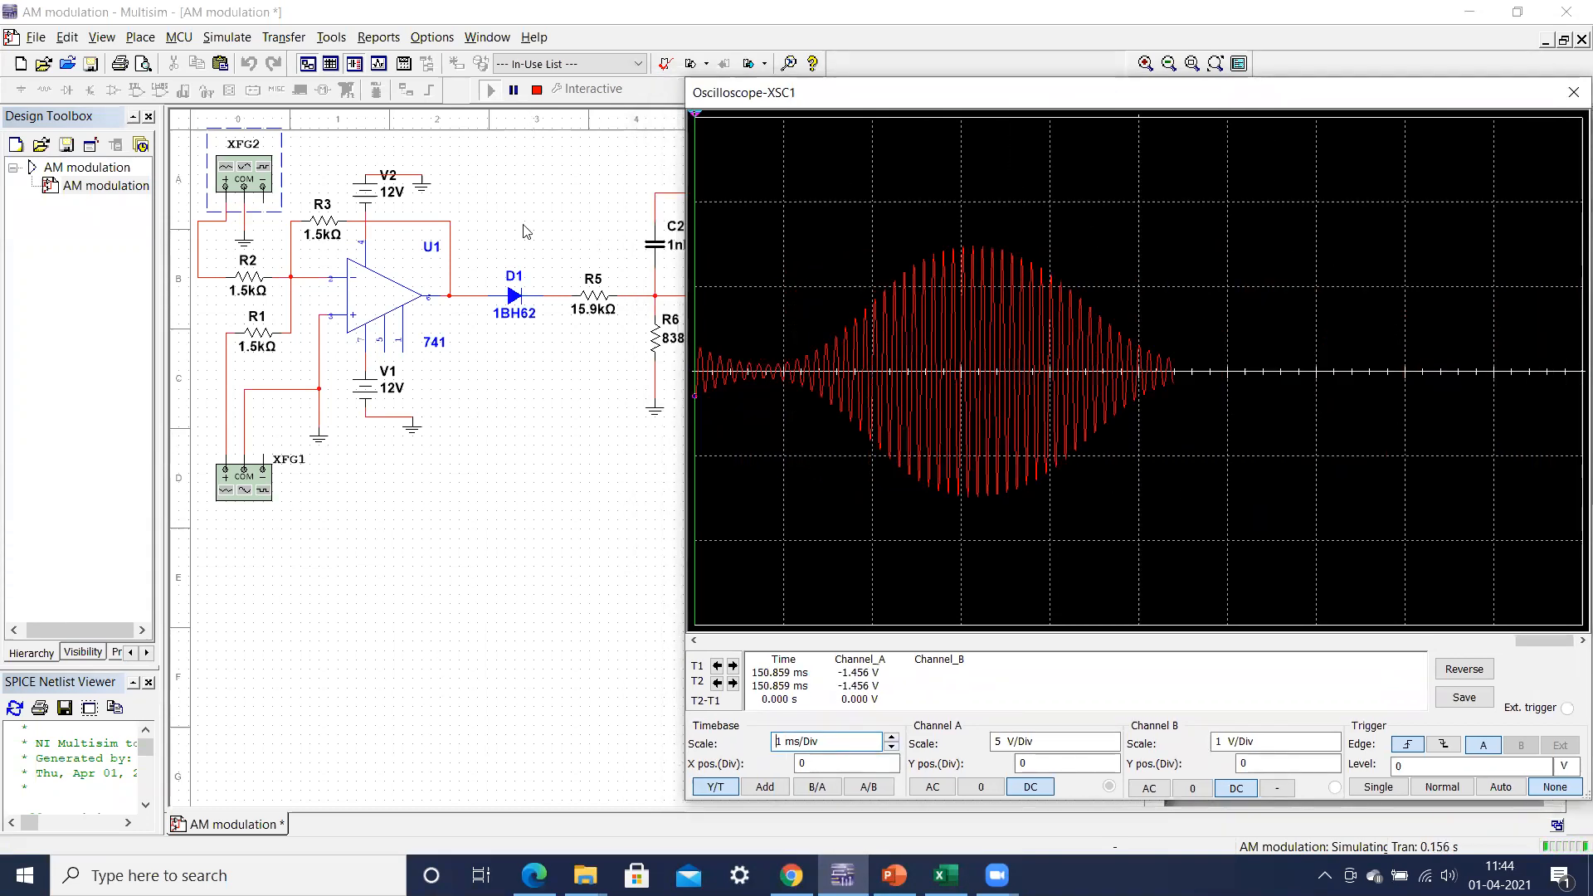
pyautogui.click(537, 92)
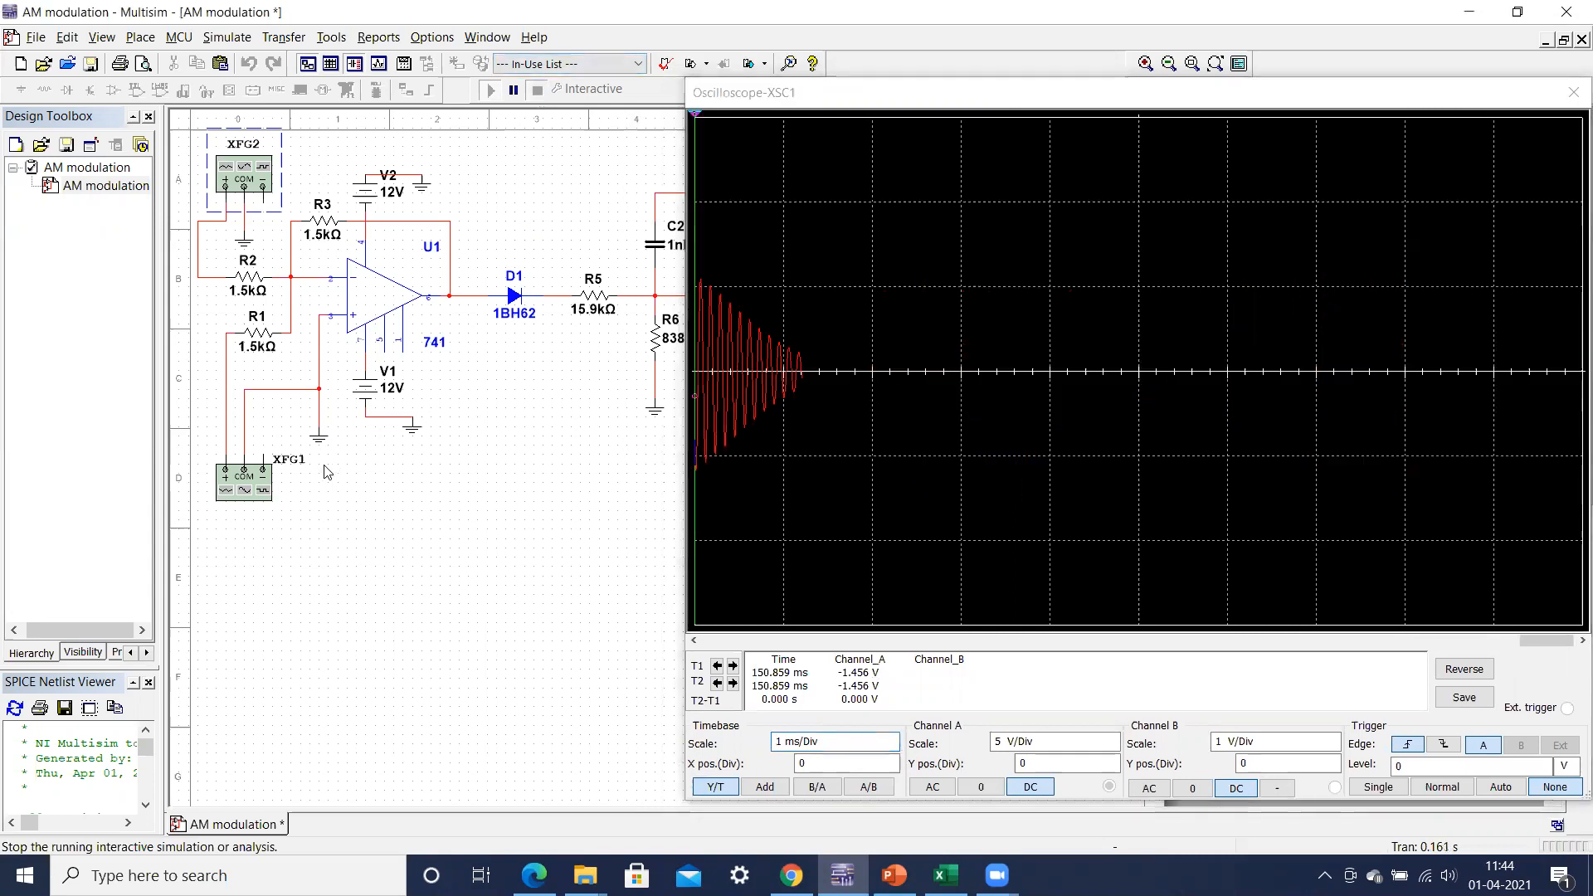
pyautogui.doubleClick(259, 478)
pyautogui.click(473, 564)
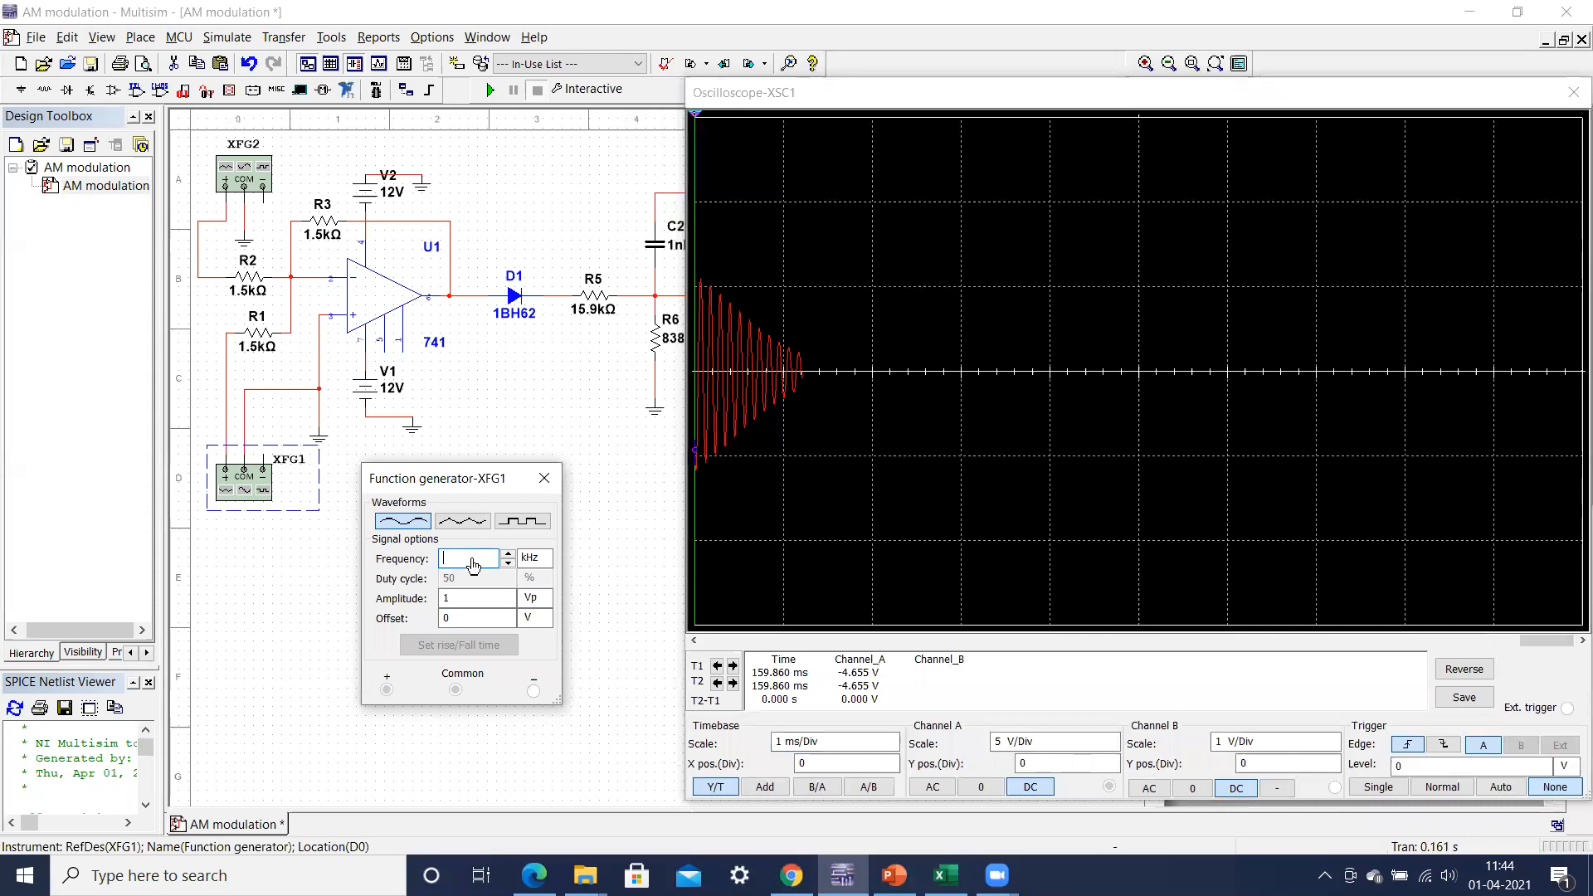
pyautogui.write('20')
pyautogui.click(440, 743)
pyautogui.click(490, 89)
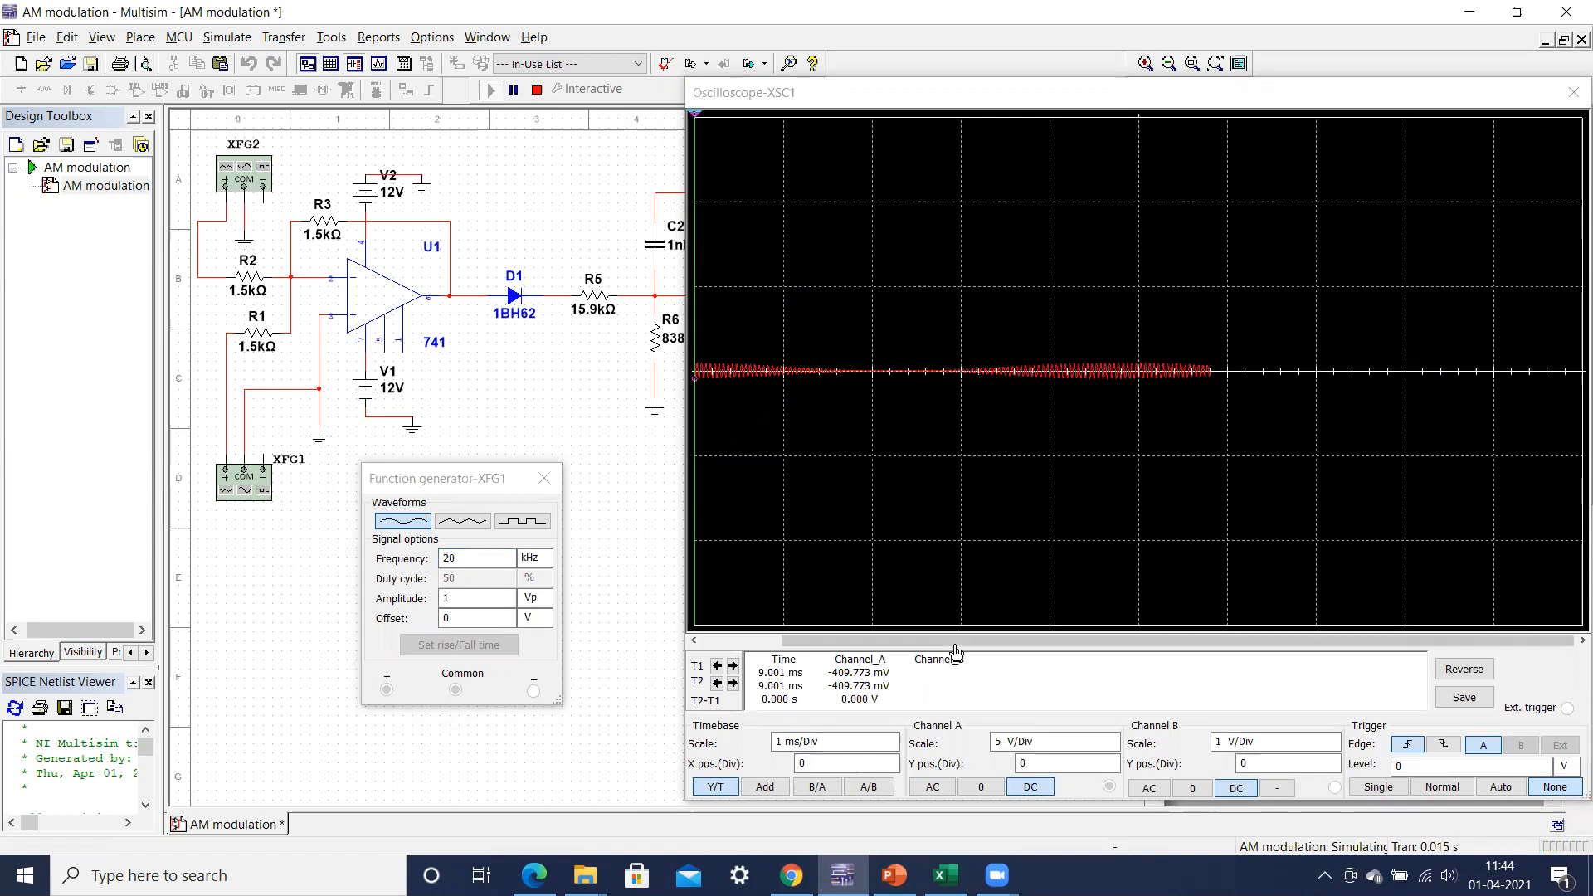
# Step: Set the Channel A scale of oscilloscope XSC1 to 200 mV/Div
pyautogui.click(1113, 748)
pyautogui.click(1113, 748)
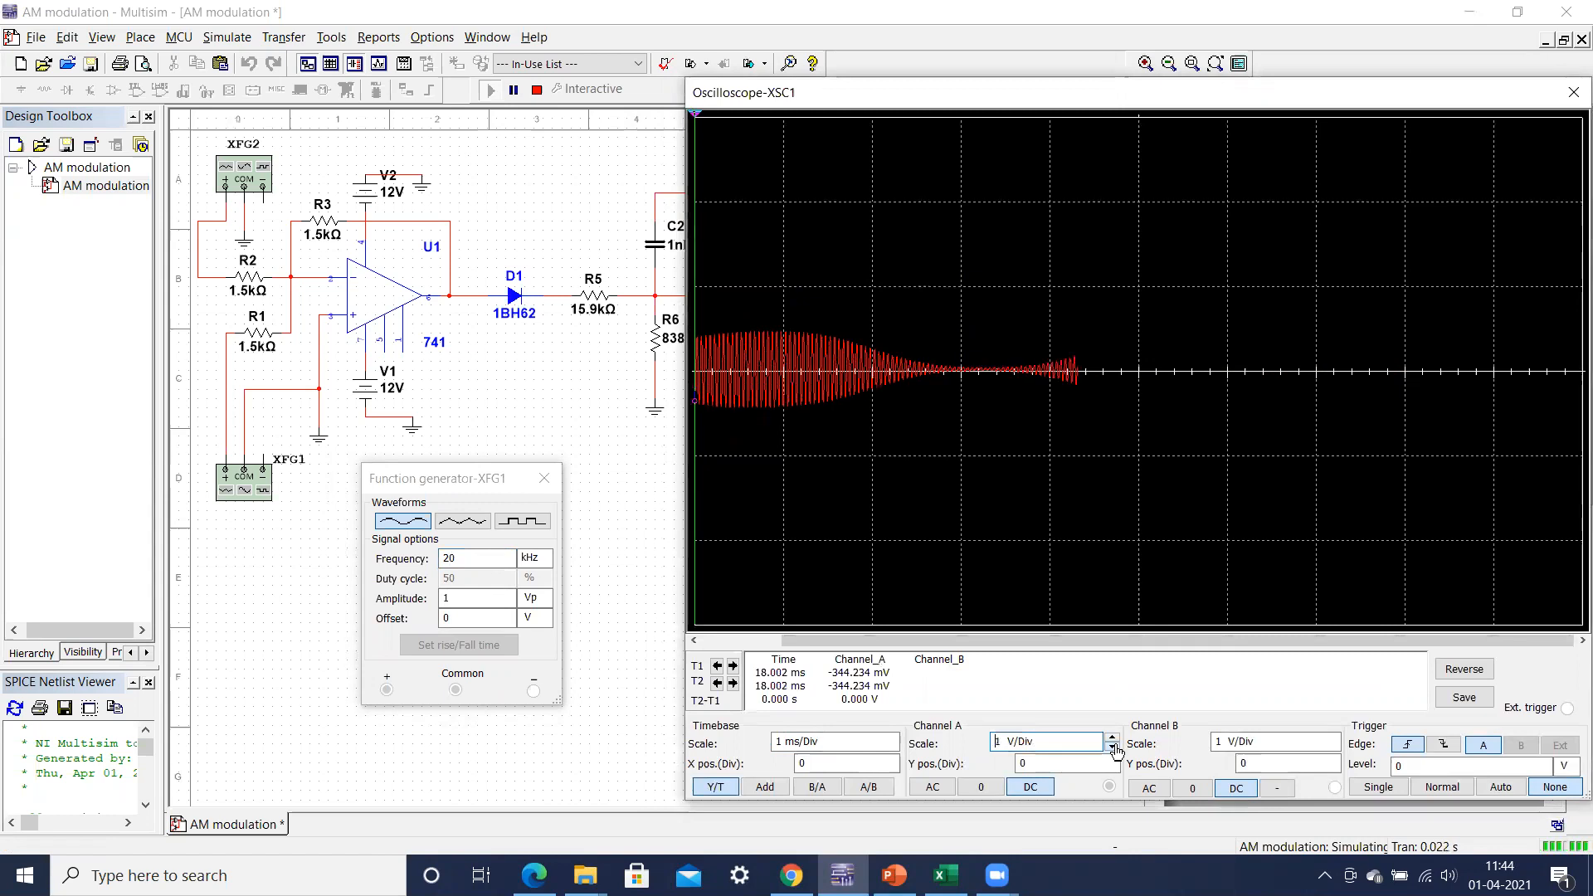
pyautogui.click(1113, 748)
pyautogui.click(1113, 748)
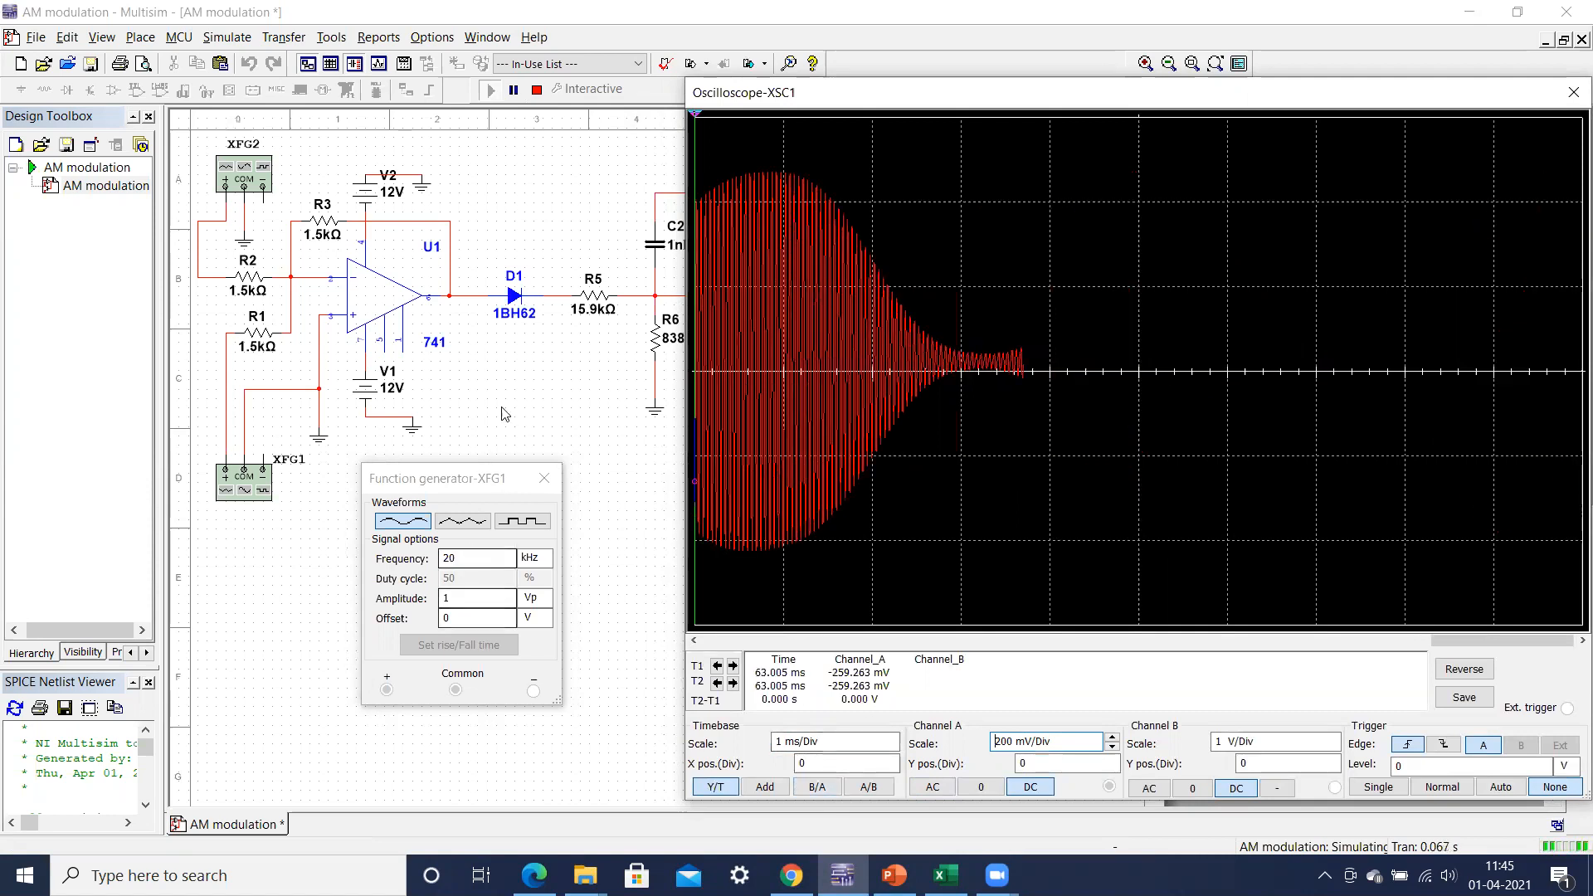
# Step: Stop the simulation, set function generator XFG1's frequency to 40 kHz and rerun it
pyautogui.click(537, 89)
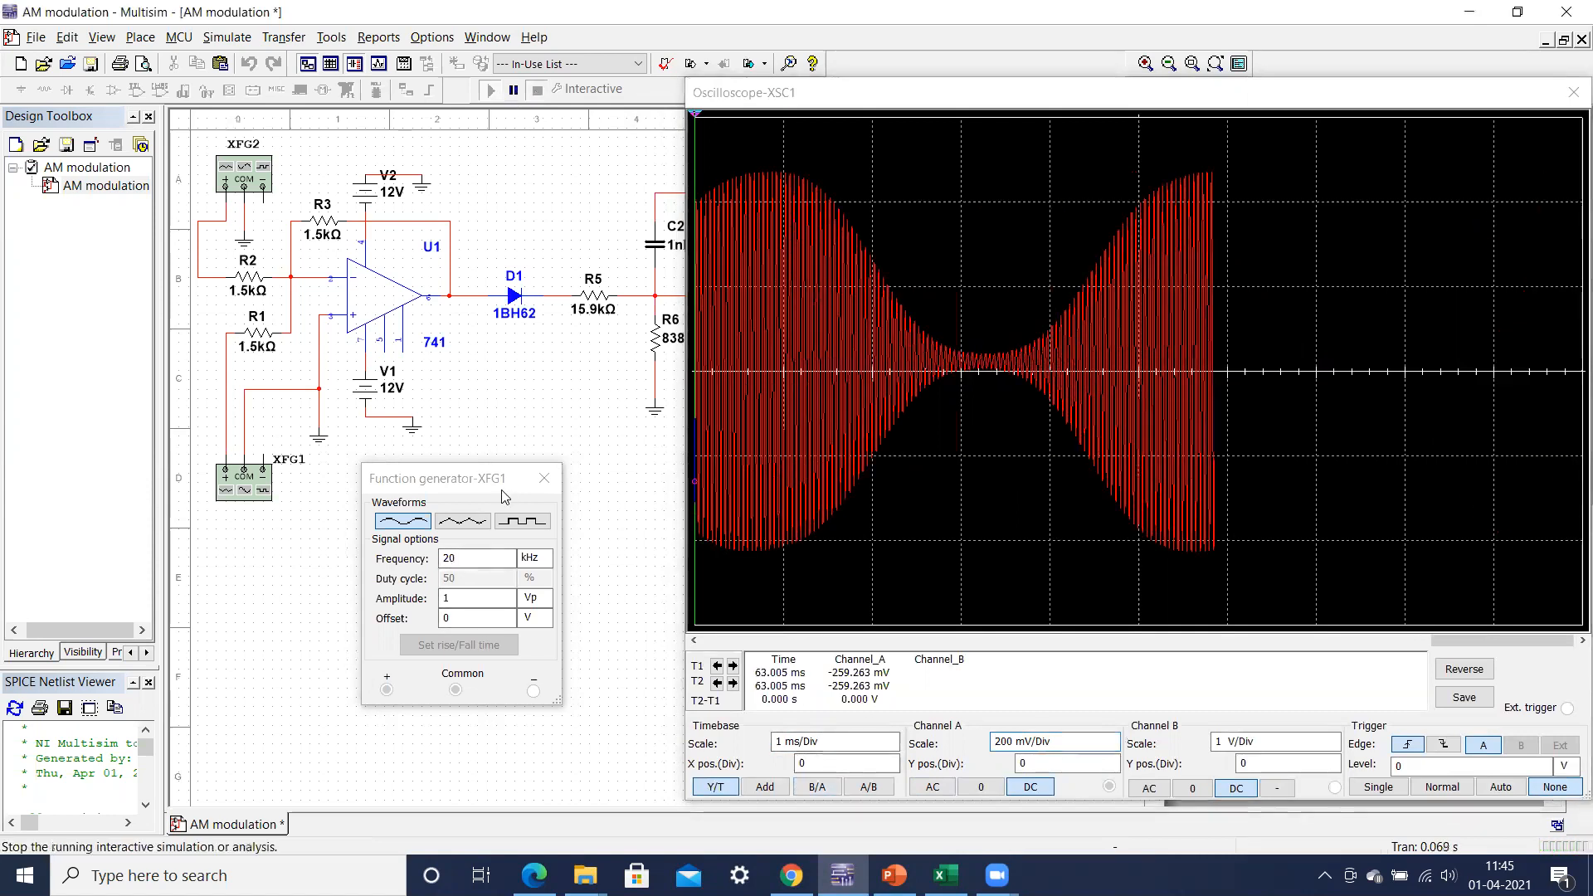
pyautogui.click(461, 564)
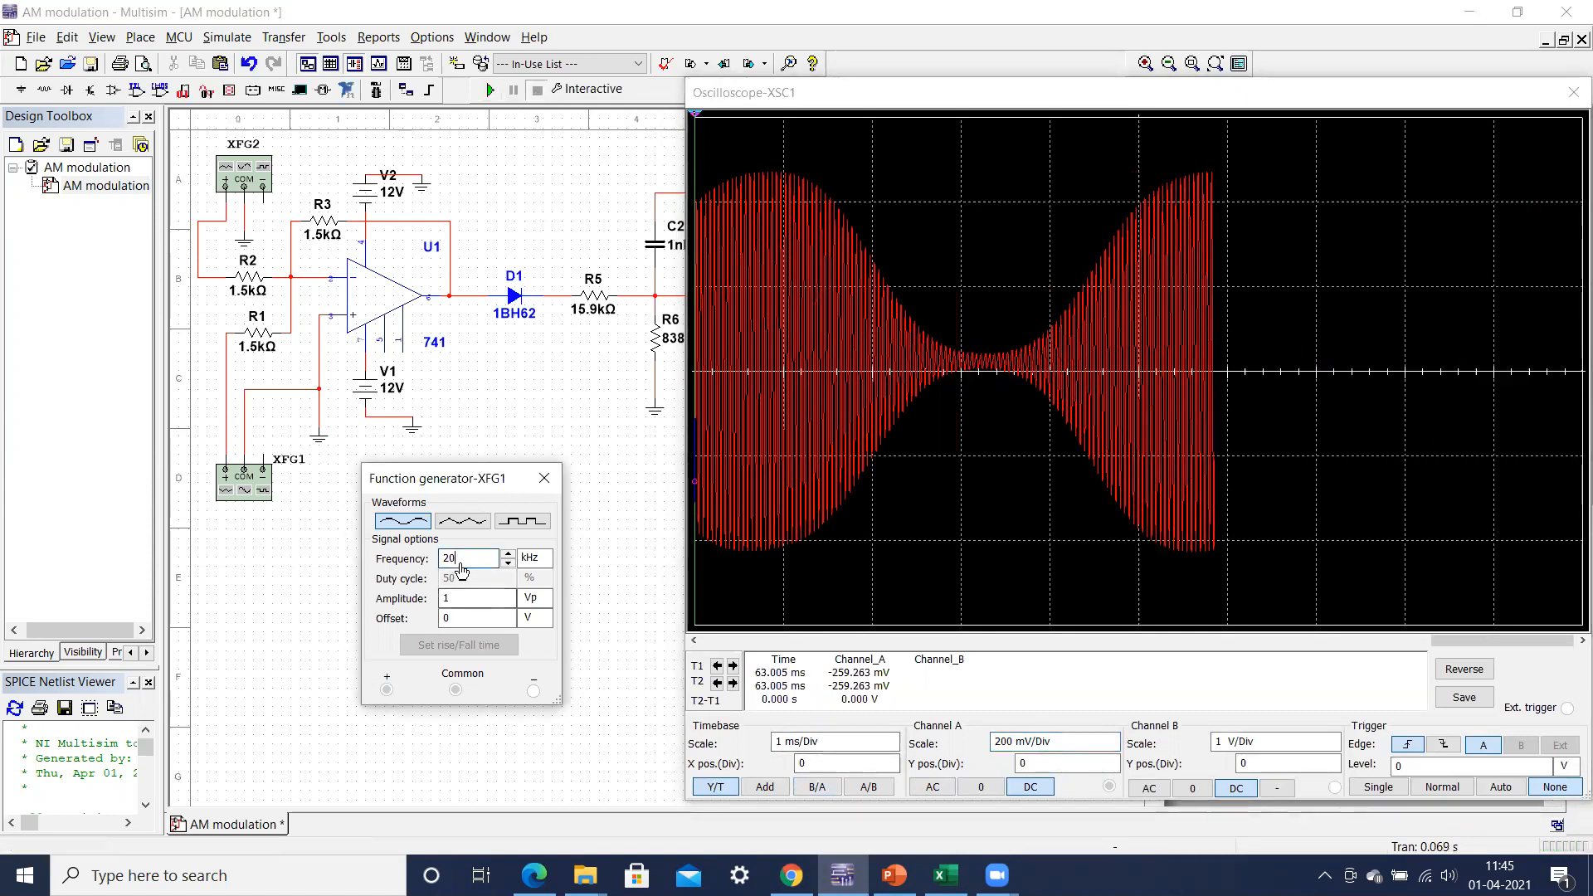
pyautogui.click(492, 90)
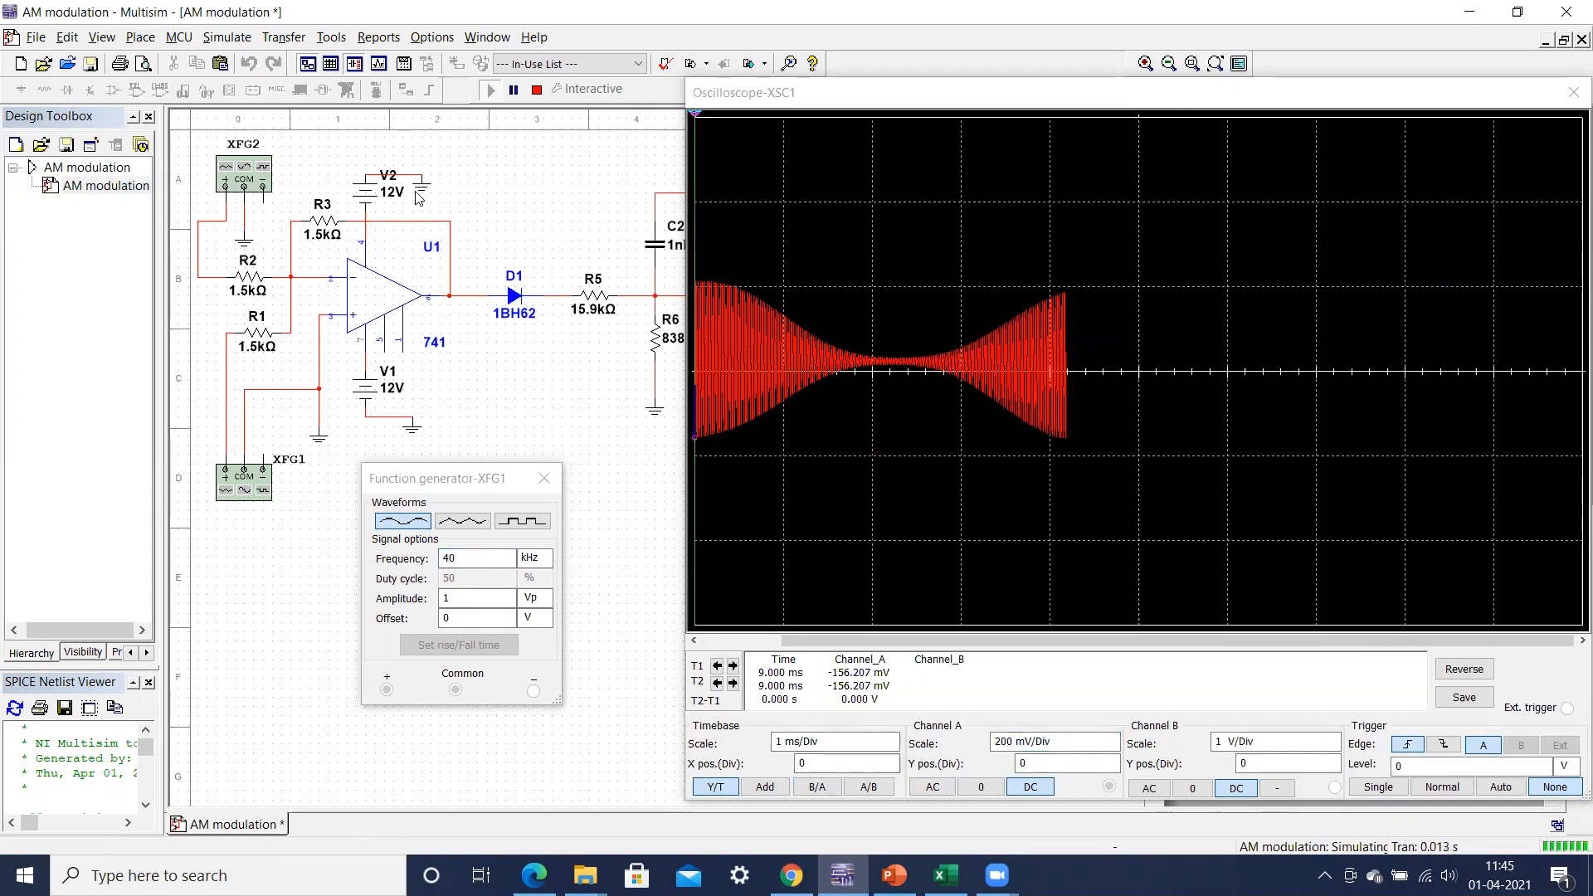
# Step: Stop the simulation and set function generator XFG1's frequency to 9.1 kHz
pyautogui.click(538, 90)
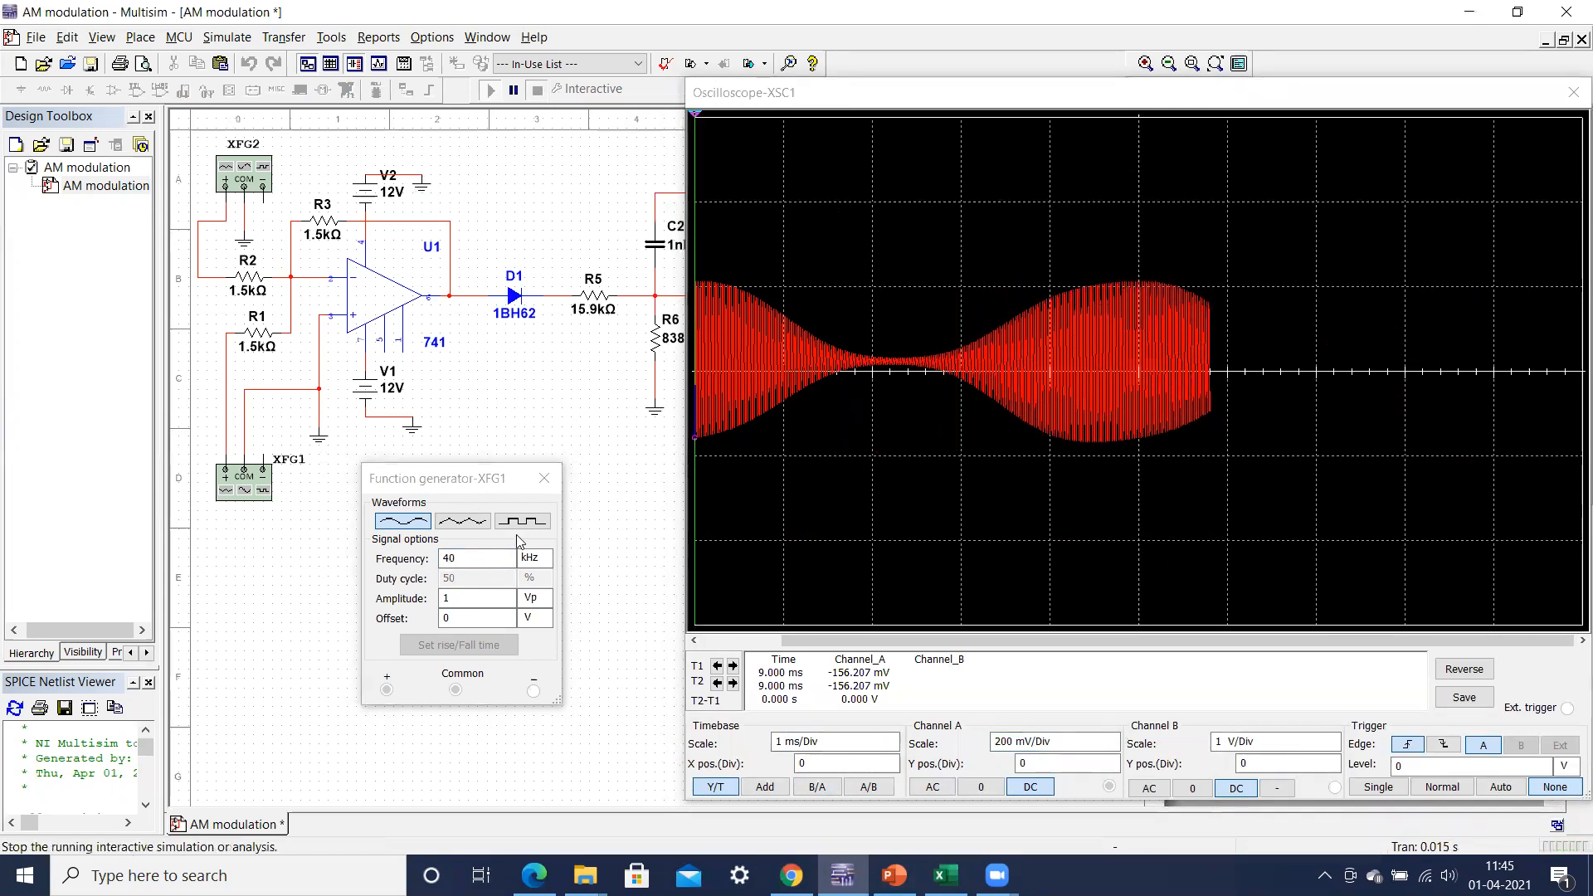
pyautogui.doubleClick(467, 563)
pyautogui.write('4')
pyautogui.press('BackSpace')
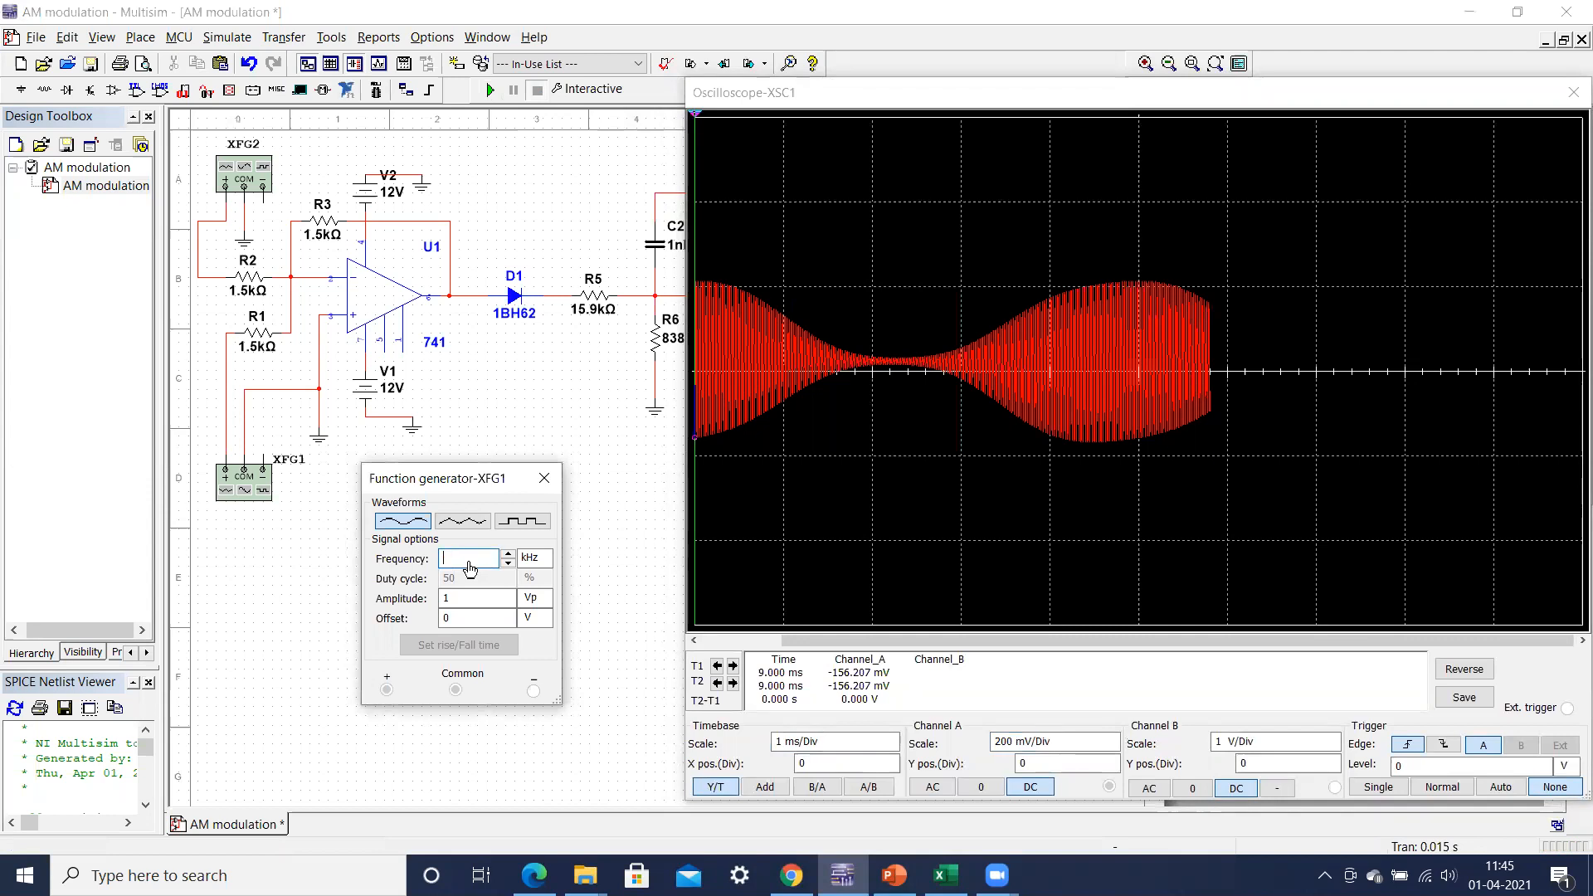
pyautogui.write('9.1')
pyautogui.click(335, 604)
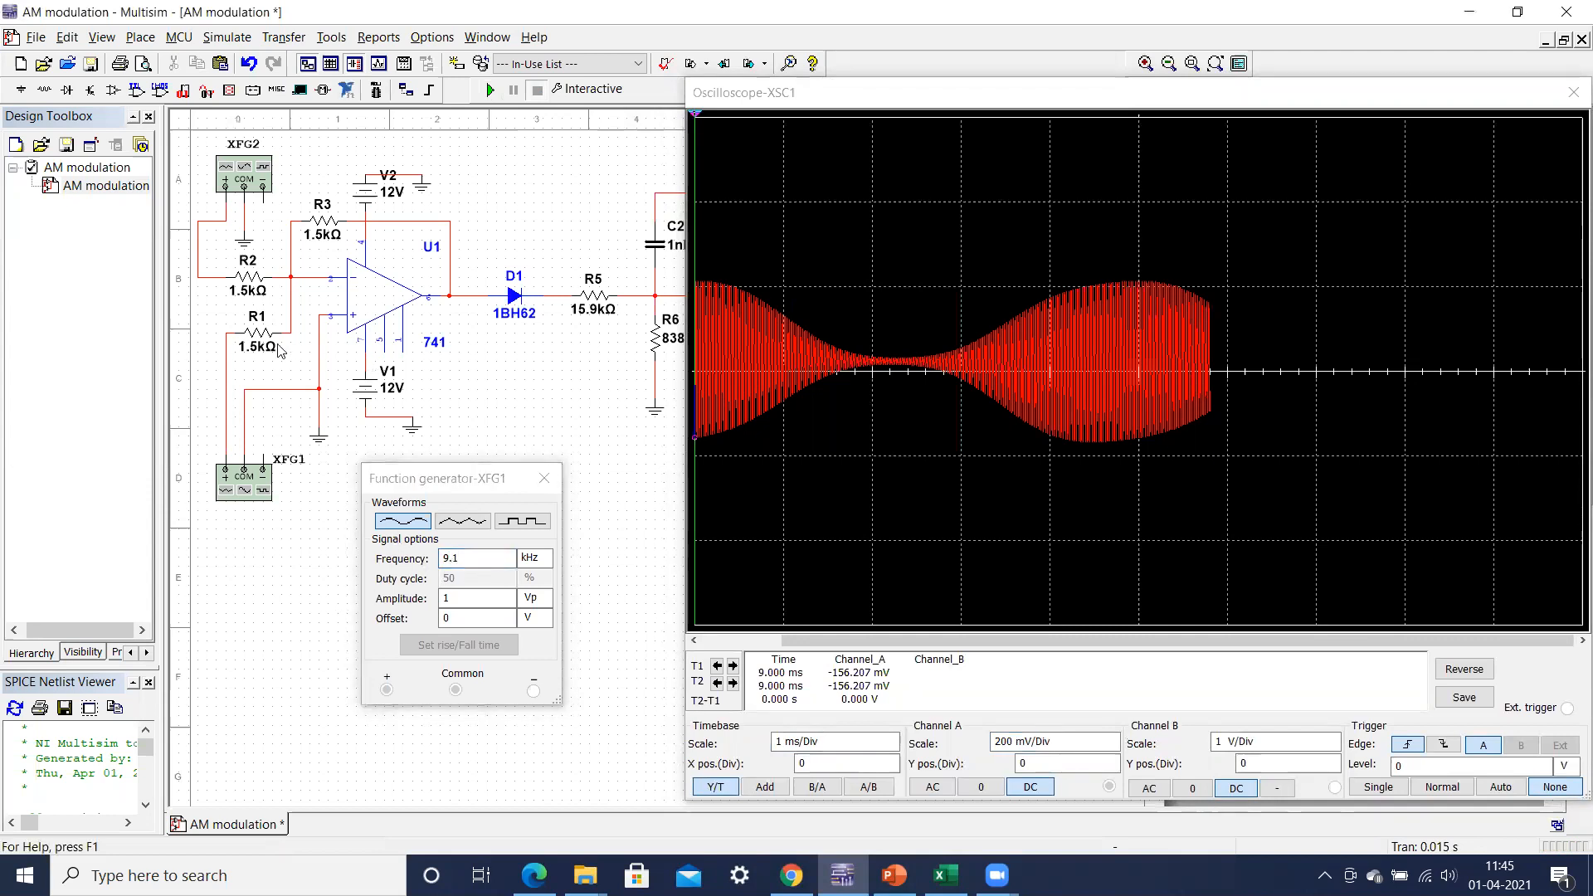
# Step: Set function generator XFG2's frequency to 1 kHz and run the simulation
pyautogui.doubleClick(245, 169)
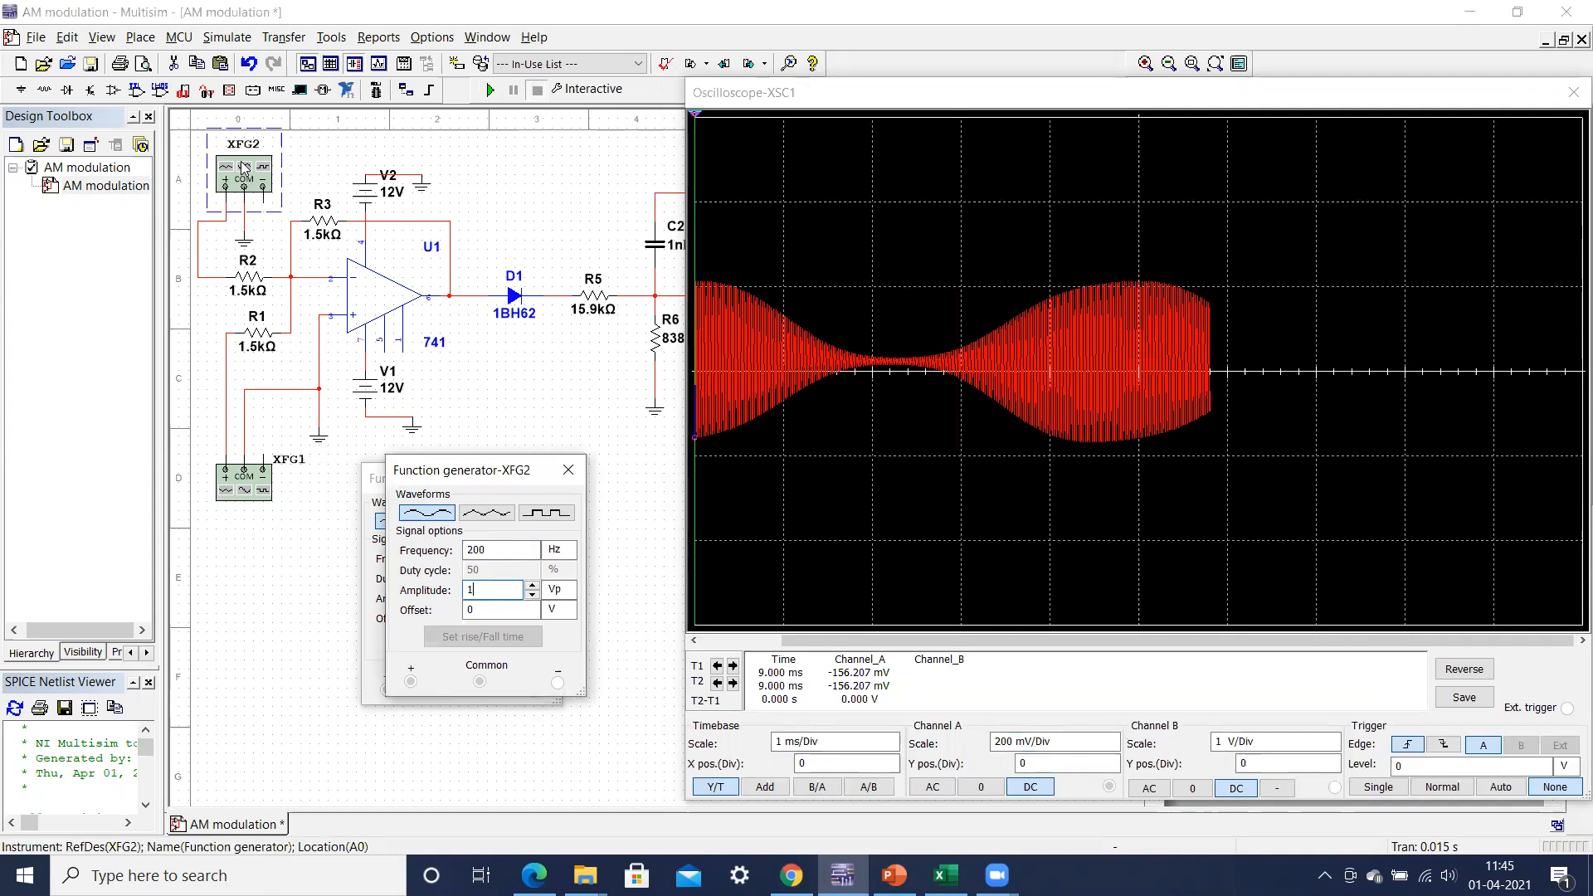
pyautogui.click(505, 555)
pyautogui.click(558, 551)
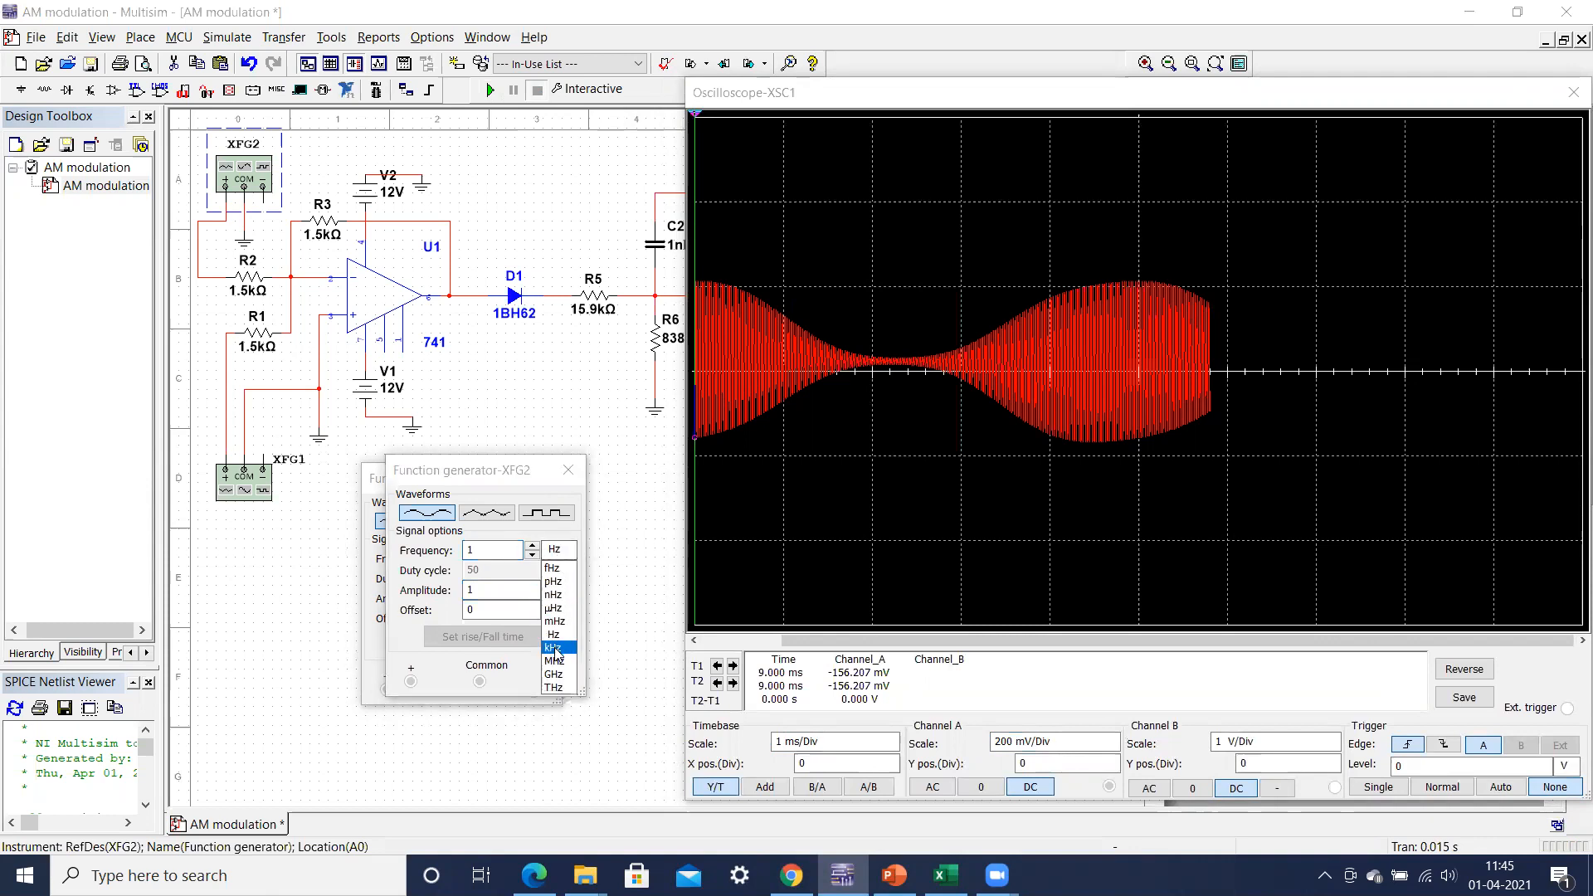
pyautogui.click(558, 647)
pyautogui.click(490, 91)
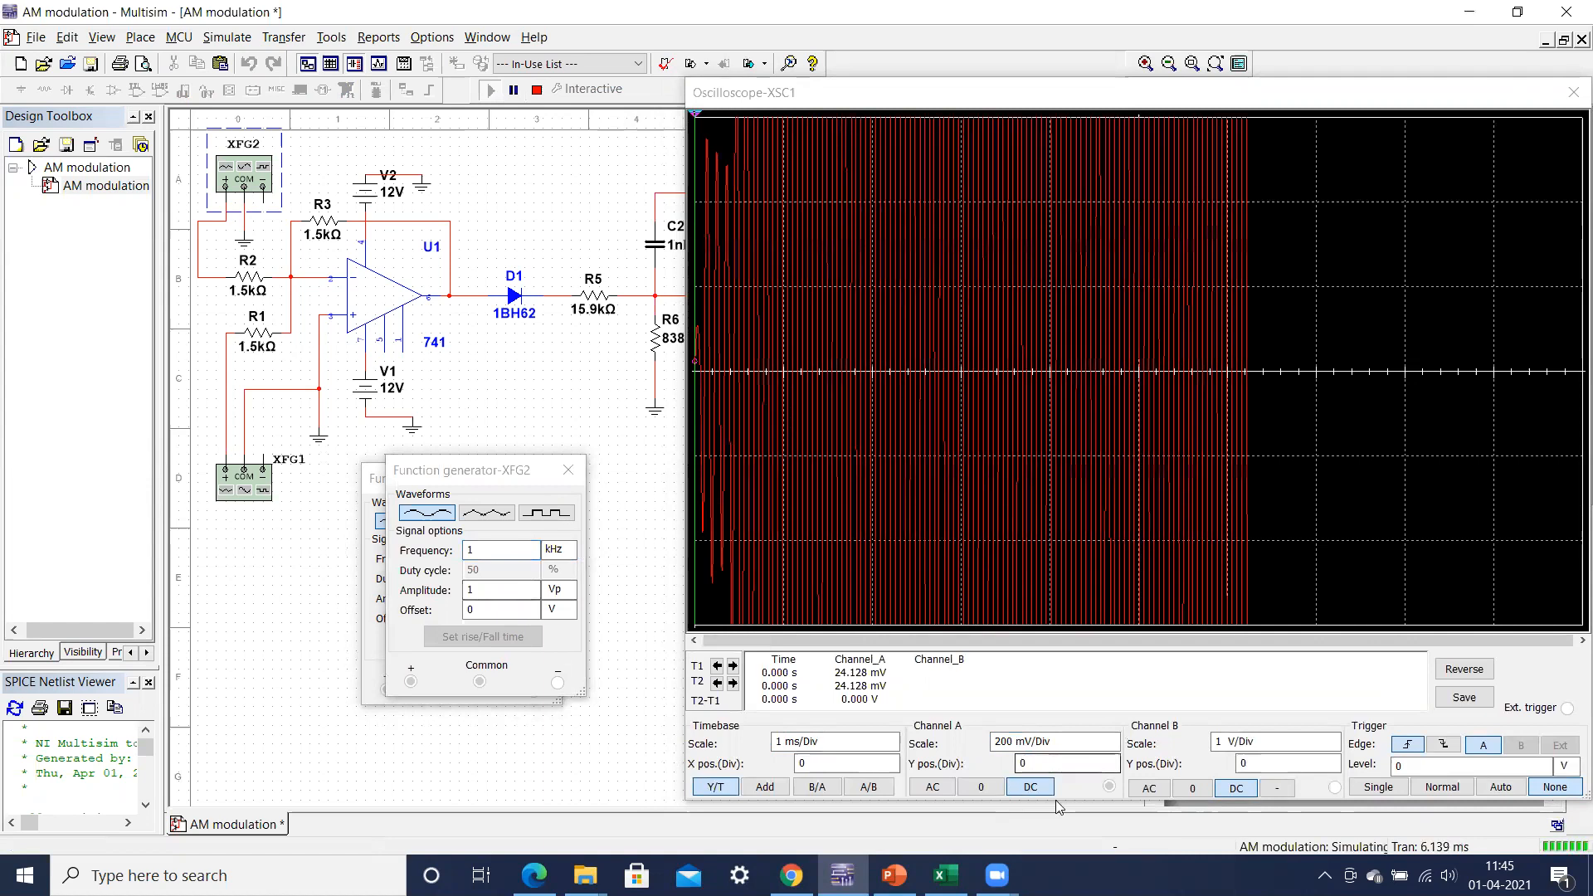
# Step: Set the Channel A scale of oscilloscope XSC1 to 10 V/Div
pyautogui.click(1107, 742)
pyautogui.click(1112, 738)
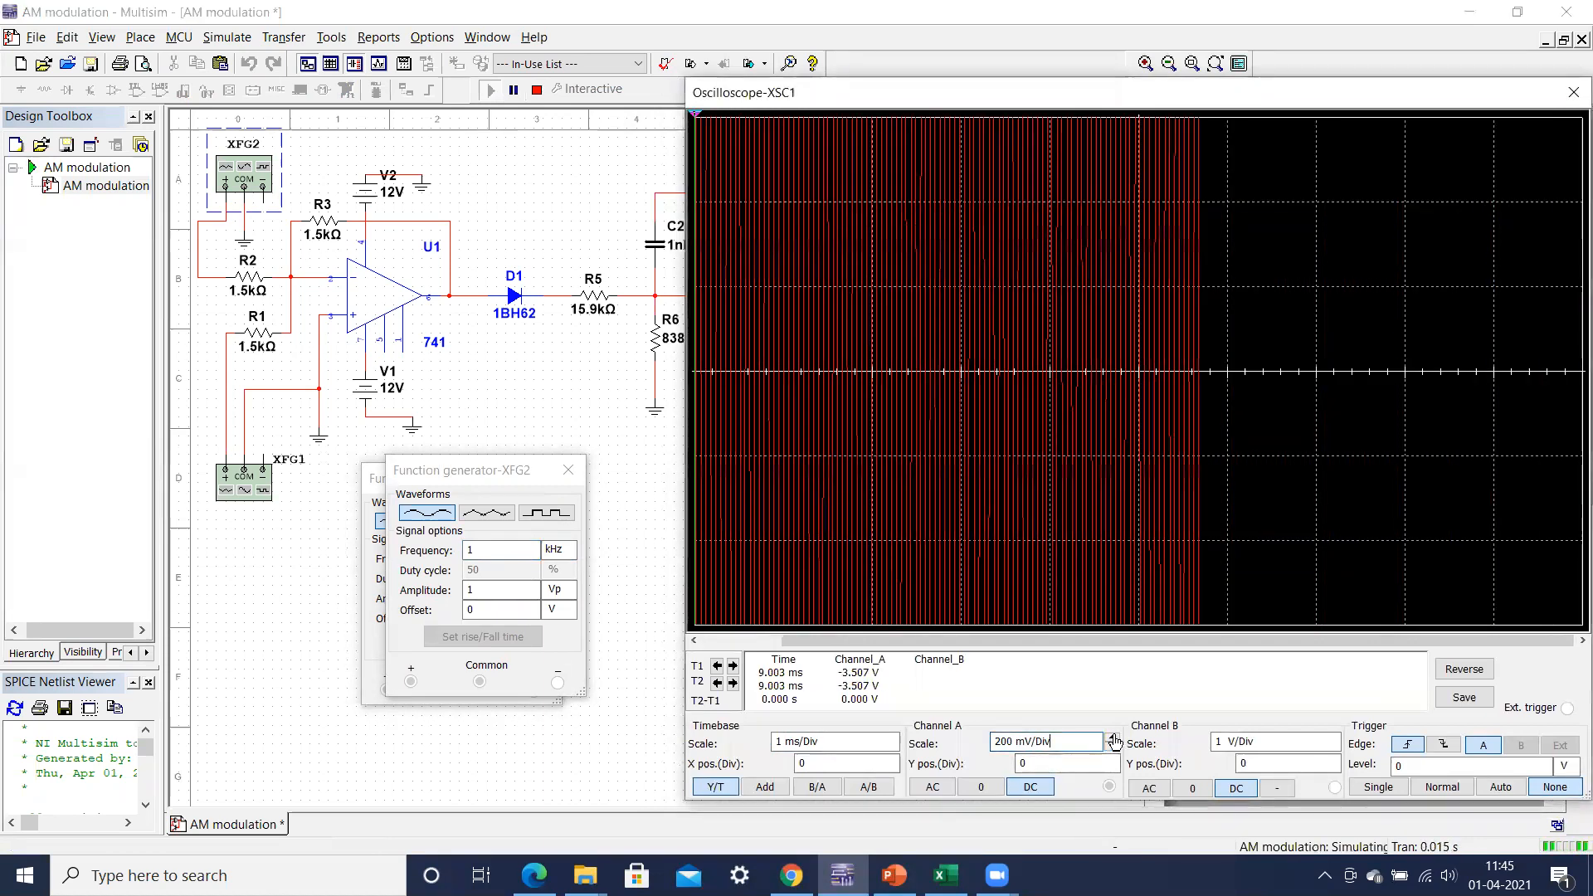
pyautogui.click(1112, 738)
pyautogui.click(1112, 738)
pyautogui.click(1112, 738)
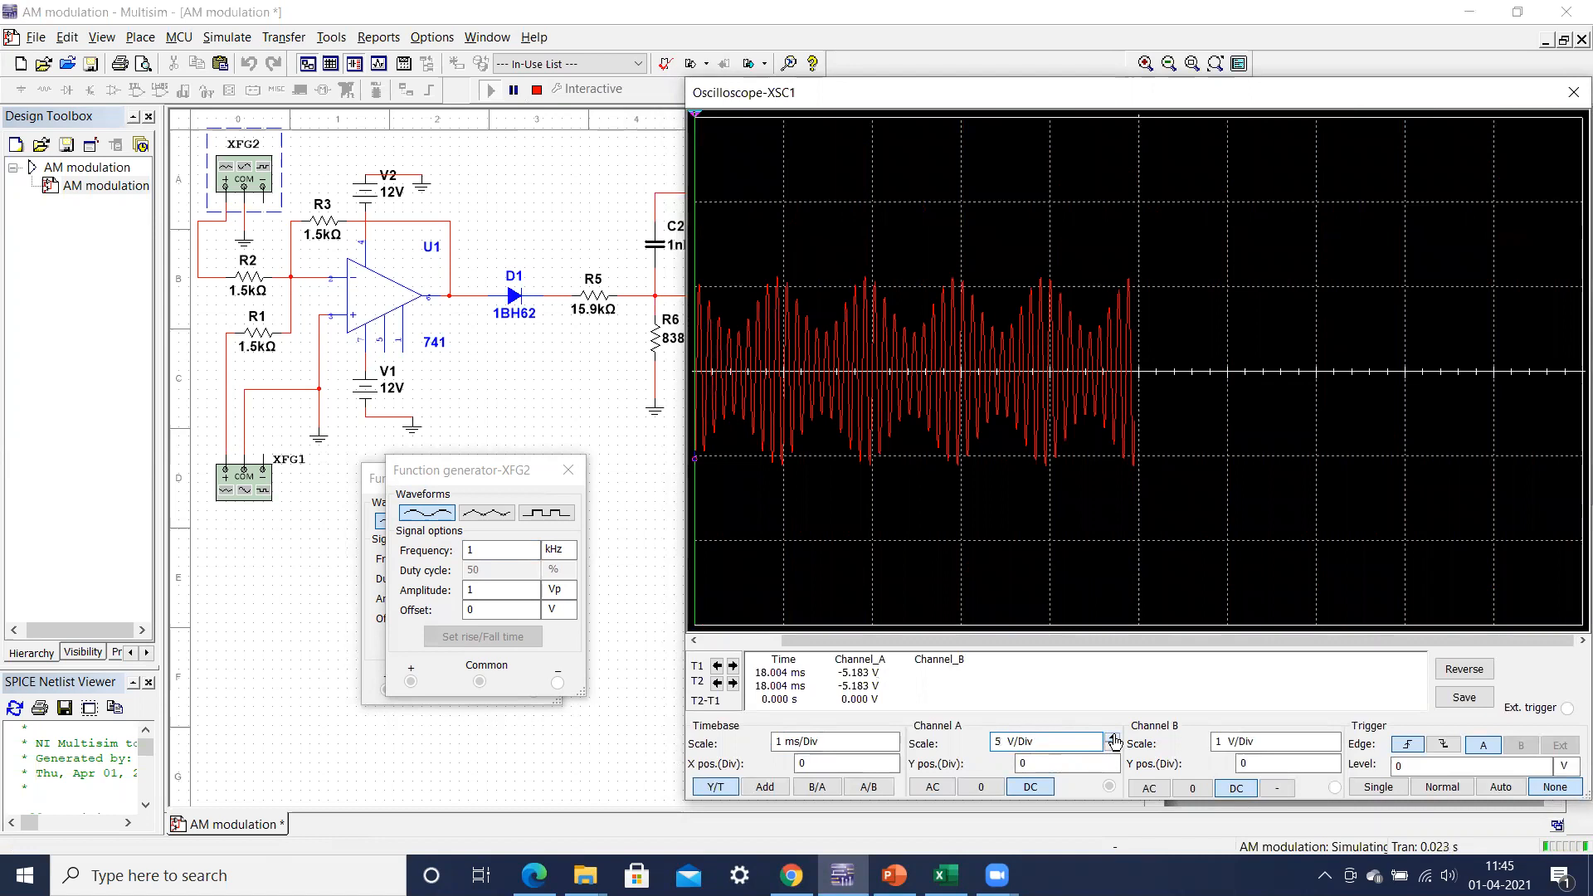
pyautogui.click(1112, 737)
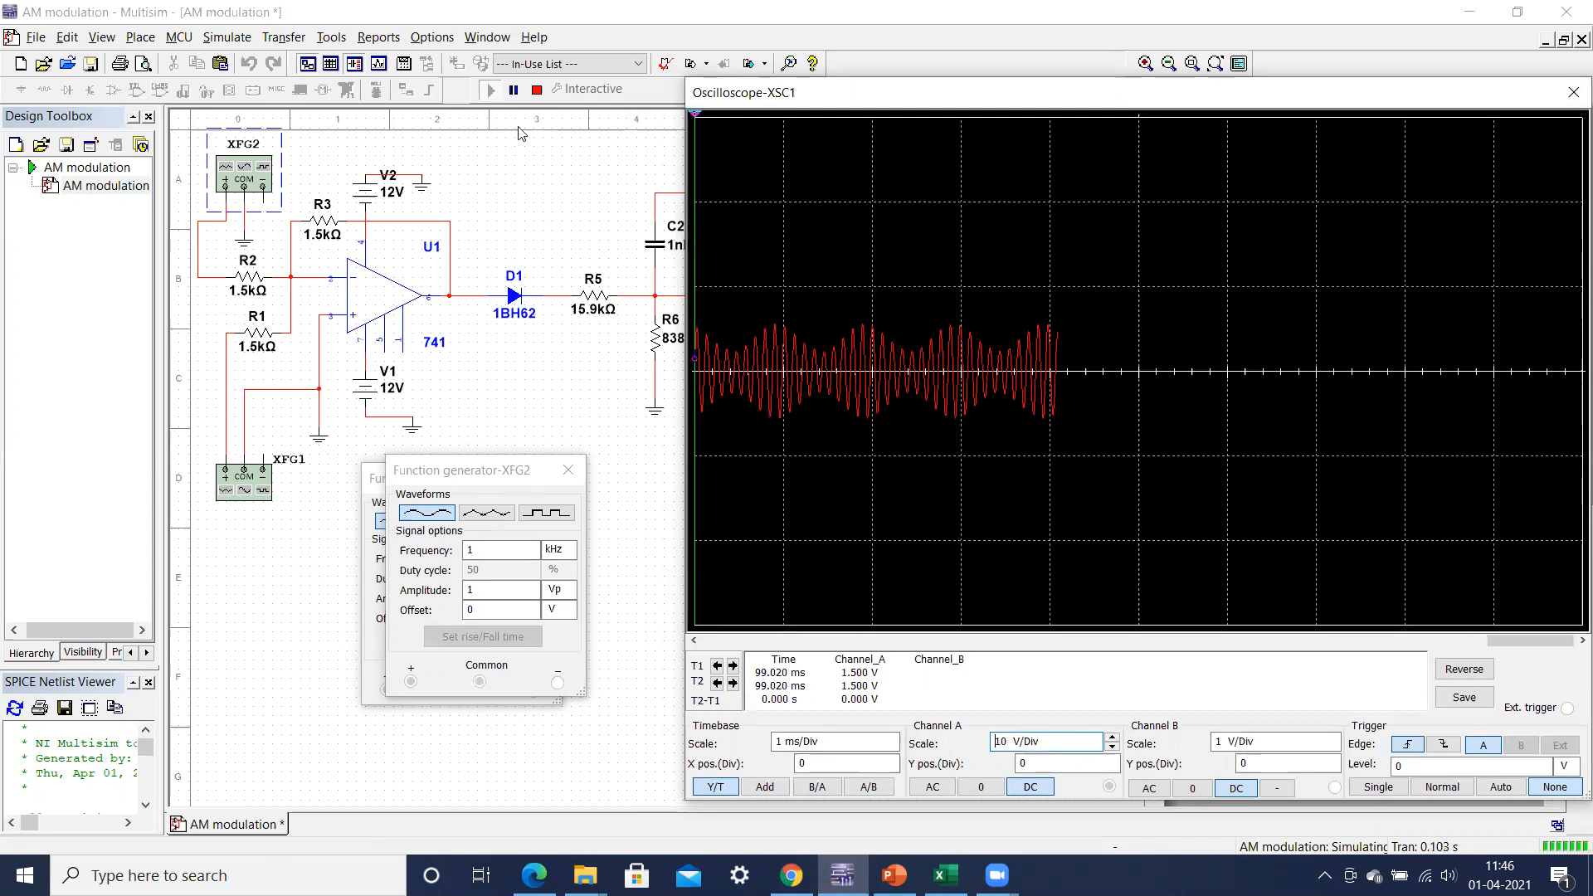
# Step: Stop the simulation, set function generator XFG2's frequency to 5 kHz and rerun it
pyautogui.click(537, 90)
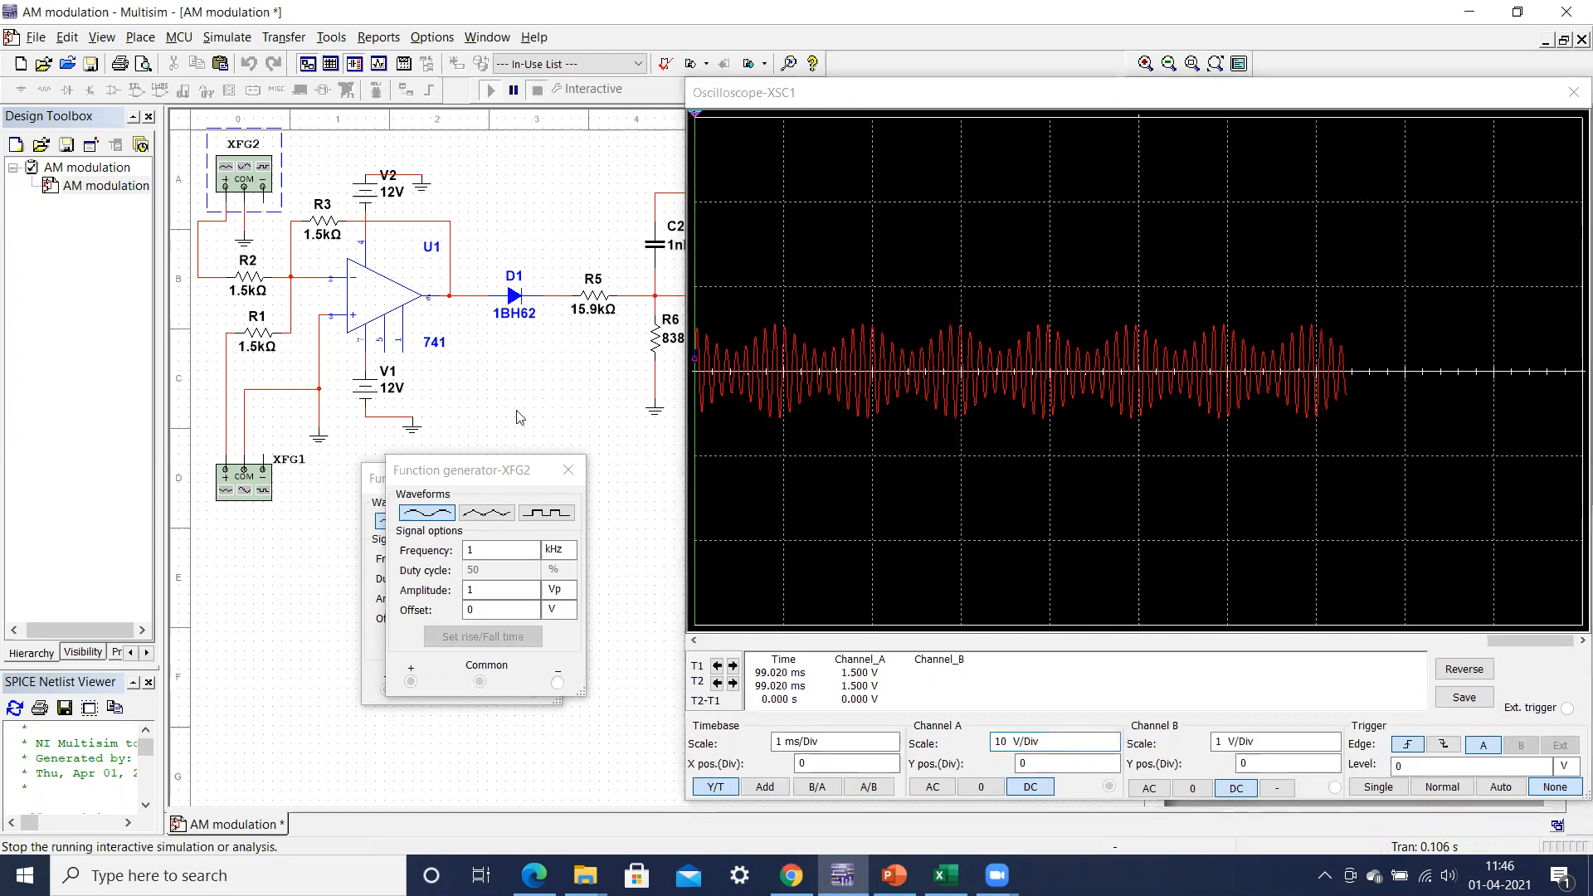
pyautogui.click(491, 553)
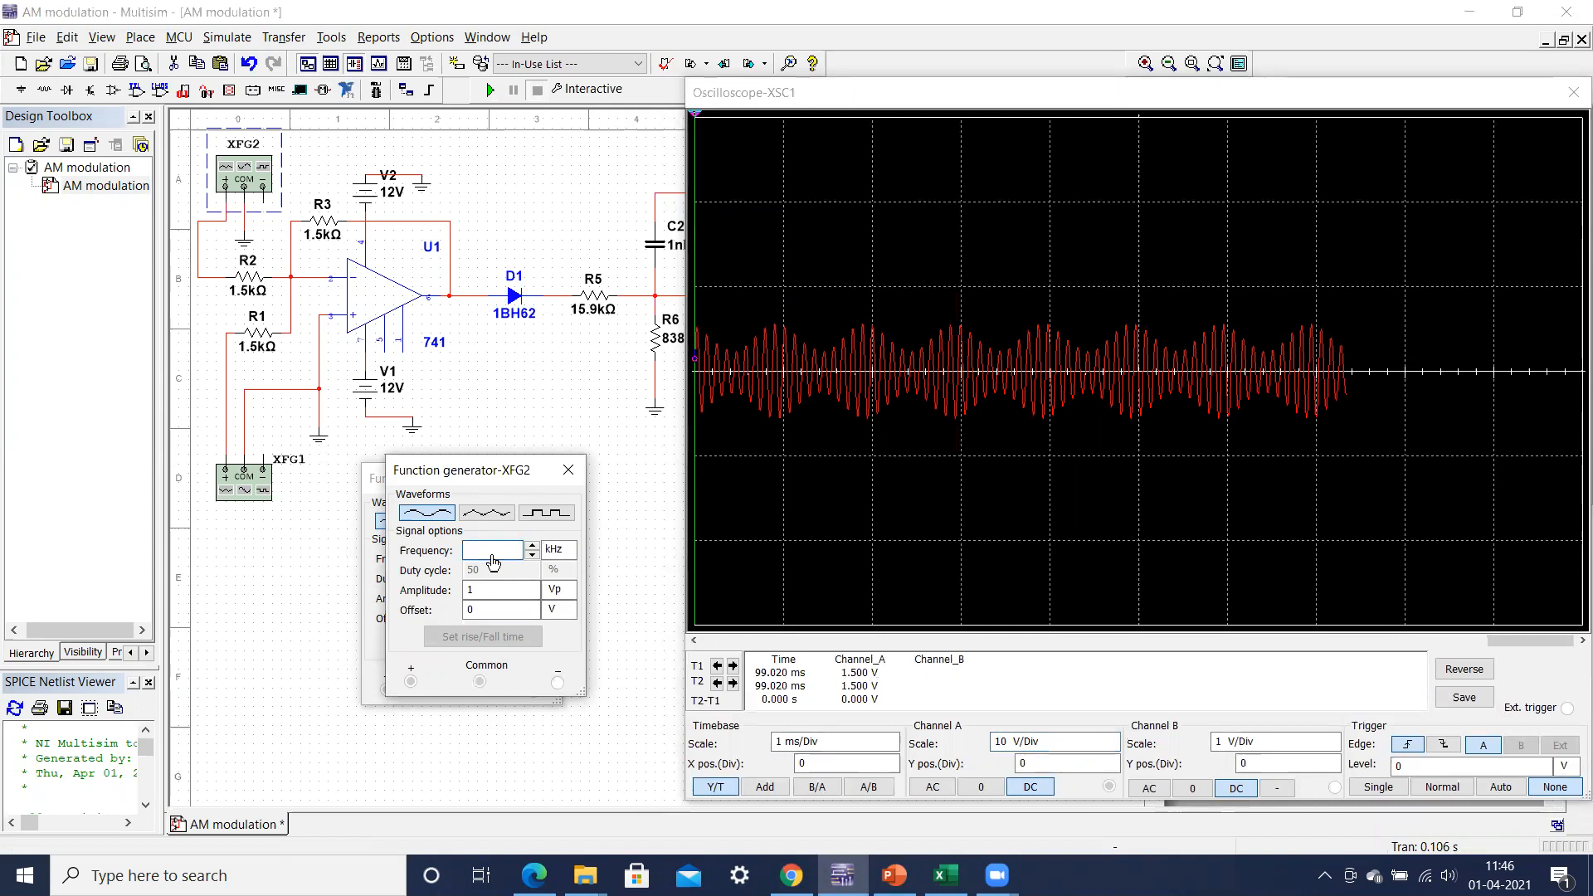
pyautogui.click(532, 547)
pyautogui.write('5')
pyautogui.press('Delete')
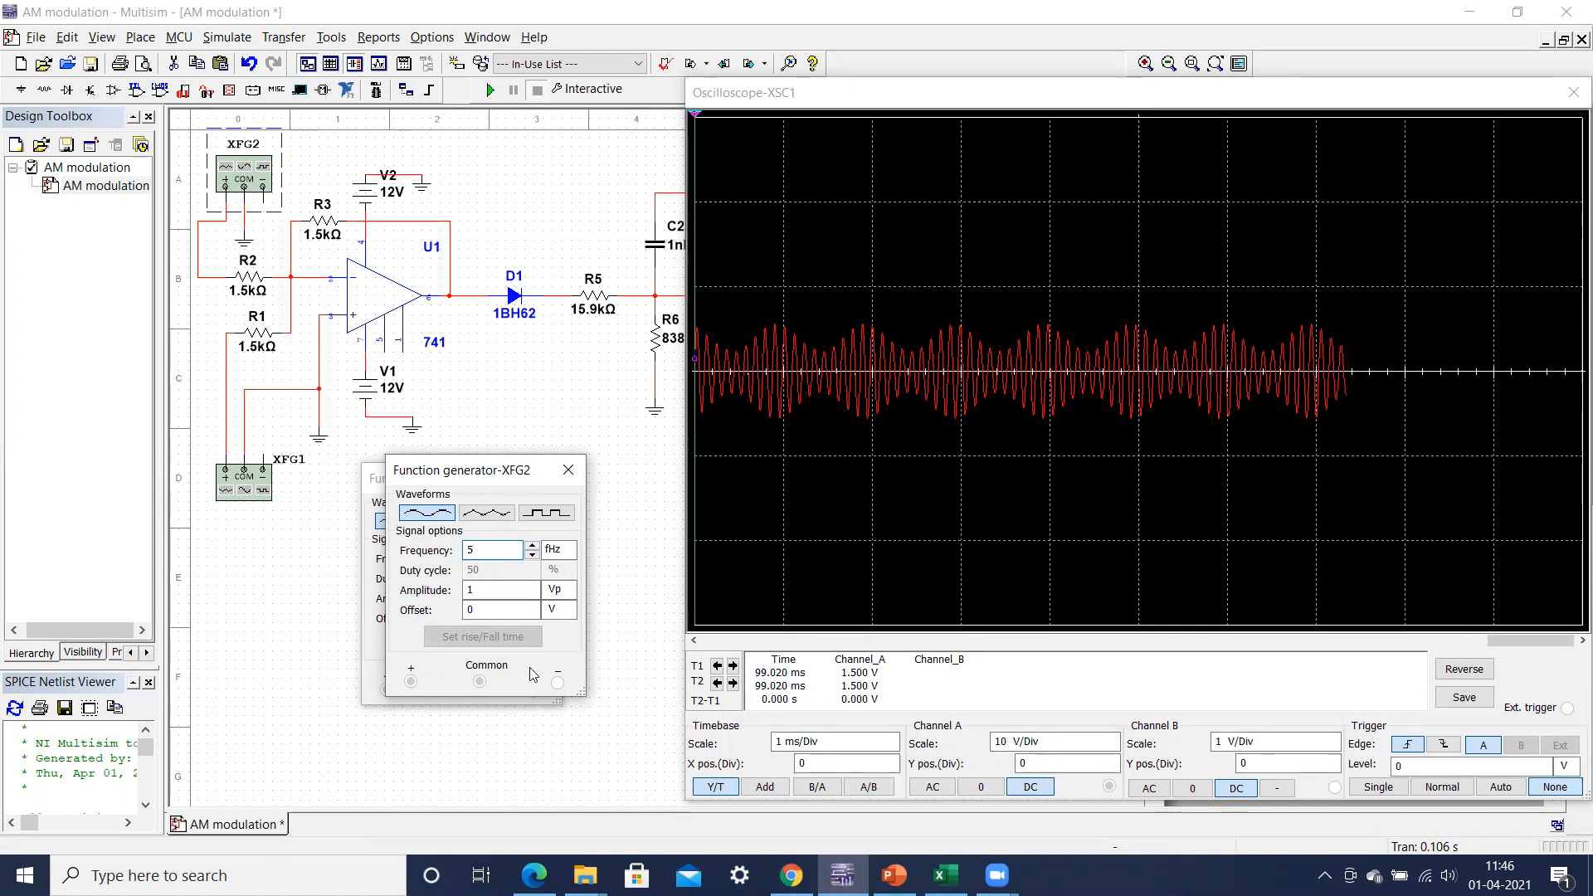
pyautogui.click(558, 550)
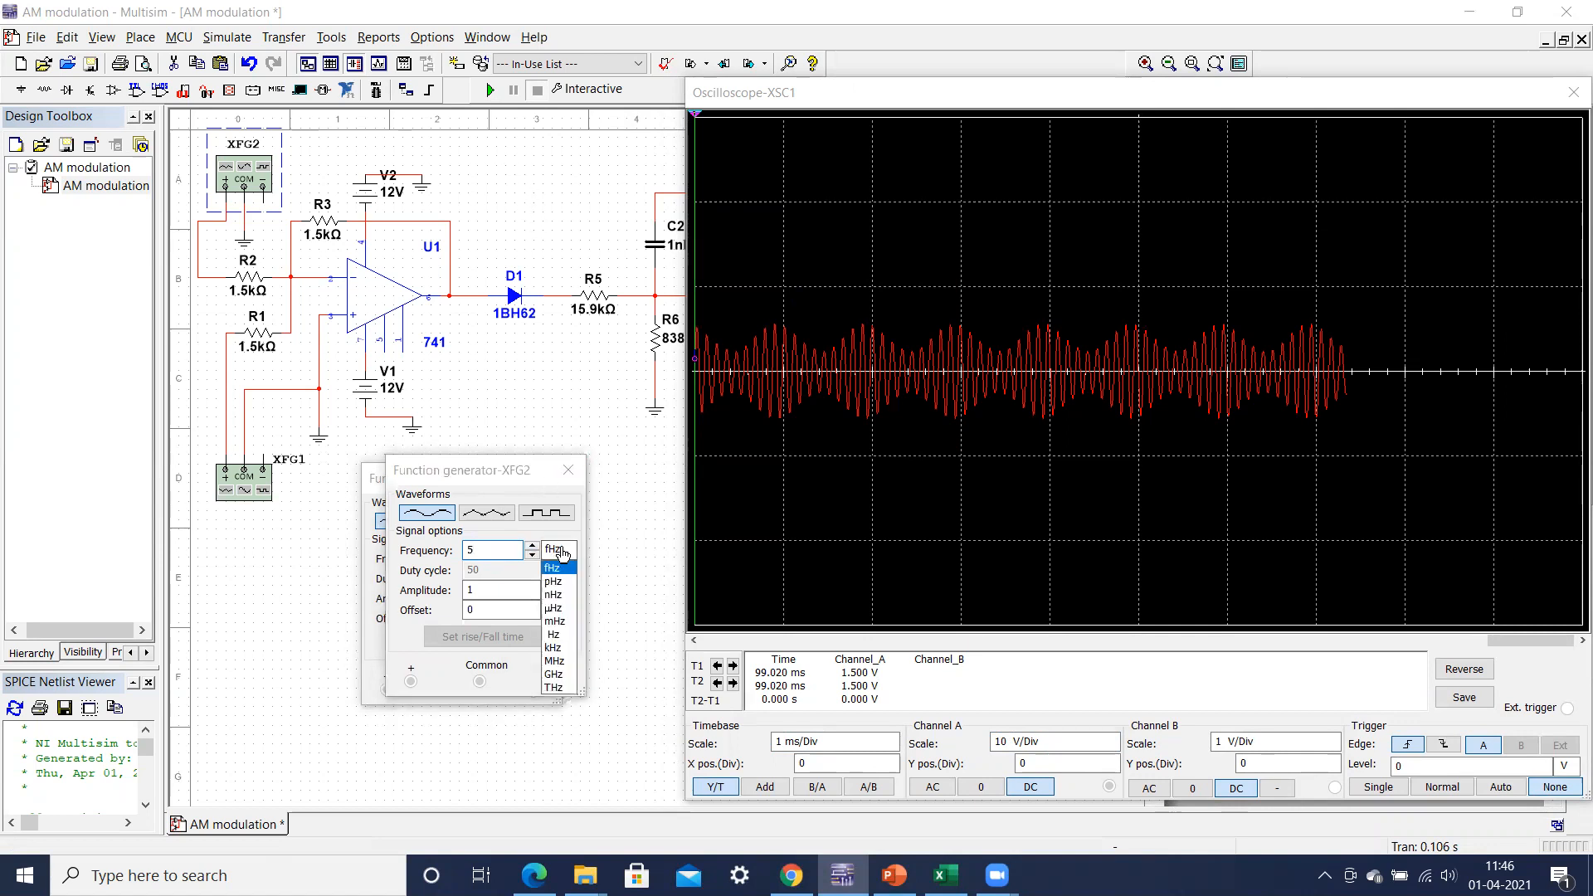
pyautogui.click(565, 652)
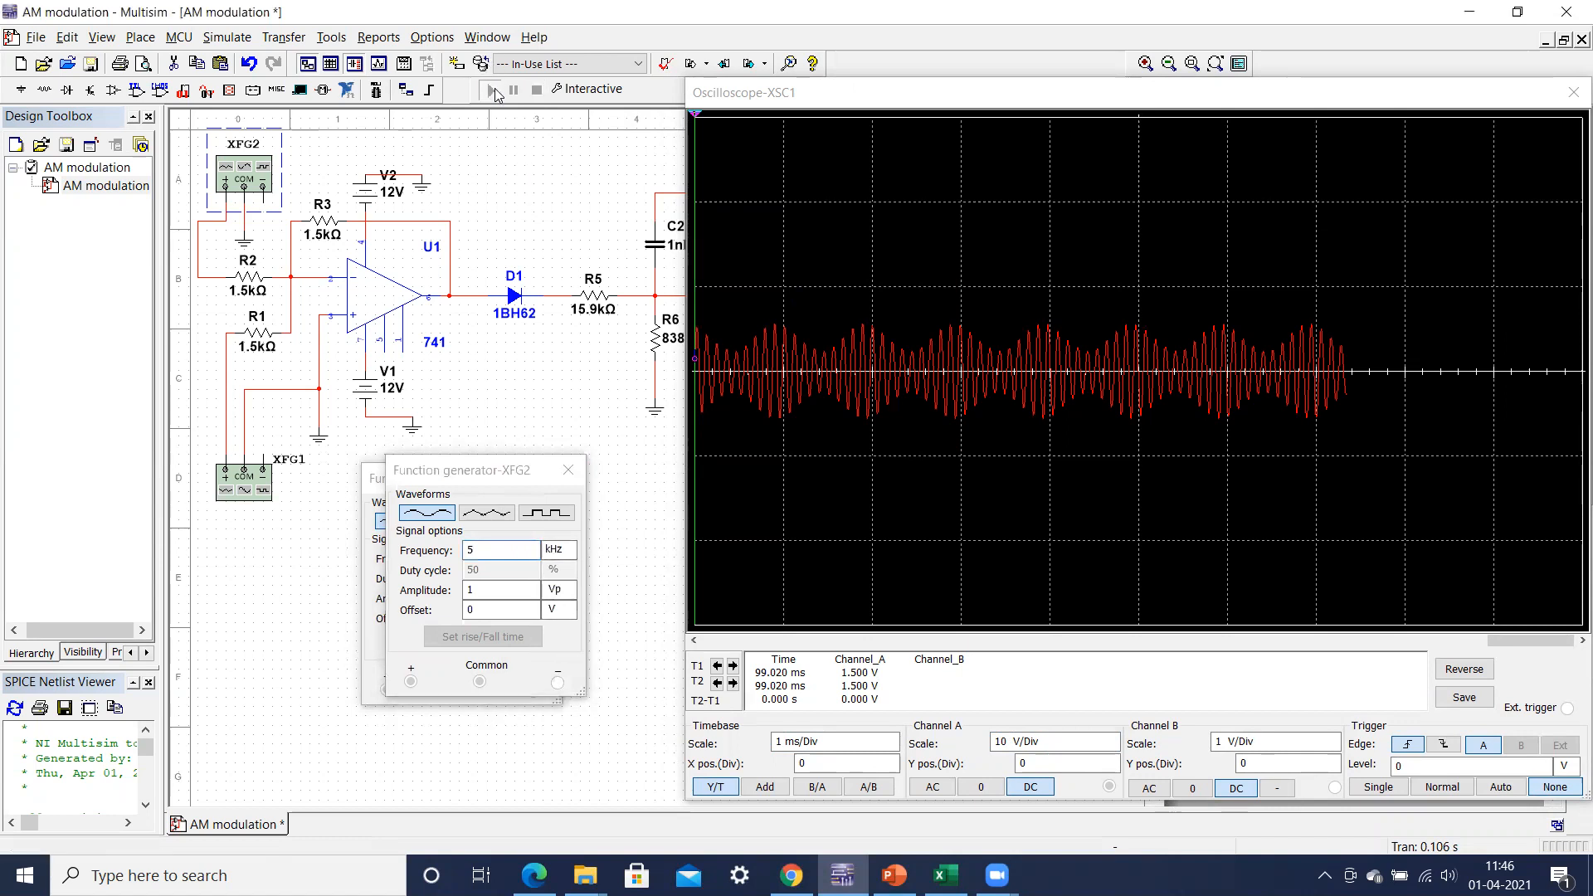
pyautogui.click(493, 89)
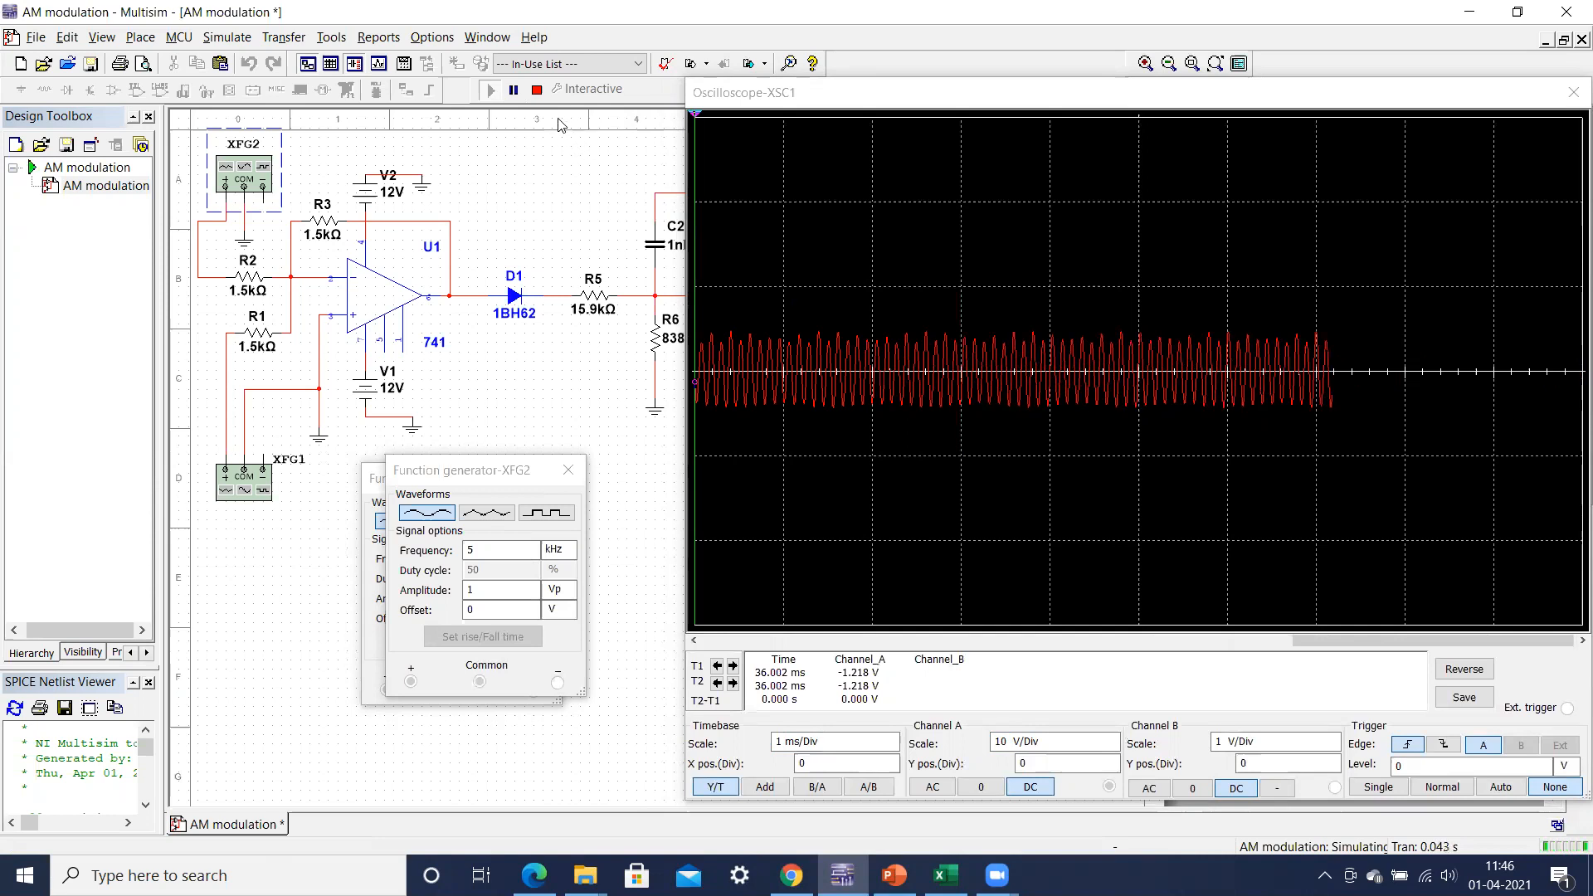
# Step: Stop the simulation and reposition the oscilloscope XSC1 window over the schematic, keeping both function generators XFG1 and XFG2 in the circuit uncovered
pyautogui.click(537, 90)
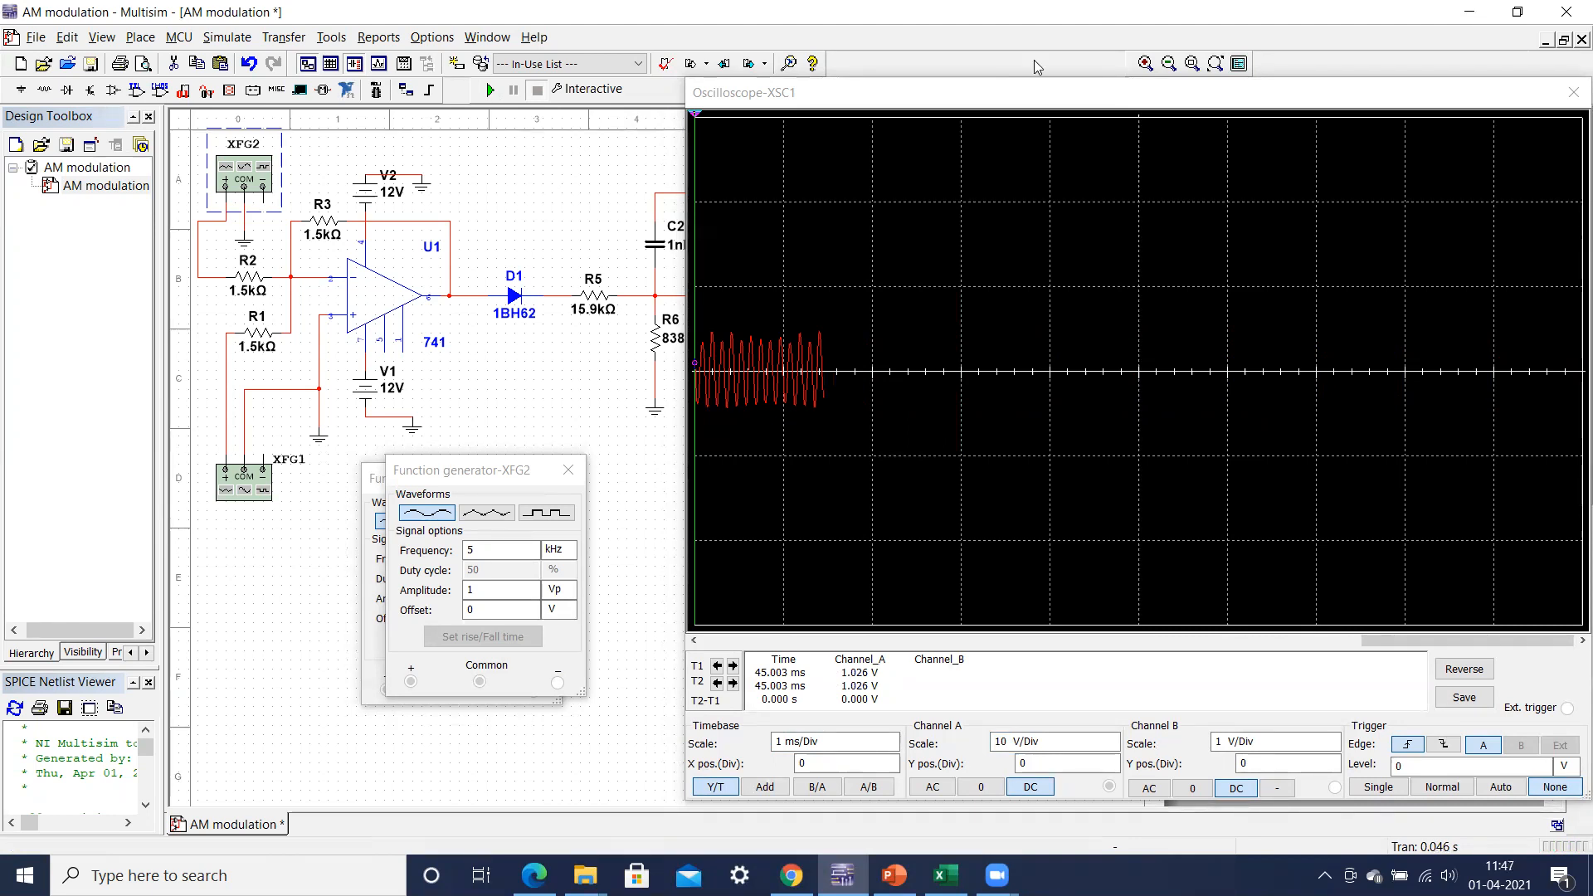
pyautogui.moveTo(1097, 94); pyautogui.dragTo(809, 166)
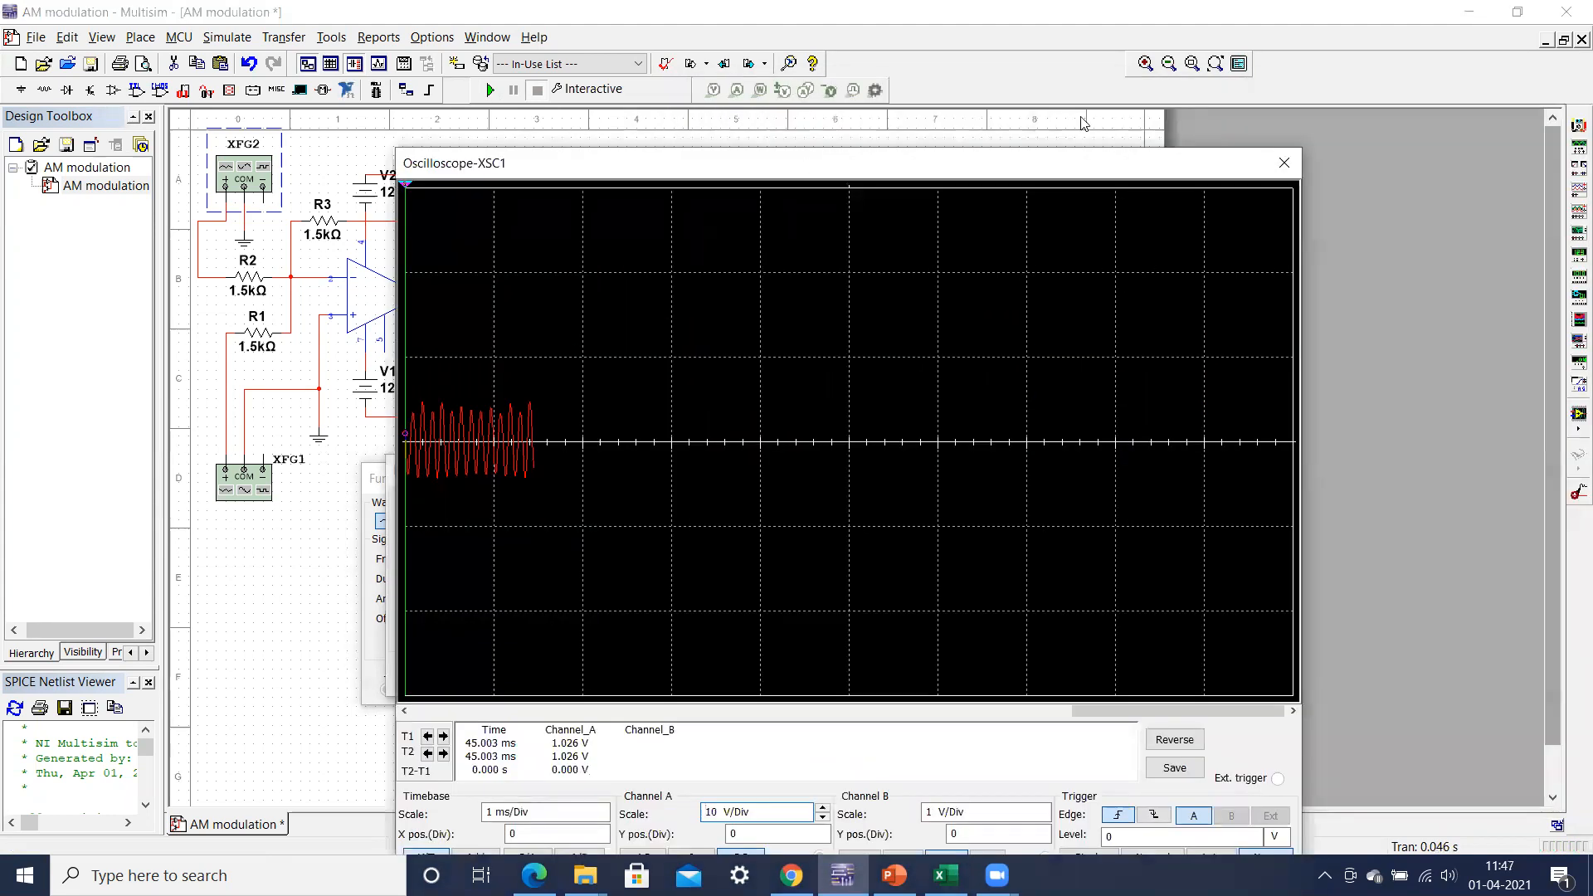
pyautogui.moveTo(1077, 156); pyautogui.dragTo(948, 72)
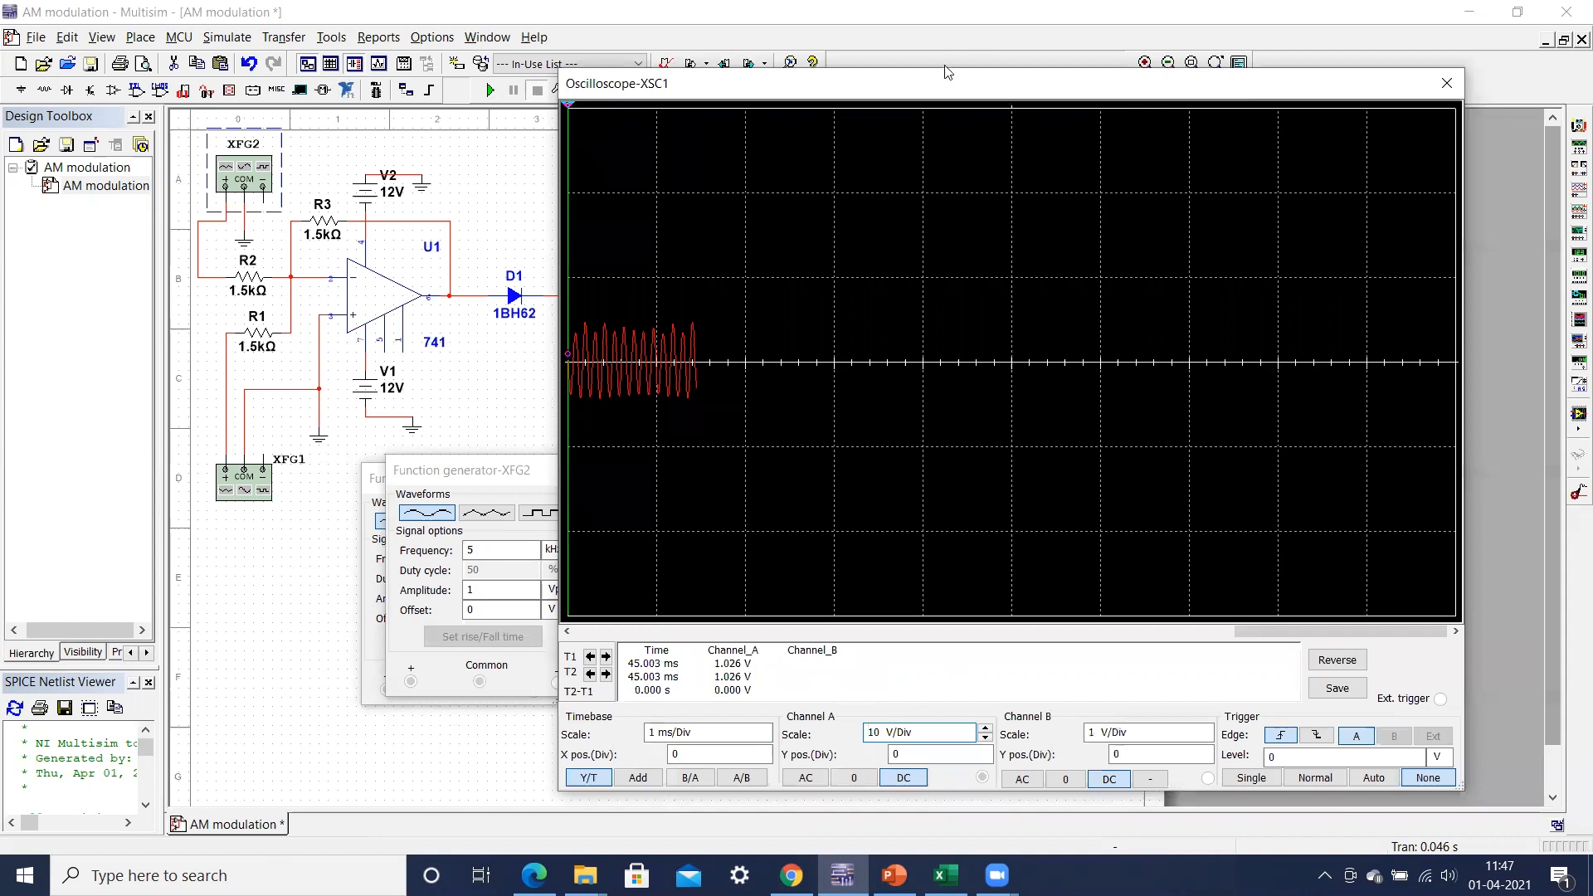